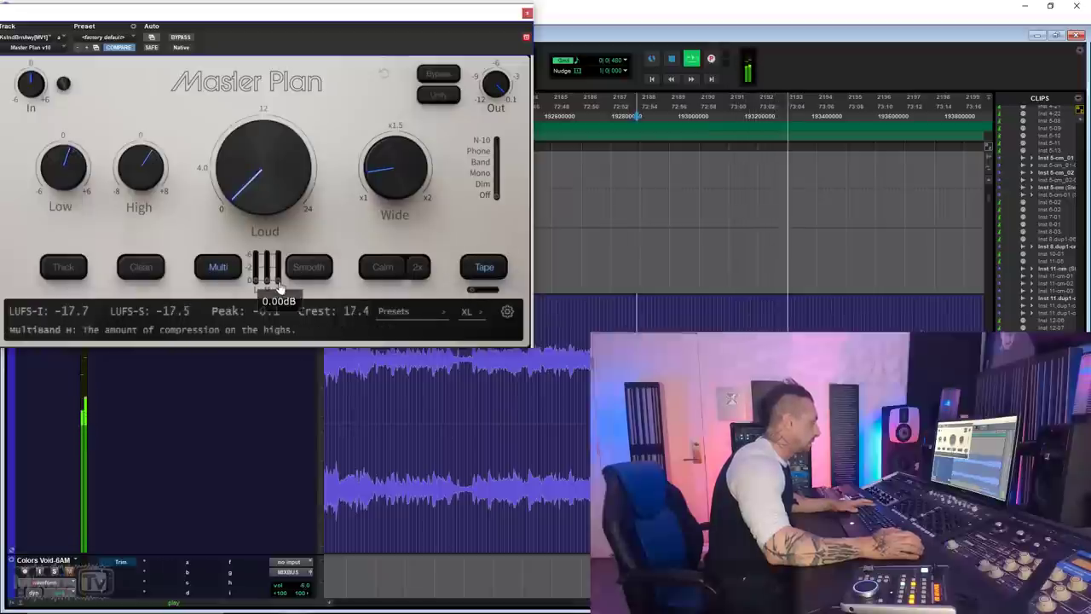
# Enable Smooth, engage the low, mid and high multiband compression sliders, and raise Loud slightly
pyautogui.click(306, 276)
pyautogui.moveTo(278, 283); pyautogui.dragTo(257, 274)
pyautogui.moveTo(234, 194); pyautogui.dragTo(234, 190)
# Compare the master with the plug-in bypassed and active, and raise Loud a little more
pyautogui.click(181, 37)
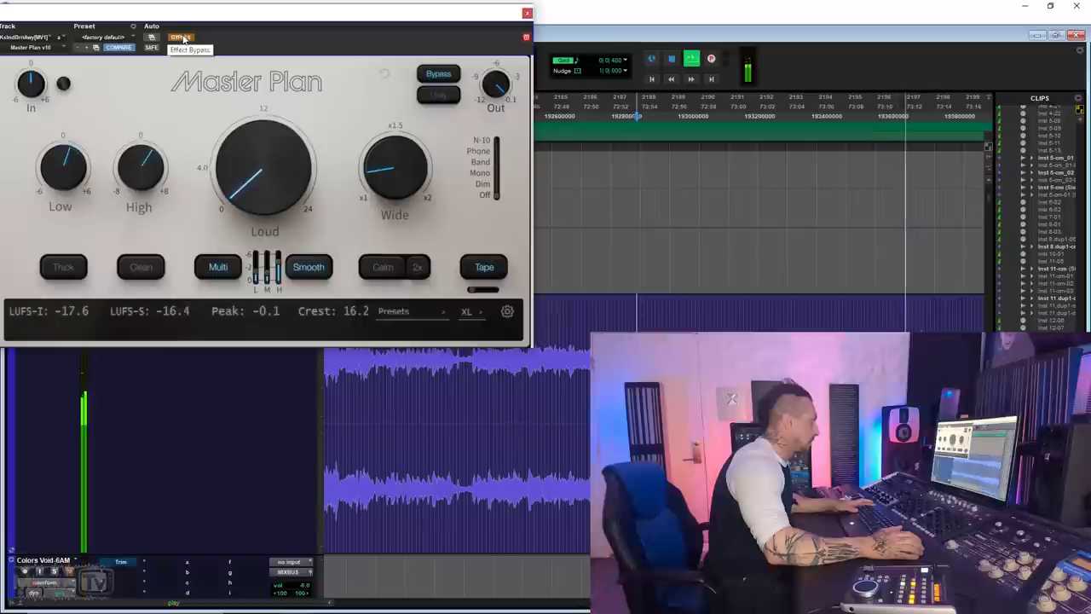
pyautogui.click(181, 37)
pyautogui.scroll(4, 281, 190)
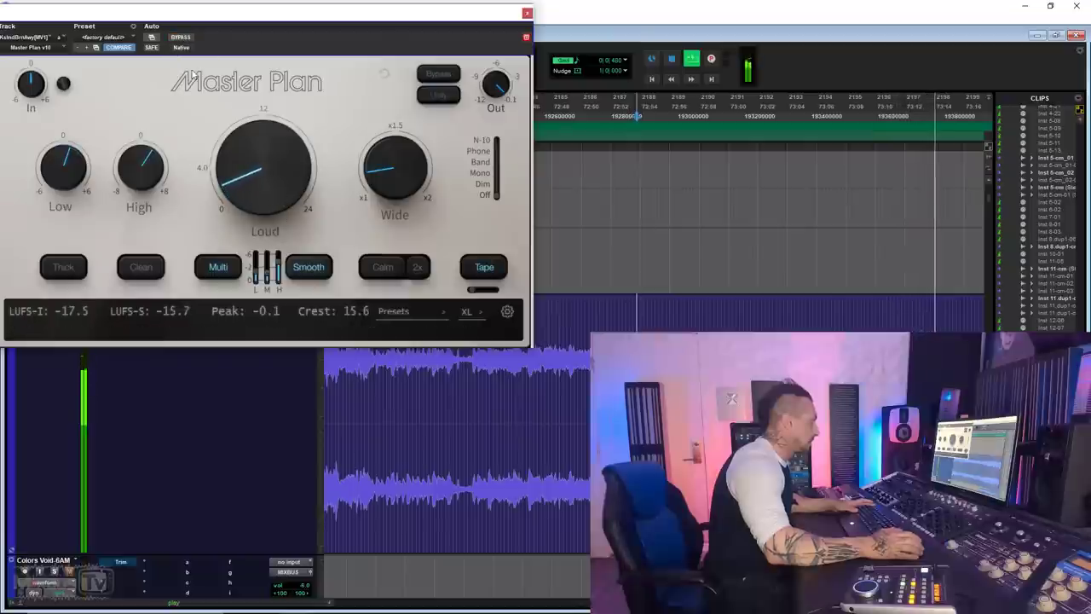
pyautogui.click(181, 37)
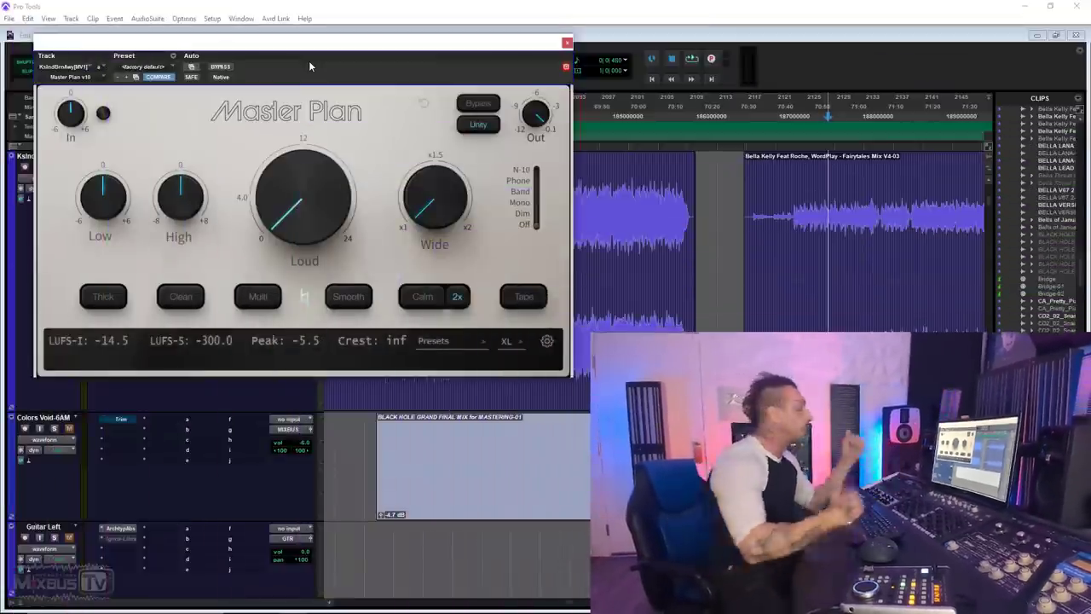
# Try out the Loud knob at about 1.25 dB and the Wide knob above x1
pyautogui.moveTo(313, 234)
pyautogui.moveTo(313, 234); pyautogui.dragTo(286, 201)
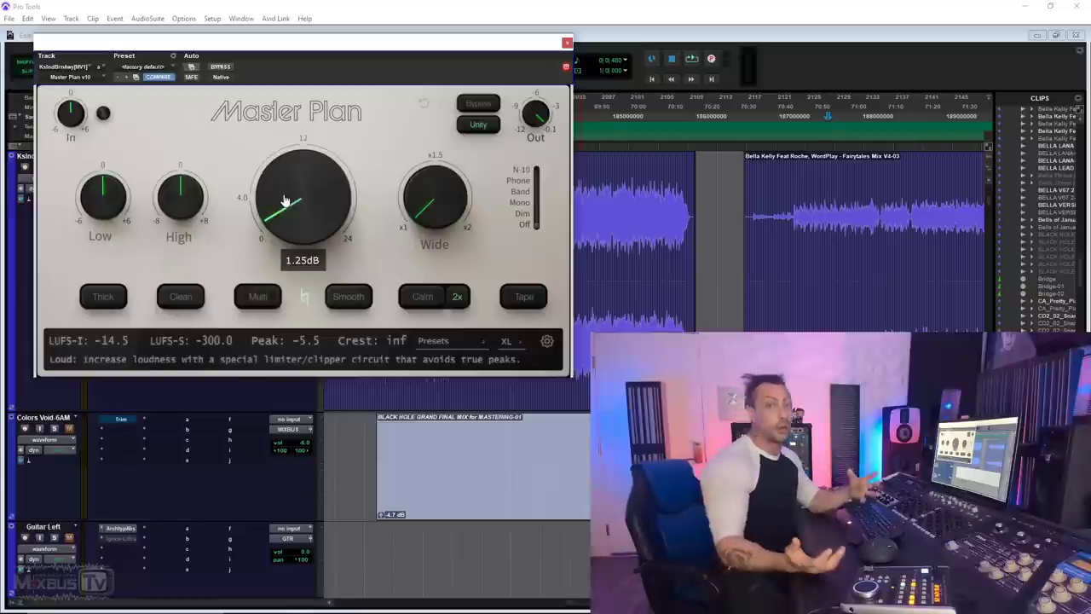
pyautogui.moveTo(441, 208); pyautogui.dragTo(444, 136)
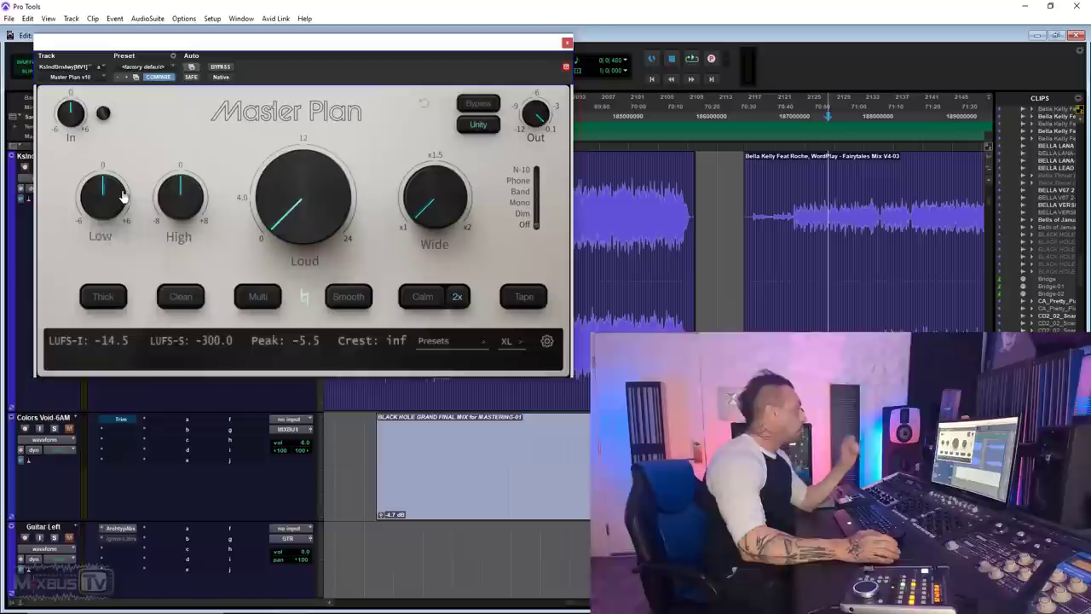
# Try out boosts on the Low and High EQ knobs
pyautogui.moveTo(118, 200)
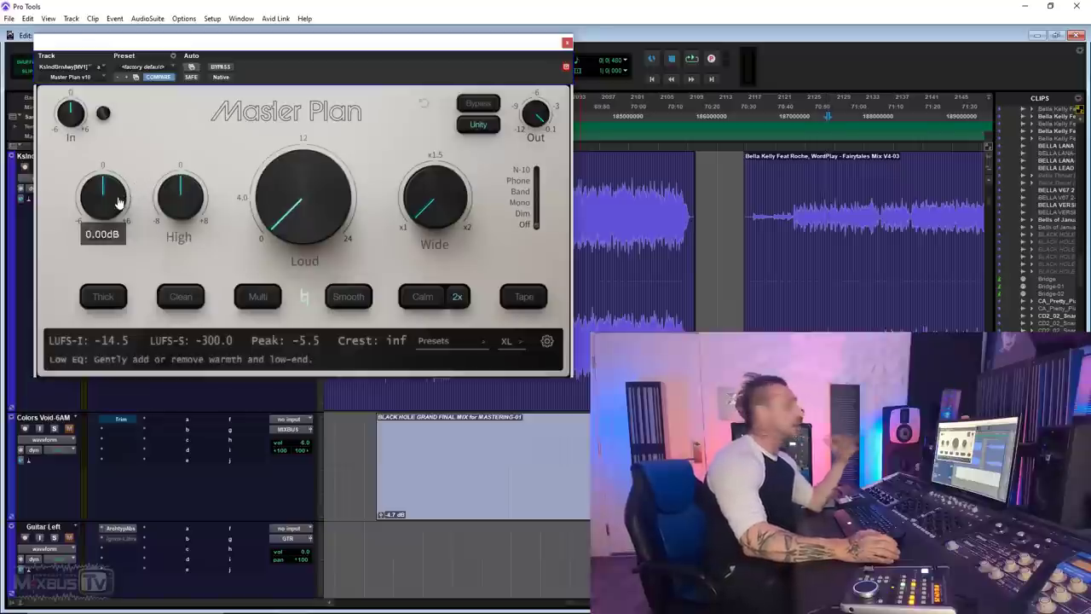
pyautogui.moveTo(108, 206); pyautogui.dragTo(108, 160)
pyautogui.moveTo(183, 196); pyautogui.dragTo(199, 171)
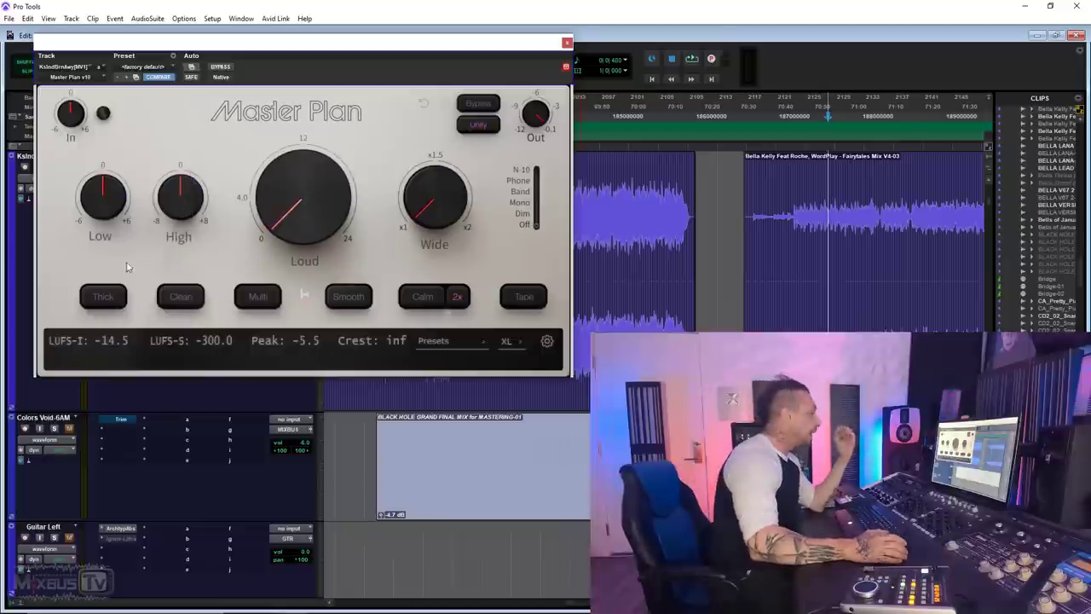
# Try out the Thick and Clean effects, adjusting their intensity sliders, with the Clean mix at about 57%
pyautogui.click(100, 303)
pyautogui.moveTo(99, 319)
pyautogui.mouseDown()
pyautogui.moveTo(141, 324)
pyautogui.moveTo(86, 322)
pyautogui.moveTo(123, 324)
pyautogui.moveTo(95, 320)
pyautogui.mouseUp()
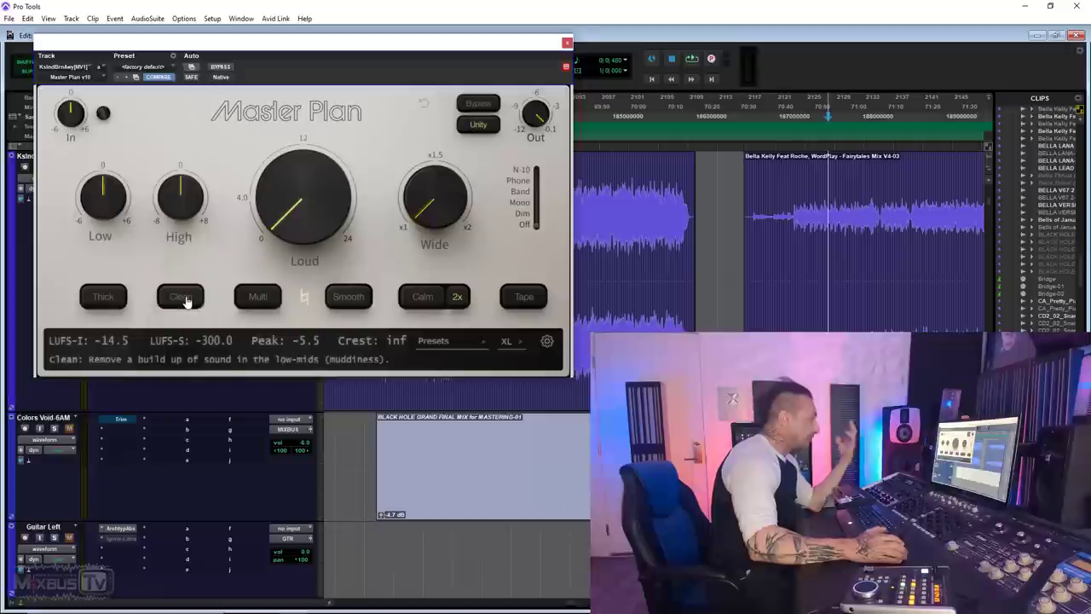
pyautogui.moveTo(182, 323)
pyautogui.moveTo(171, 322)
pyautogui.mouseDown()
pyautogui.moveTo(210, 324)
pyautogui.moveTo(189, 324)
pyautogui.mouseUp()
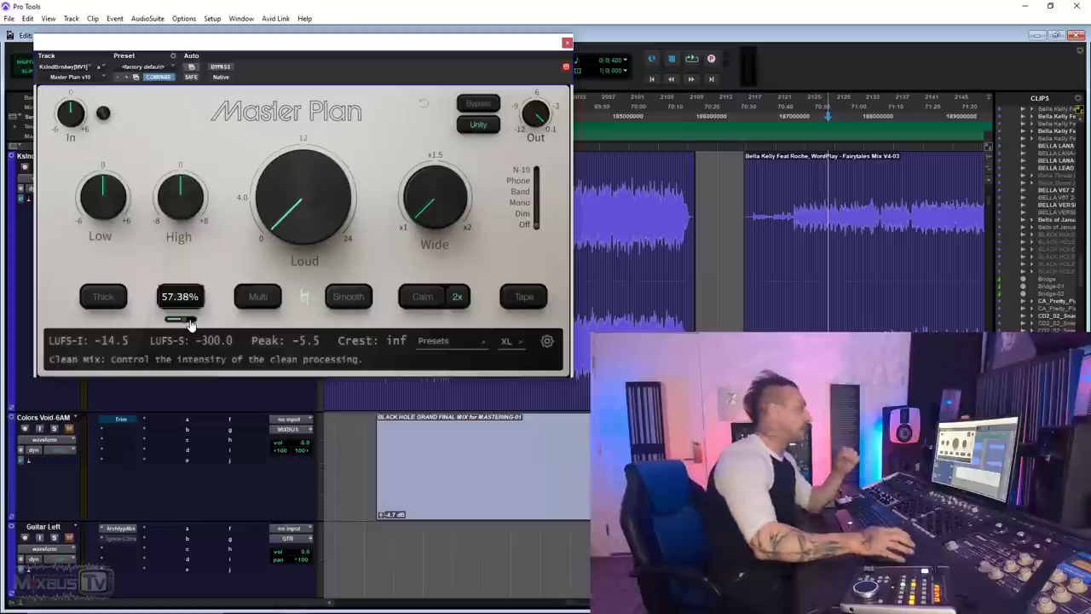
# Try out the Multi compressor with its three band sliders, and the Smooth effect
pyautogui.click(258, 297)
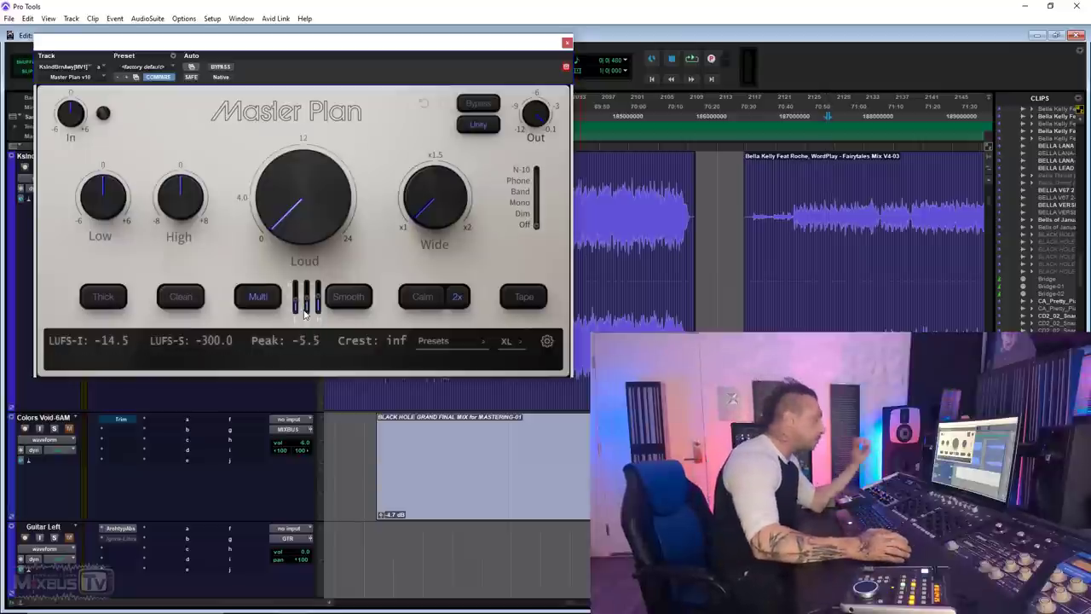
pyautogui.moveTo(296, 315)
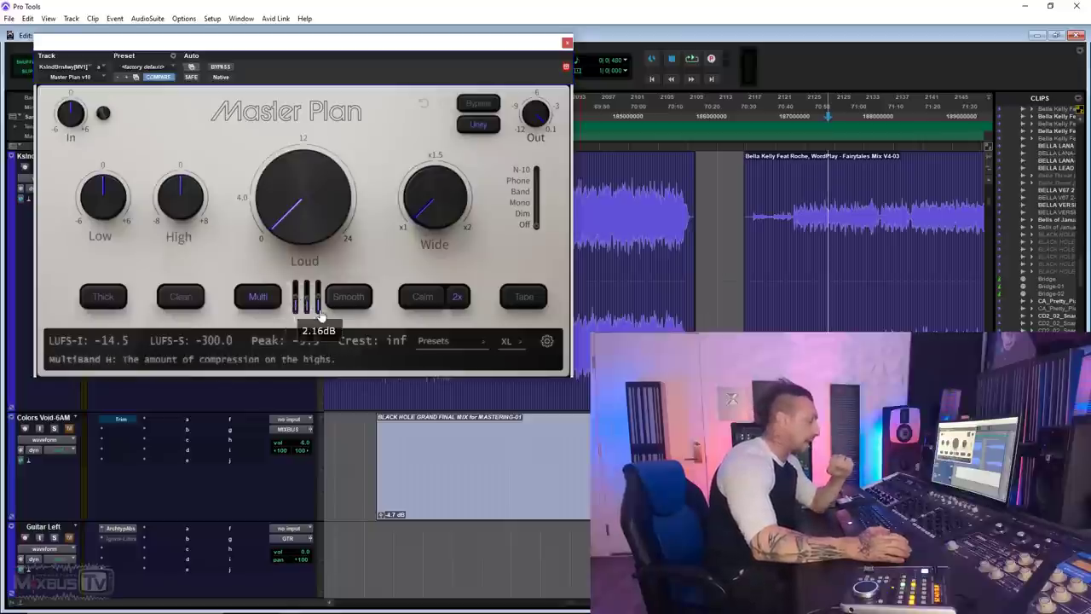
pyautogui.click(358, 284)
pyautogui.click(356, 295)
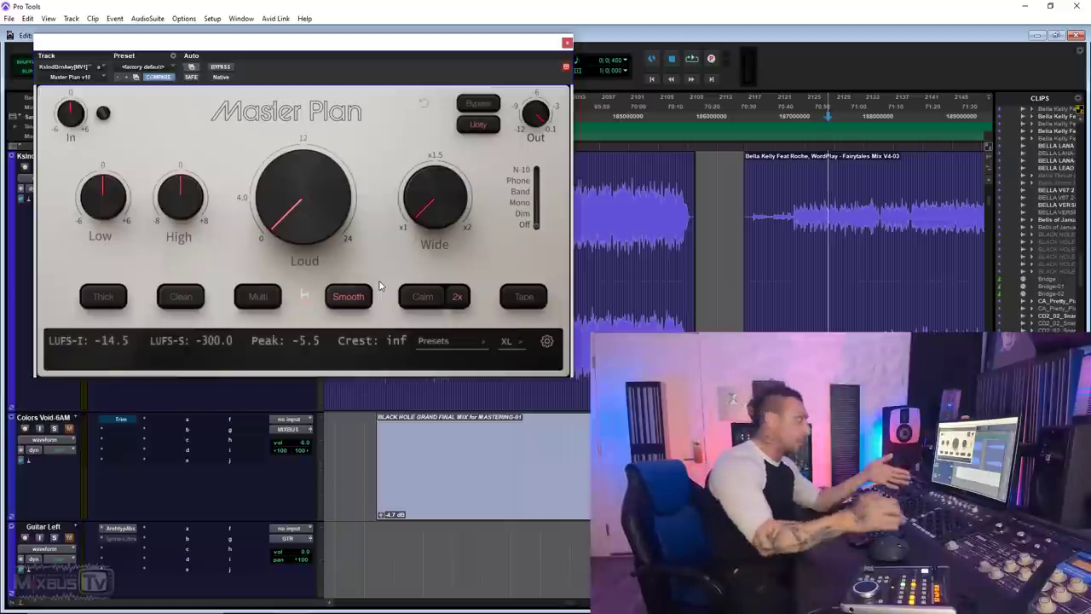
# Try out Calm at different amounts with 2x engaged and Loud raised to about 4 dB
pyautogui.click(422, 295)
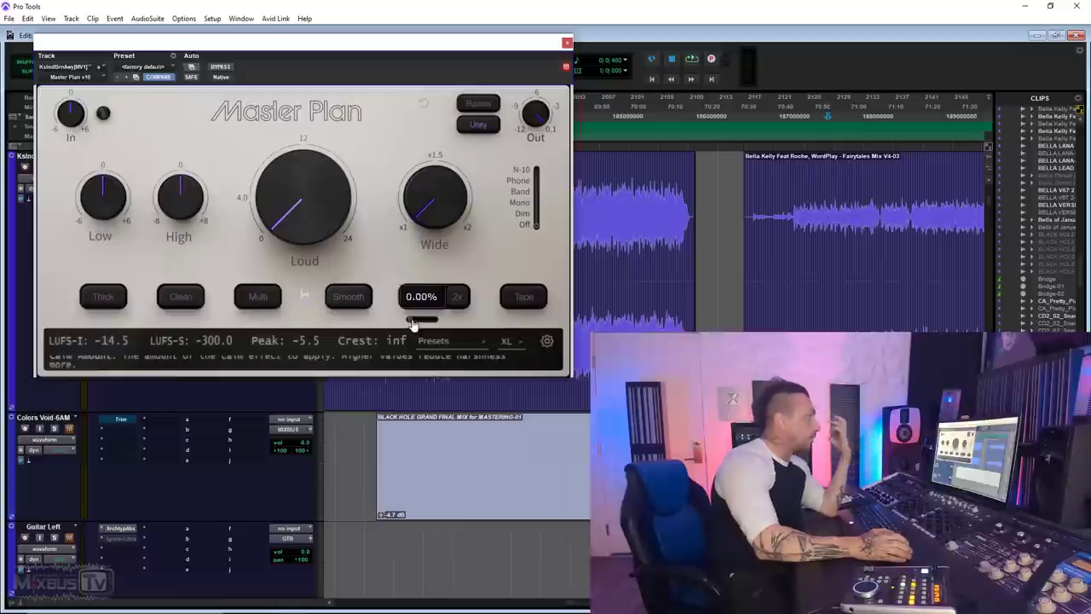
pyautogui.moveTo(415, 324)
pyautogui.mouseDown()
pyautogui.moveTo(433, 324)
pyautogui.moveTo(409, 324)
pyautogui.mouseUp()
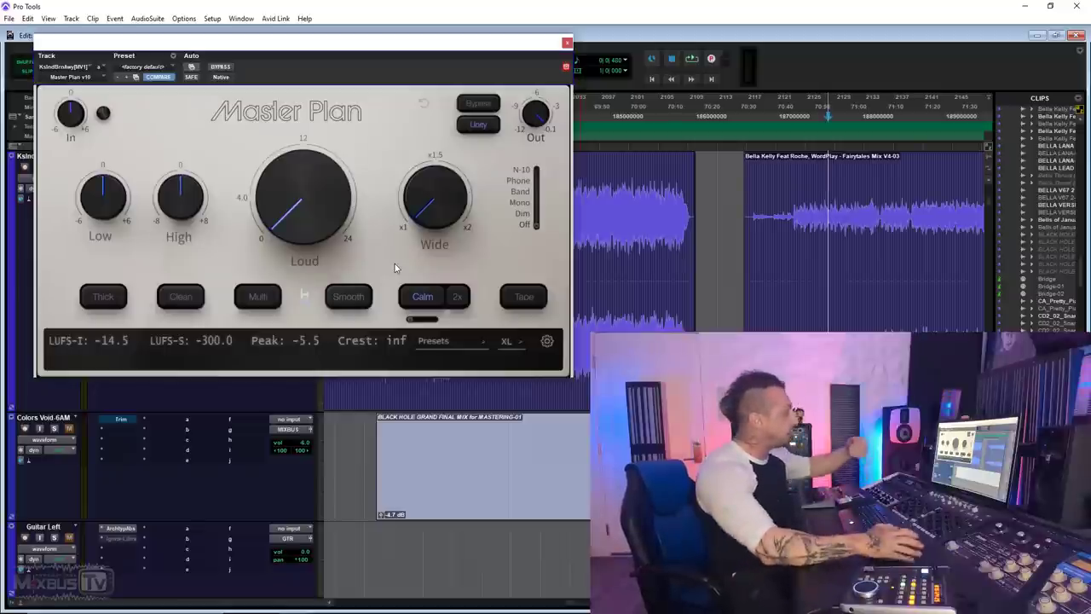
pyautogui.moveTo(310, 224); pyautogui.dragTo(305, 197)
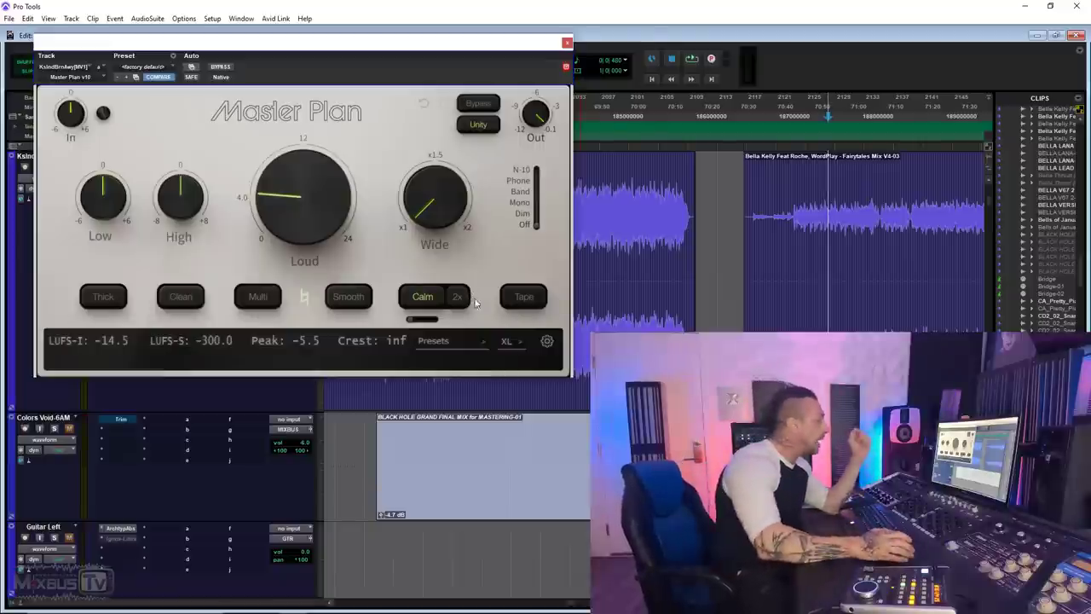
pyautogui.click(461, 297)
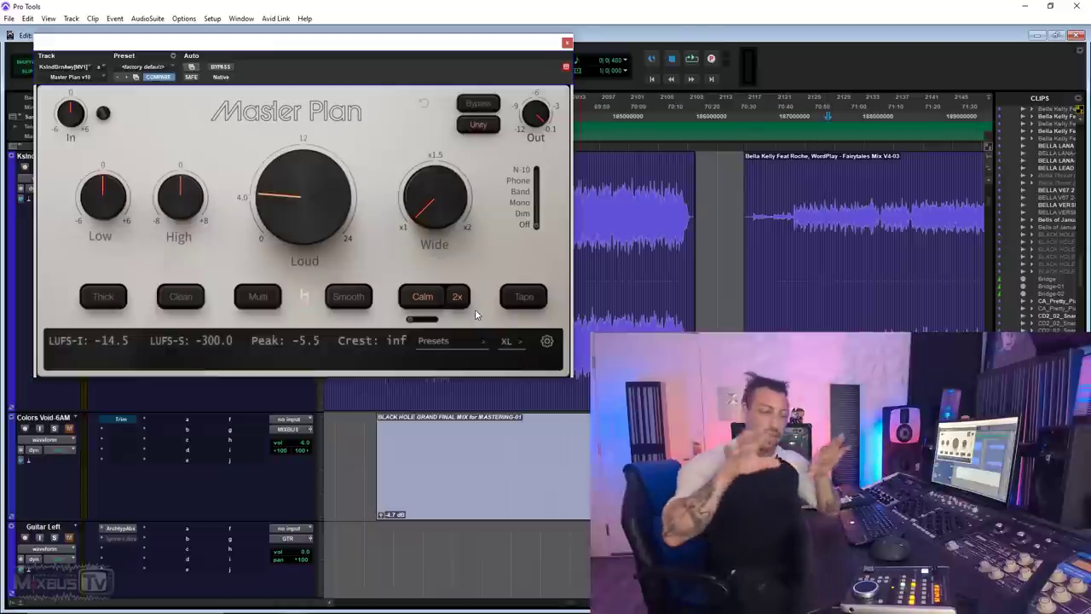
pyautogui.moveTo(410, 319); pyautogui.dragTo(443, 321)
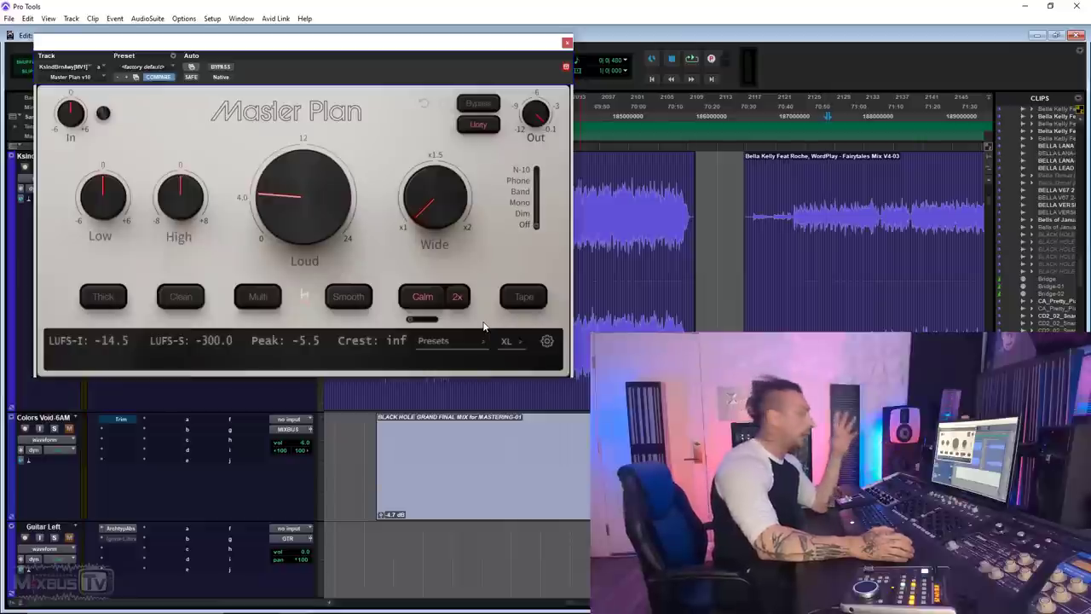
# Enable Tape and sweep its character slider between tight bass and warm glow
pyautogui.click(524, 296)
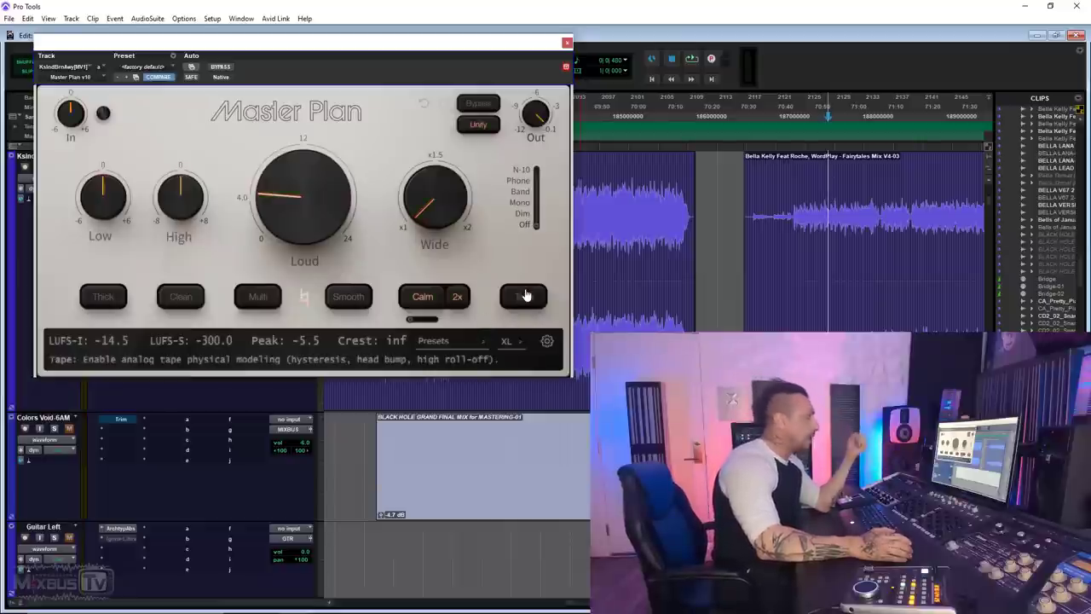
pyautogui.moveTo(530, 317)
pyautogui.mouseDown()
pyautogui.moveTo(509, 325)
pyautogui.moveTo(548, 326)
pyautogui.mouseUp()
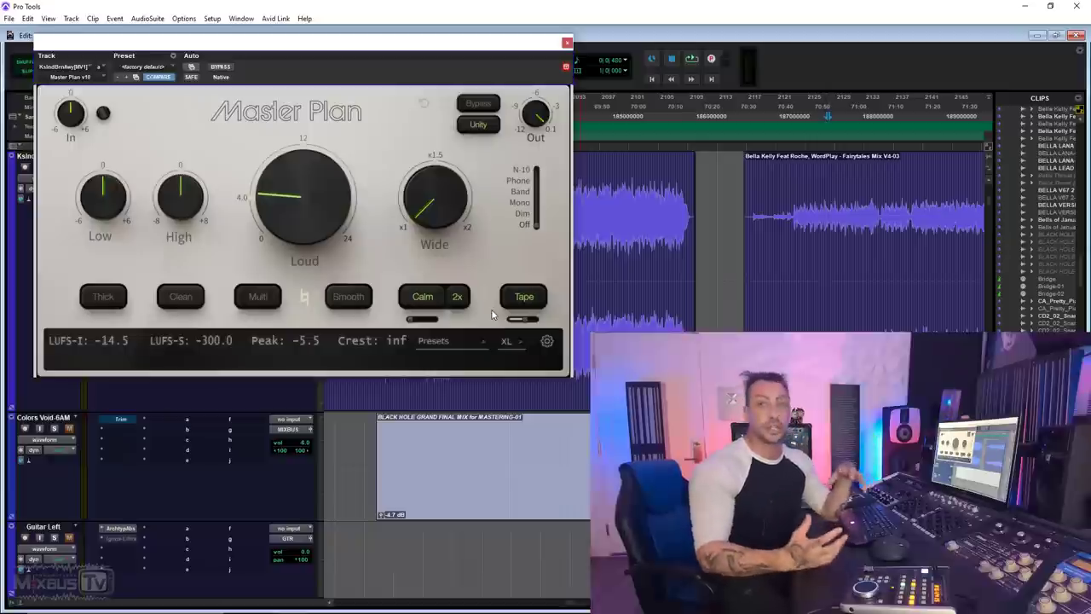
pyautogui.moveTo(527, 326); pyautogui.dragTo(521, 325)
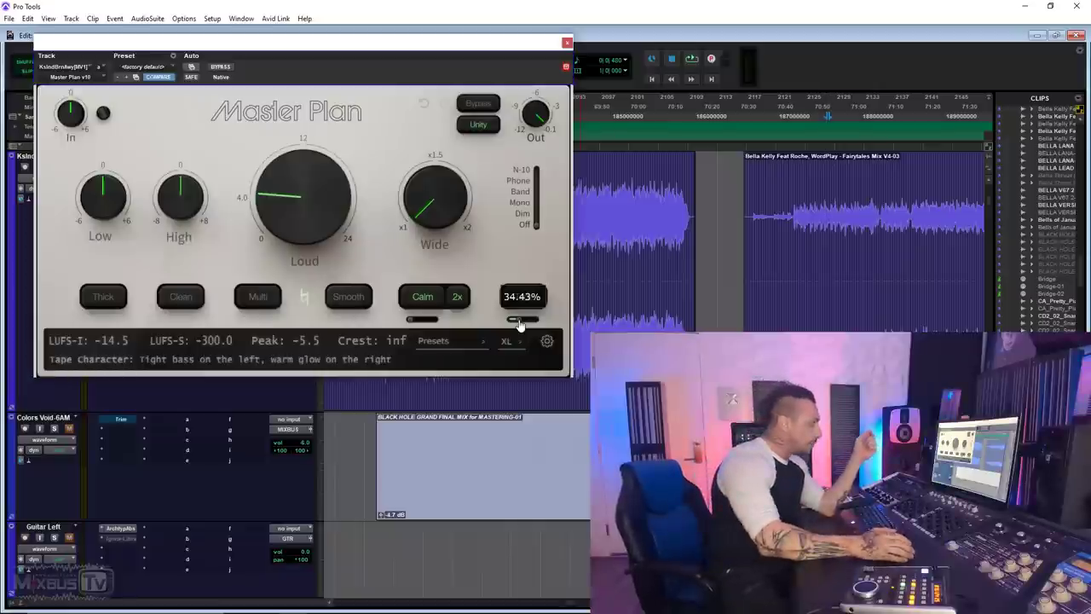
pyautogui.moveTo(519, 324); pyautogui.dragTo(533, 324)
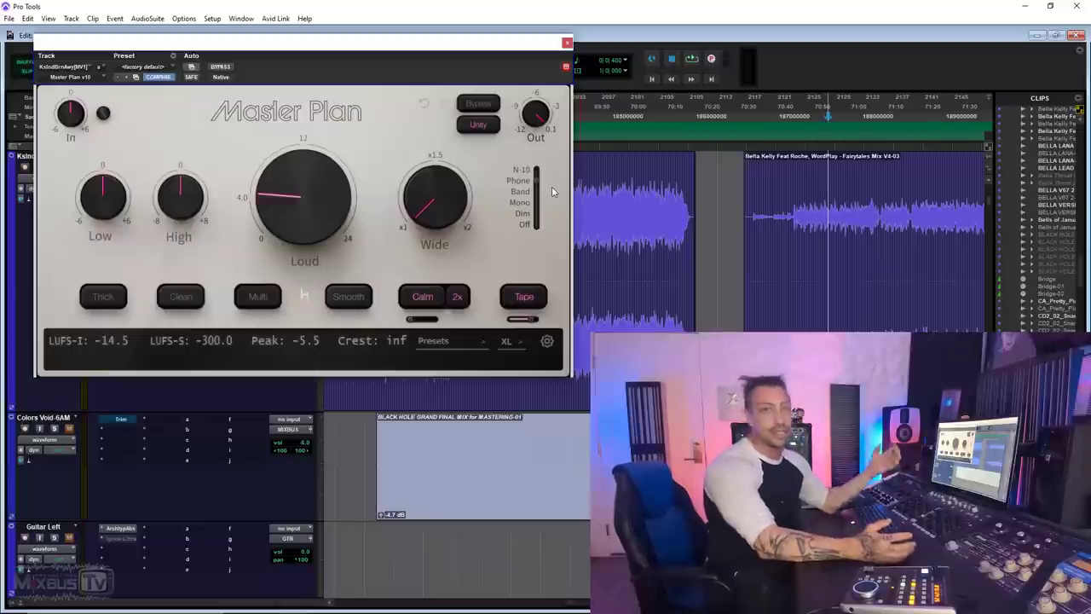
# Run the monitoring selector through its modes down to Off, and toggle the plug-in's own bypass on and off
pyautogui.click(547, 167)
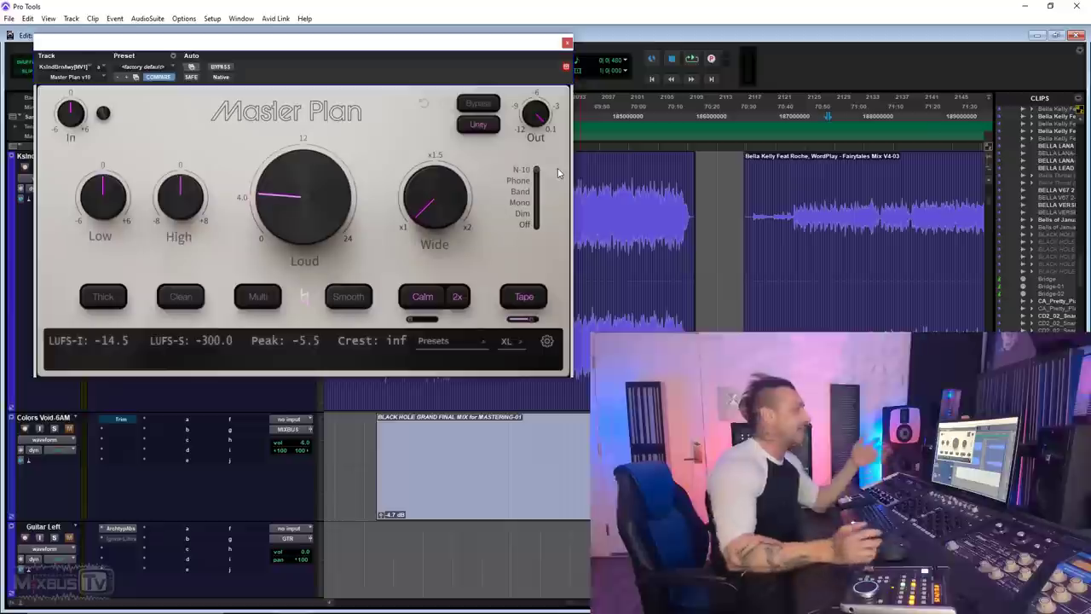
pyautogui.moveTo(539, 178); pyautogui.dragTo(543, 270)
pyautogui.click(486, 108)
pyautogui.click(487, 108)
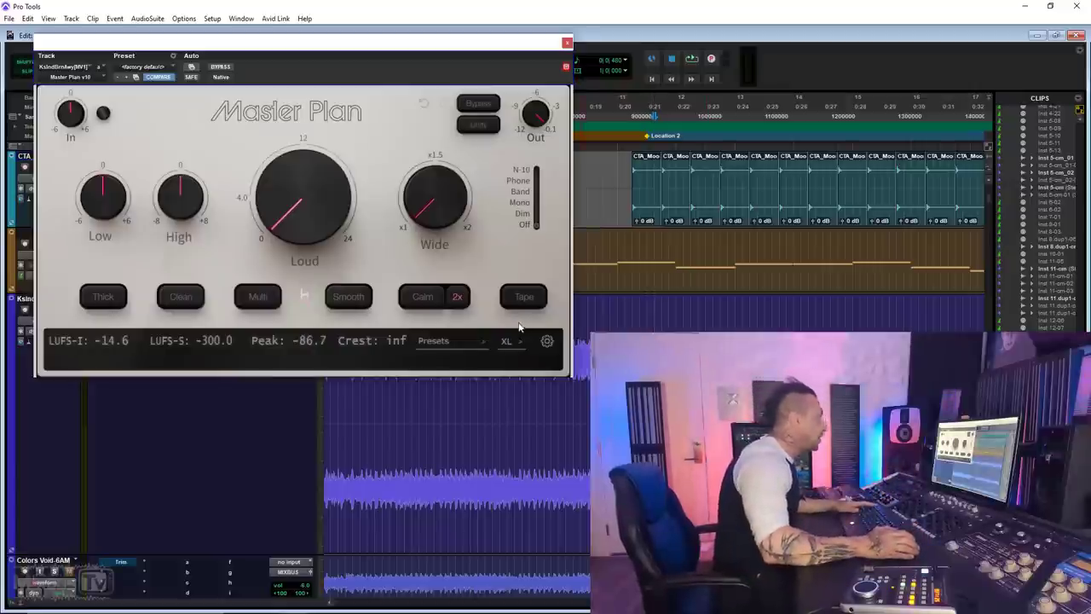
# Raise Loud to about 8 dB, play the track, and push Loud further towards 12 dB
pyautogui.moveTo(300, 227); pyautogui.dragTo(306, 187)
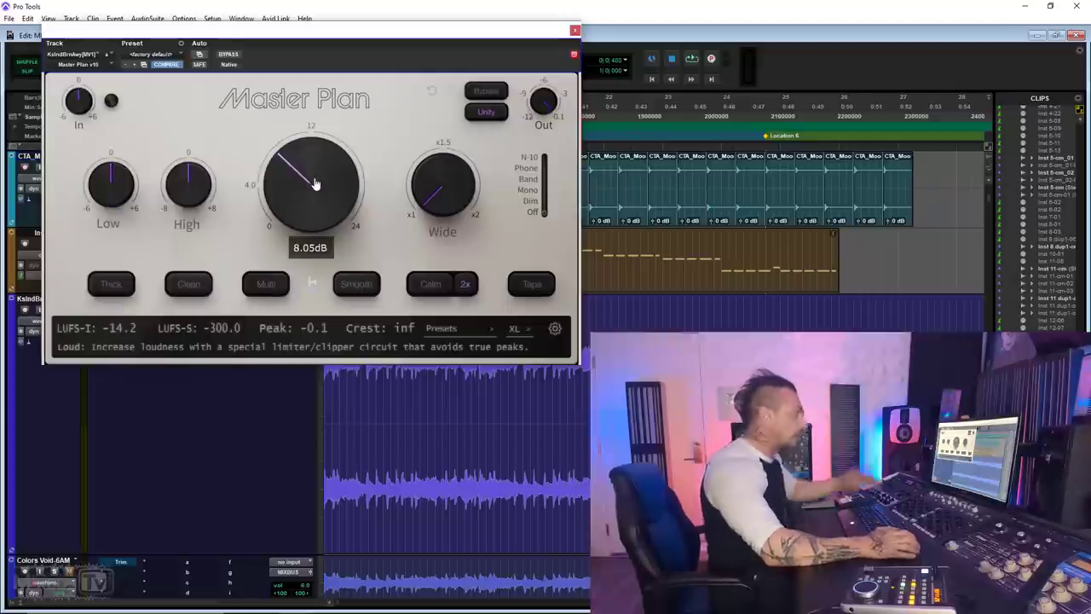
pyautogui.press('space')
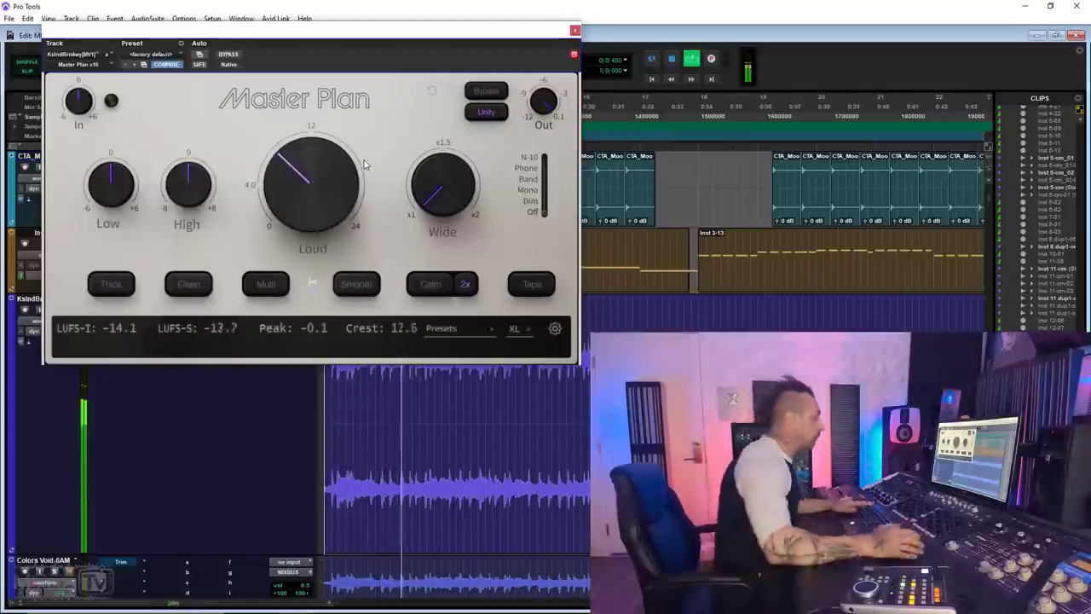
pyautogui.moveTo(305, 195); pyautogui.dragTo(311, 162)
# Compare the bypassed and processed sound during playback, nudging Loud slightly between comparisons
pyautogui.click(227, 56)
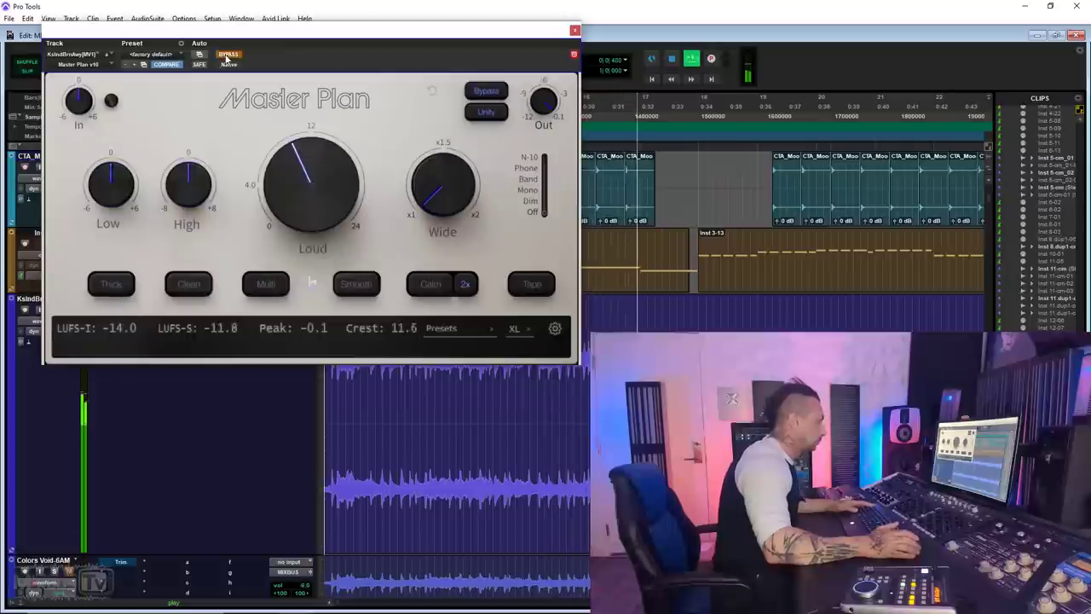
pyautogui.click(227, 55)
pyautogui.click(312, 181)
pyautogui.moveTo(313, 181); pyautogui.dragTo(312, 178)
pyautogui.click(227, 55)
pyautogui.click(226, 56)
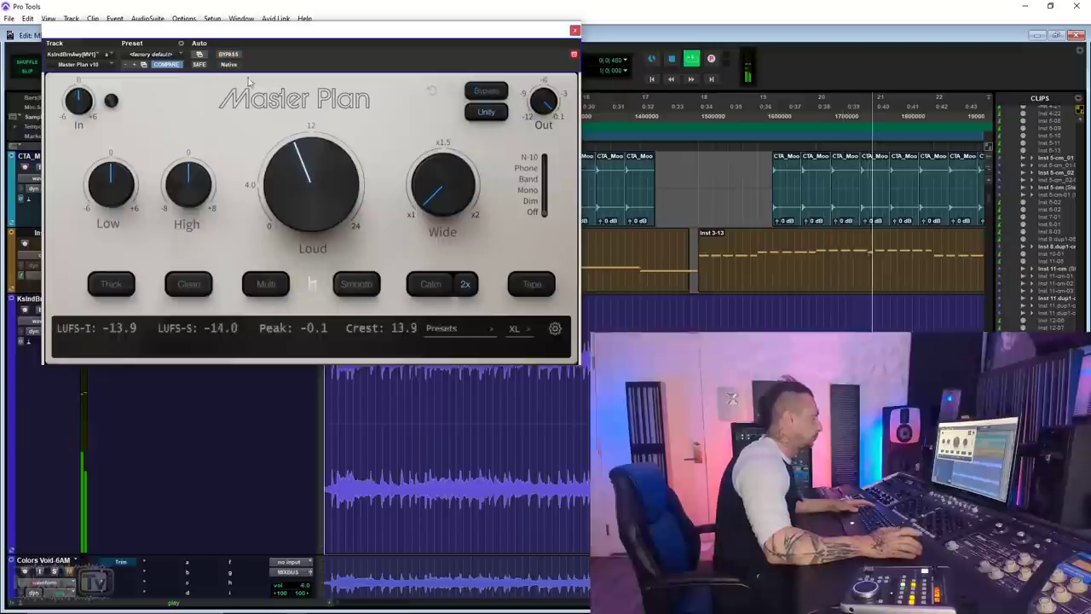
# Stop playback, restart it with the plug-in bypassed, and switch between the bypassed and processed sound
pyautogui.moveTo(320, 191)
pyautogui.press('space')
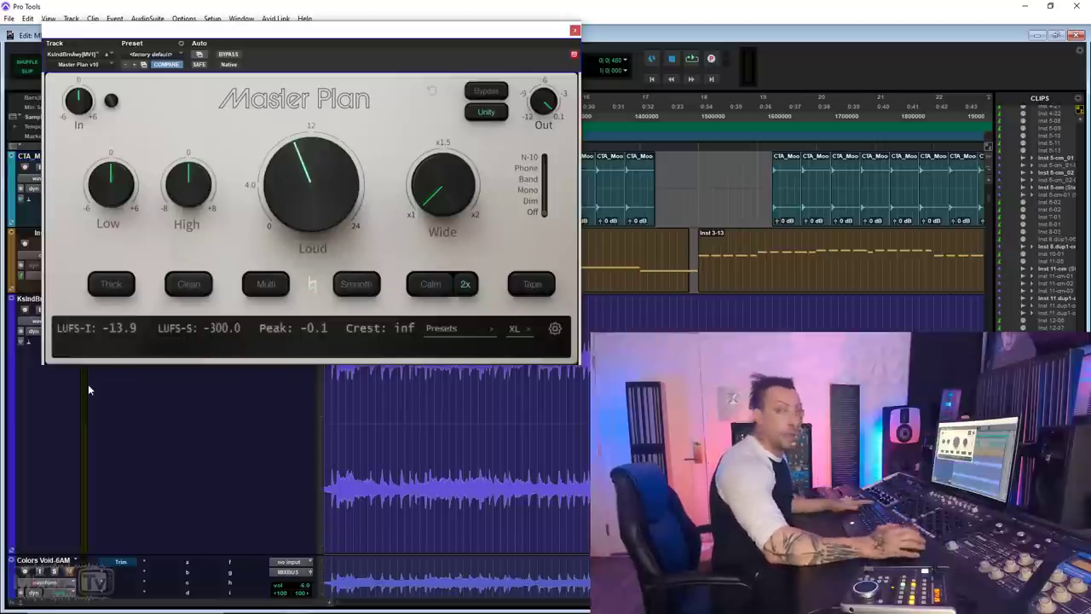
pyautogui.click(228, 54)
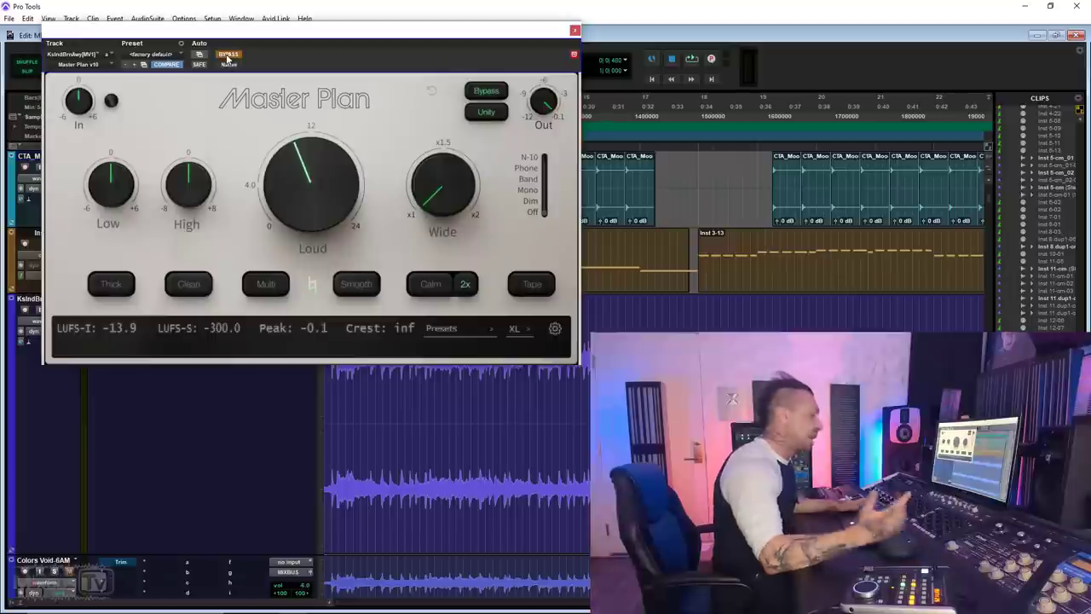
pyautogui.press('space')
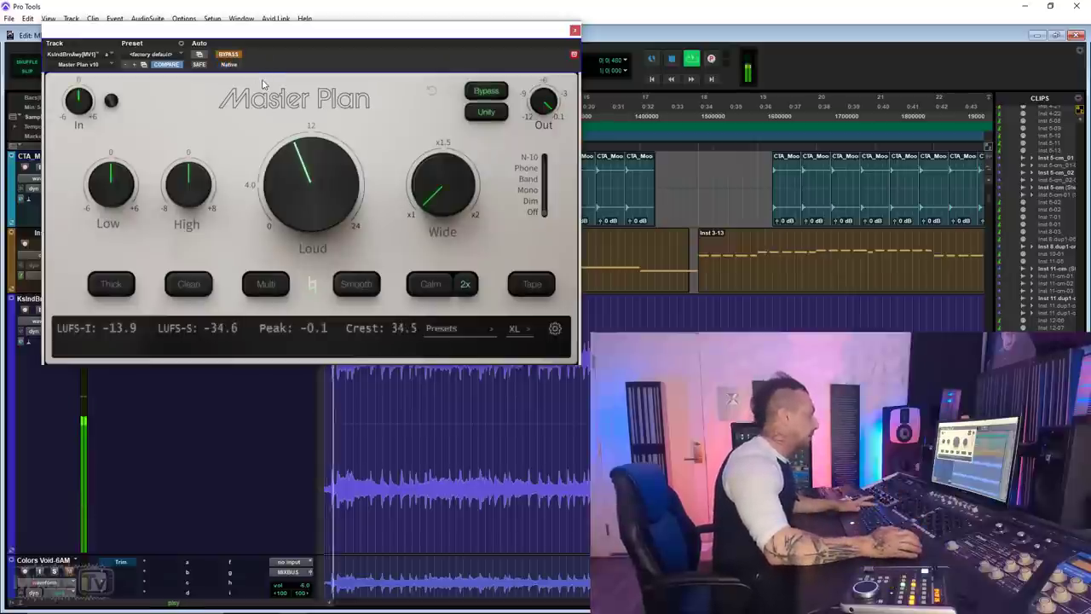
pyautogui.click(226, 54)
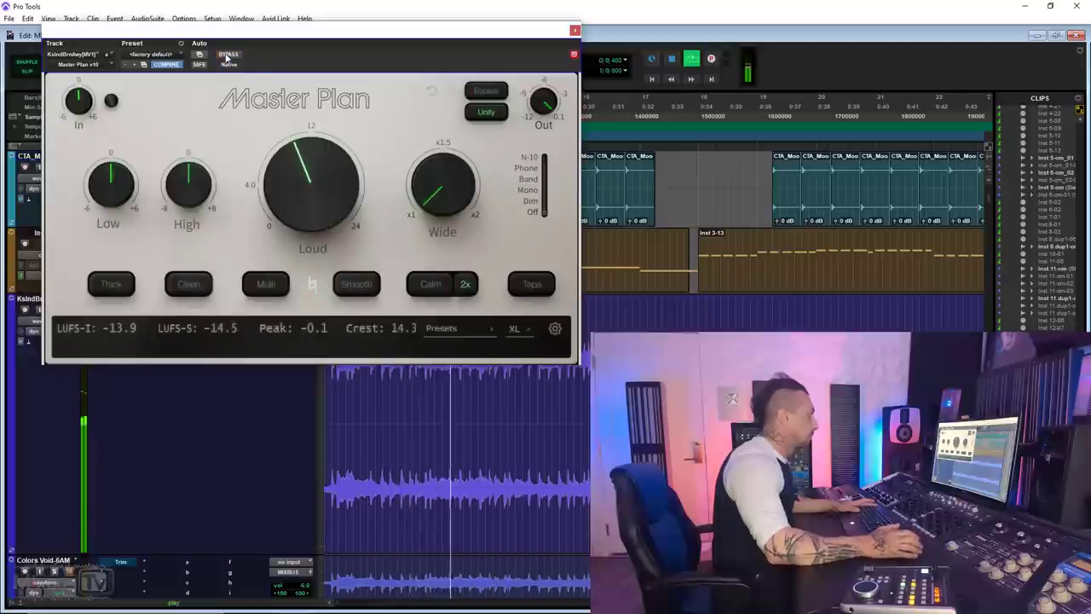
pyautogui.click(227, 56)
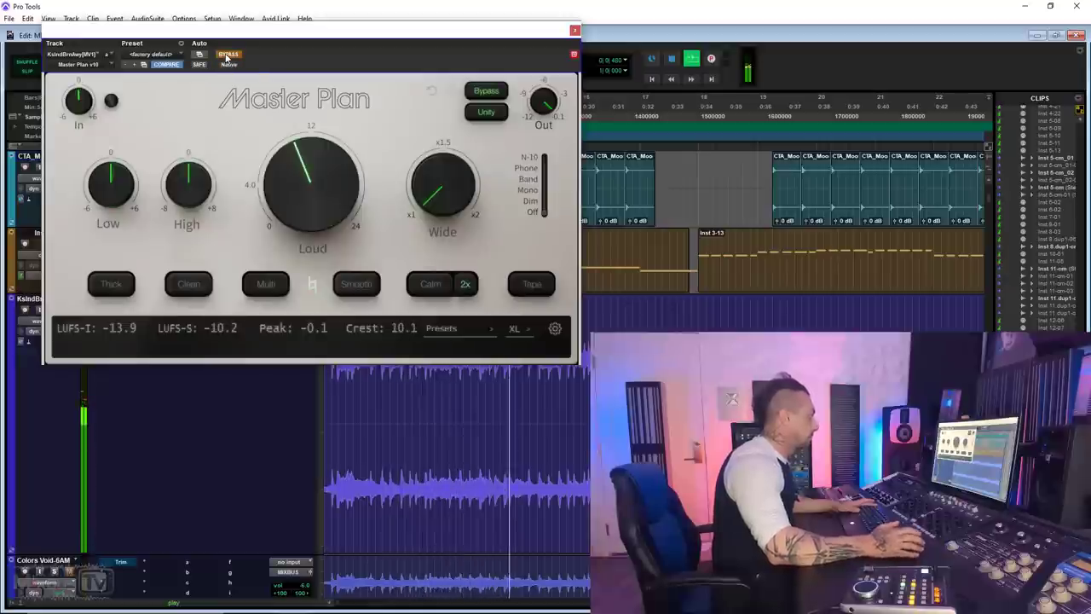
pyautogui.click(226, 55)
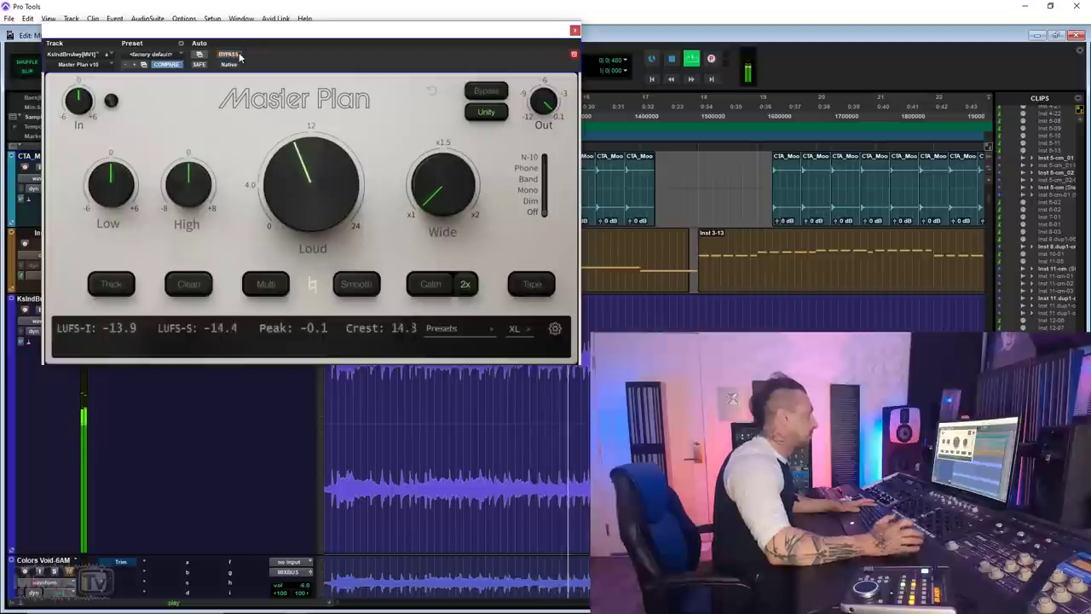
# Lower Loud to about 8 dB and bypass the plug-in for comparison
pyautogui.moveTo(311, 171); pyautogui.dragTo(311, 175)
pyautogui.scroll(-5, 313, 179)
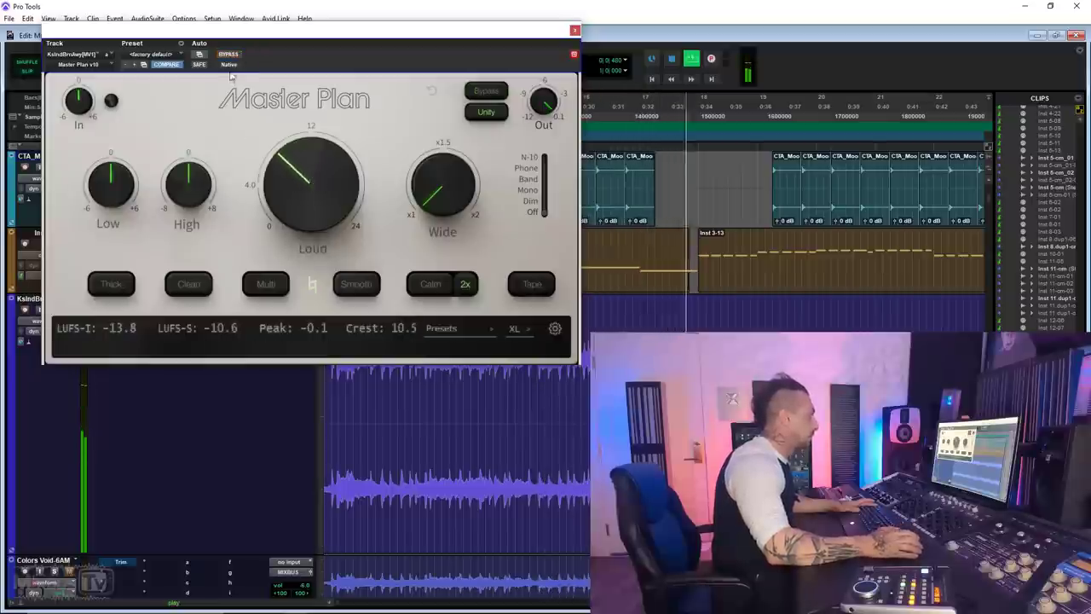
pyautogui.click(486, 91)
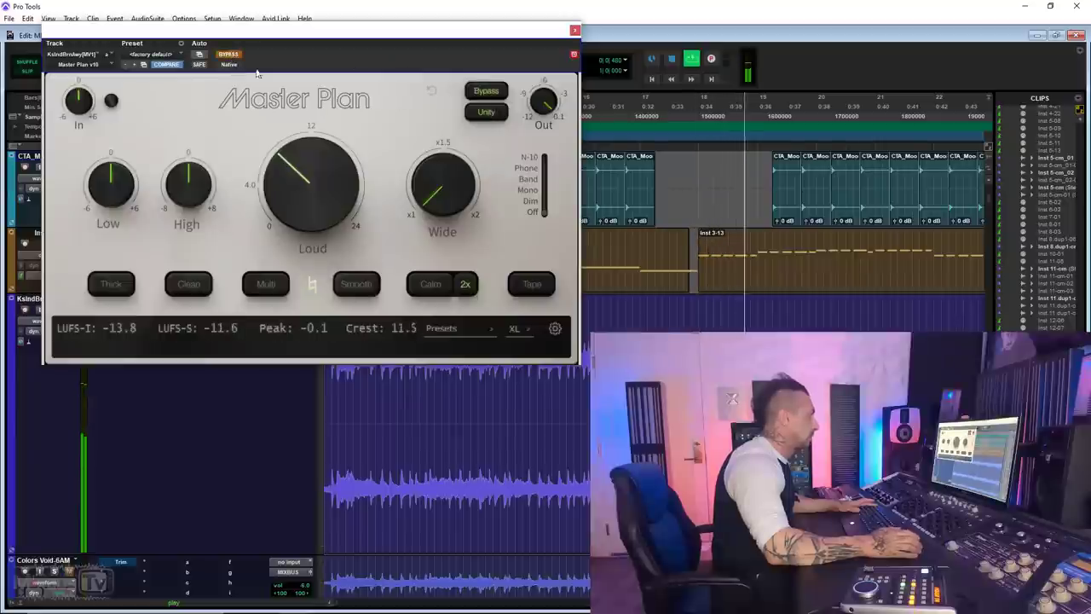
# Take the plug-in out of bypass, stop playback, and check the output gain setting
pyautogui.scroll(2, 294, 175)
pyautogui.click(232, 54)
pyautogui.press('space')
pyautogui.moveTo(306, 157); pyautogui.dragTo(304, 167)
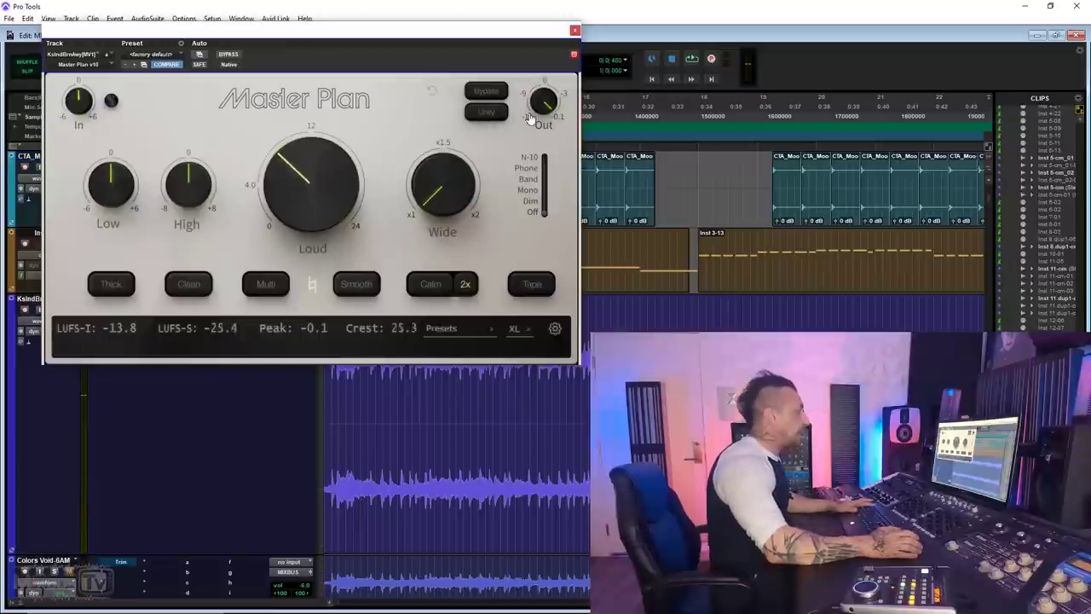
pyautogui.moveTo(545, 109)
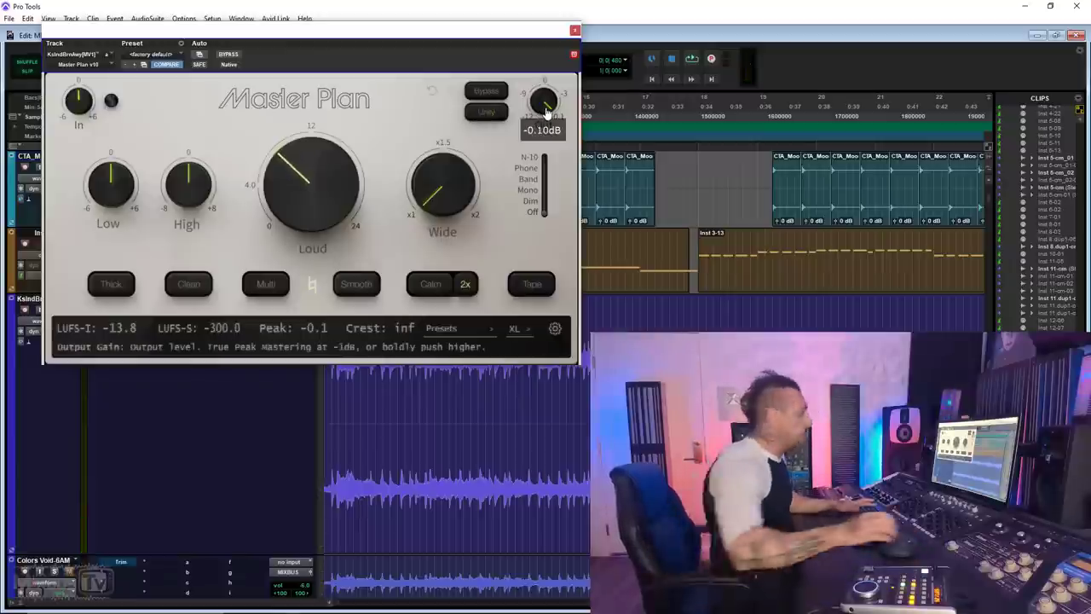
# Lower Loud to about 4.9 dB while the track plays, stop playback, and enable Unity
pyautogui.press('space')
pyautogui.moveTo(337, 184)
pyautogui.moveTo(337, 183)
pyautogui.mouseDown()
pyautogui.moveTo(337, 164)
pyautogui.moveTo(334, 189)
pyautogui.mouseUp()
pyautogui.press('space')
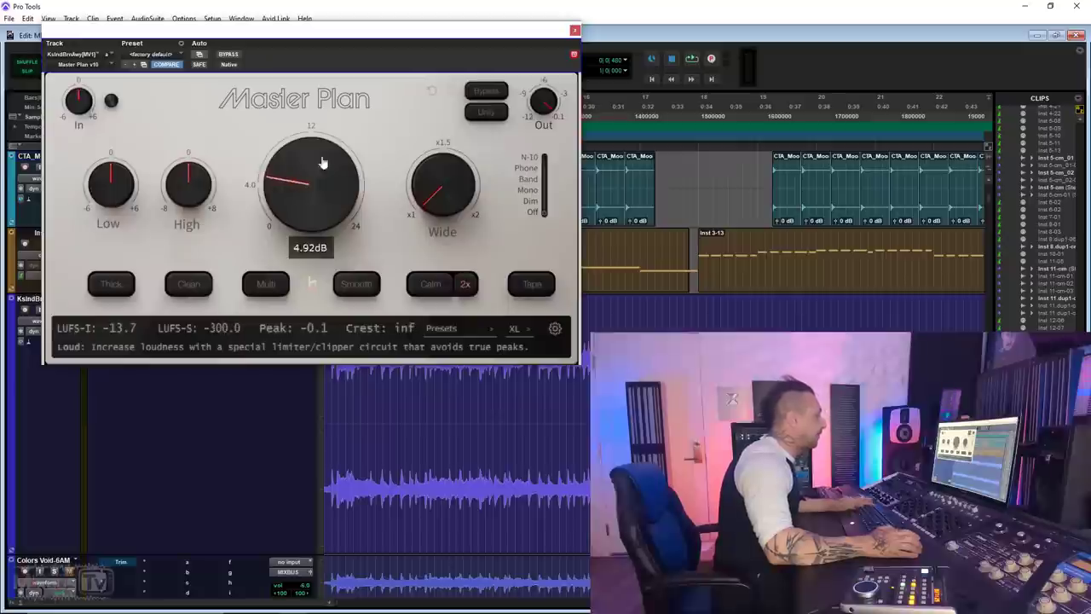
pyautogui.click(494, 114)
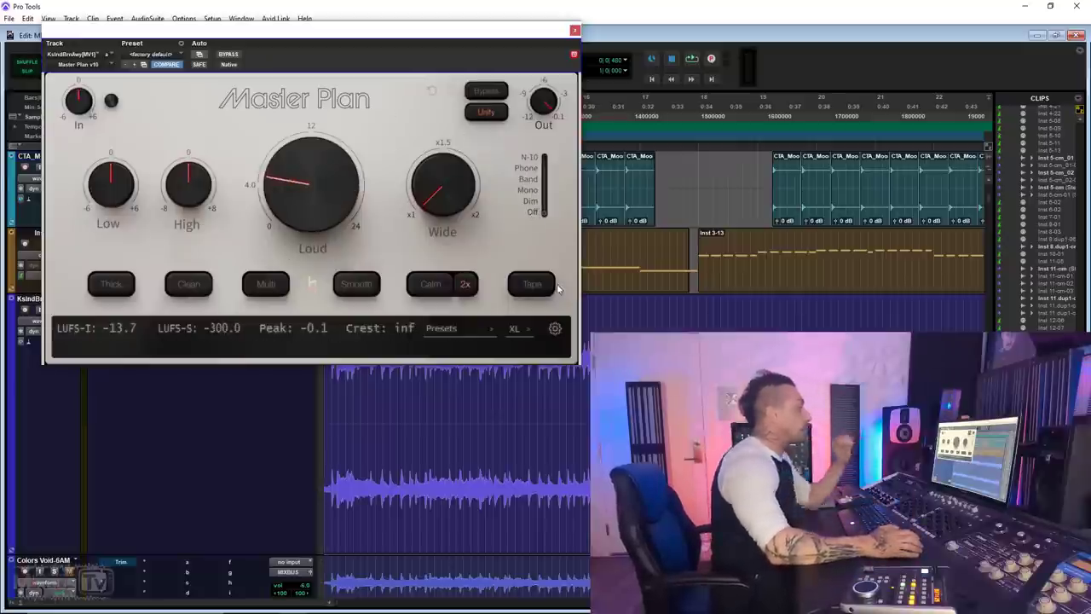
# Preview the plug-in interface at size S and restore it to XL
pyautogui.click(555, 332)
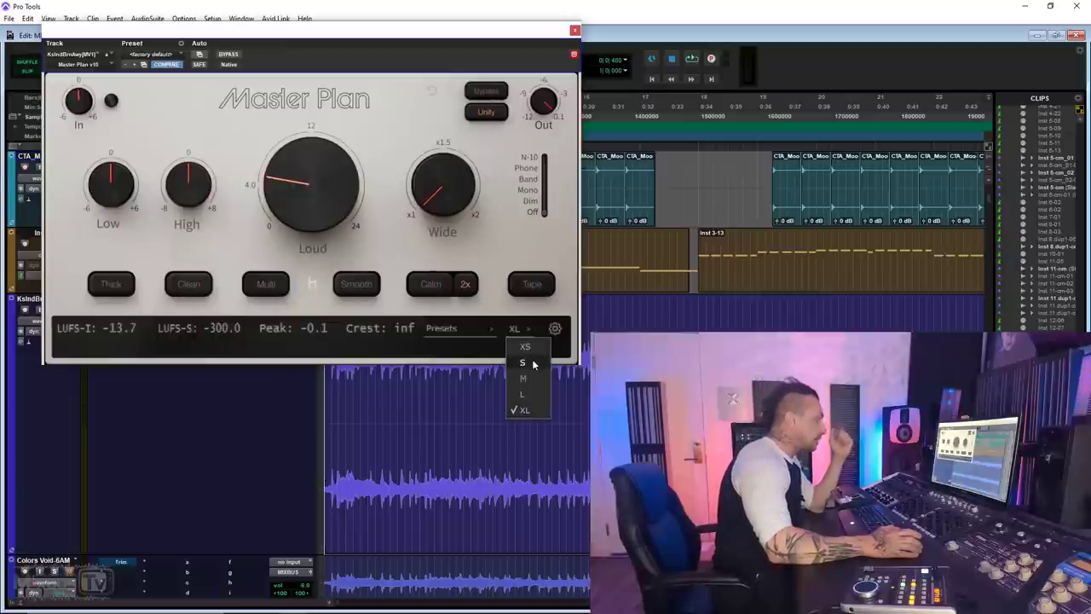
pyautogui.click(535, 365)
pyautogui.click(350, 239)
pyautogui.click(355, 290)
# Switch the plug-in's faceplate to the dark version in the settings and close them to view it
pyautogui.click(554, 333)
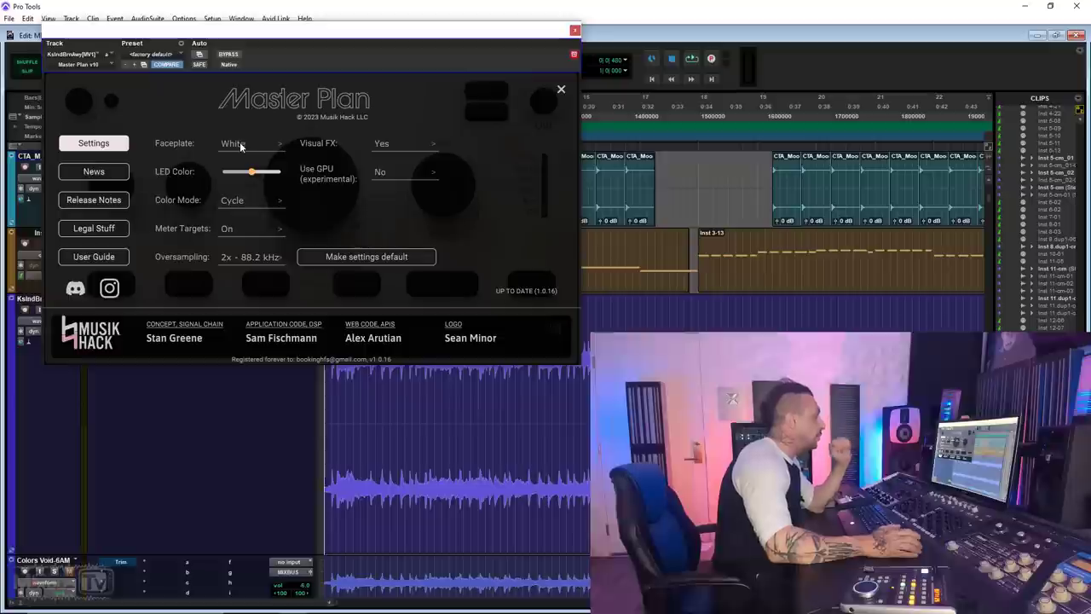
pyautogui.click(241, 146)
pyautogui.click(244, 161)
pyautogui.click(561, 88)
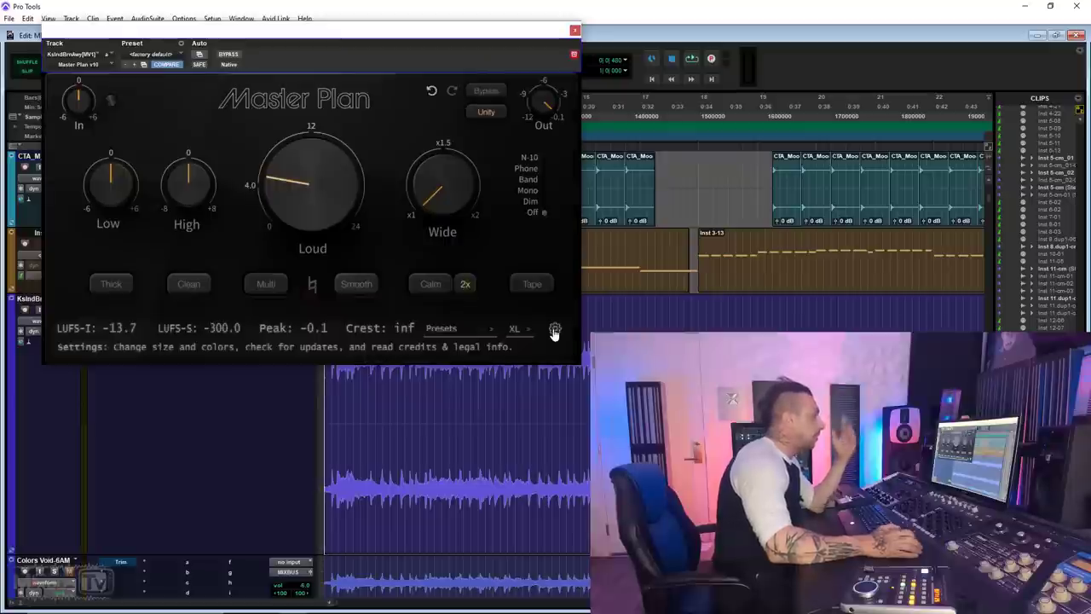
# Set the faceplate to White and the oversampling to 4x - 176.4 kHz in the plug-in settings
pyautogui.click(554, 330)
pyautogui.click(246, 147)
pyautogui.click(243, 162)
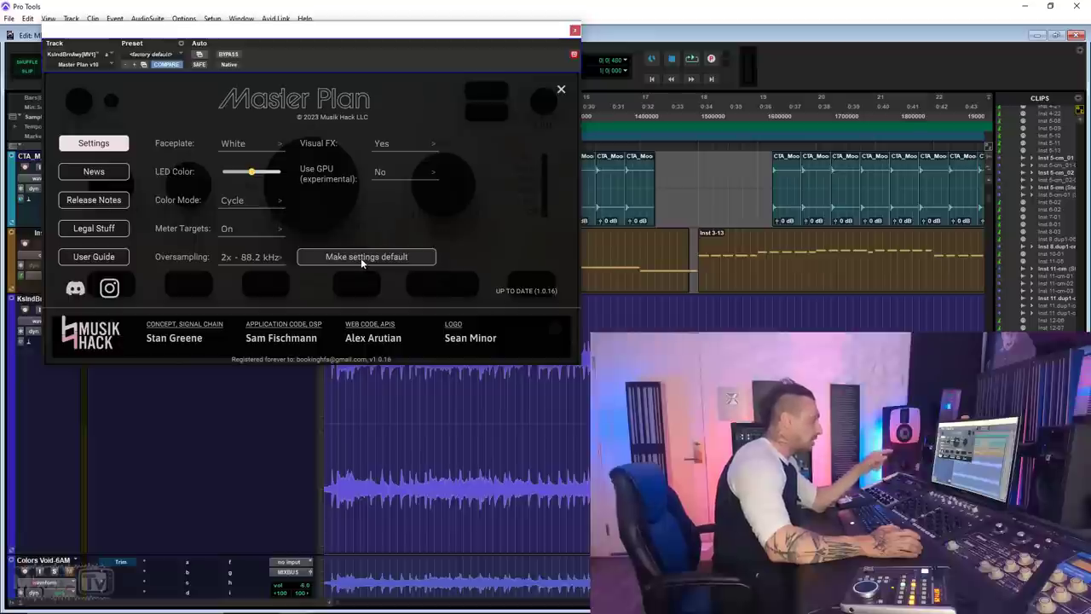
pyautogui.click(279, 258)
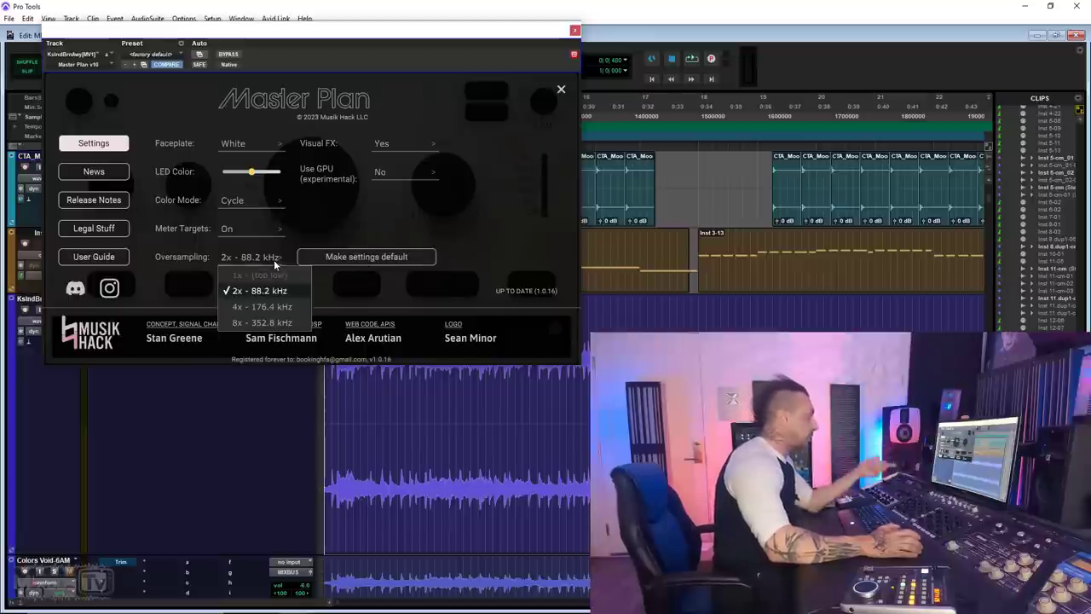
pyautogui.click(272, 307)
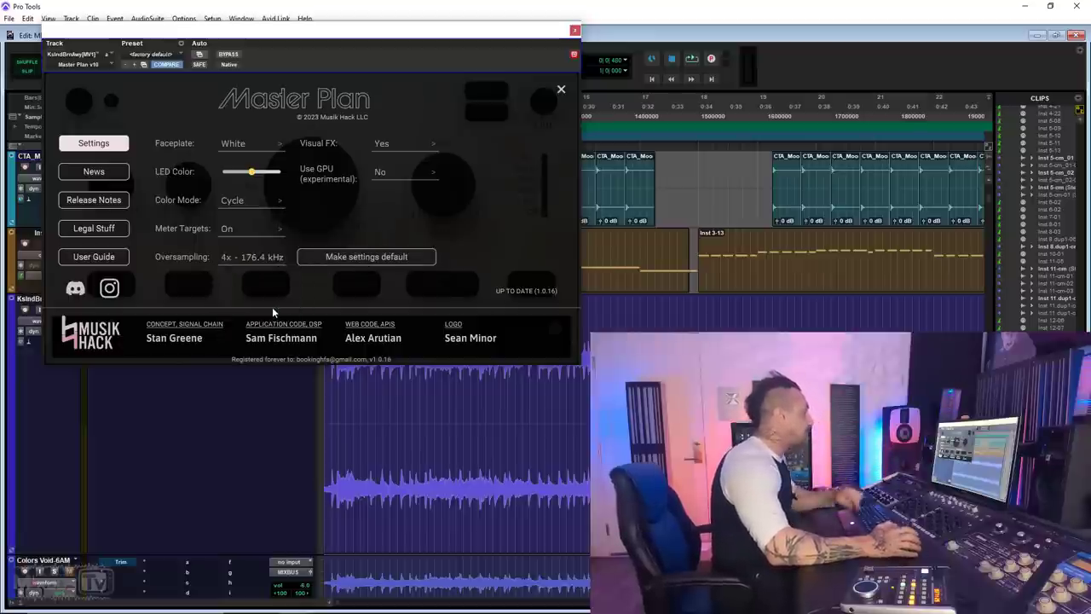
# Set the color mode to Rainbow and look at the effect on the controls
pyautogui.click(249, 202)
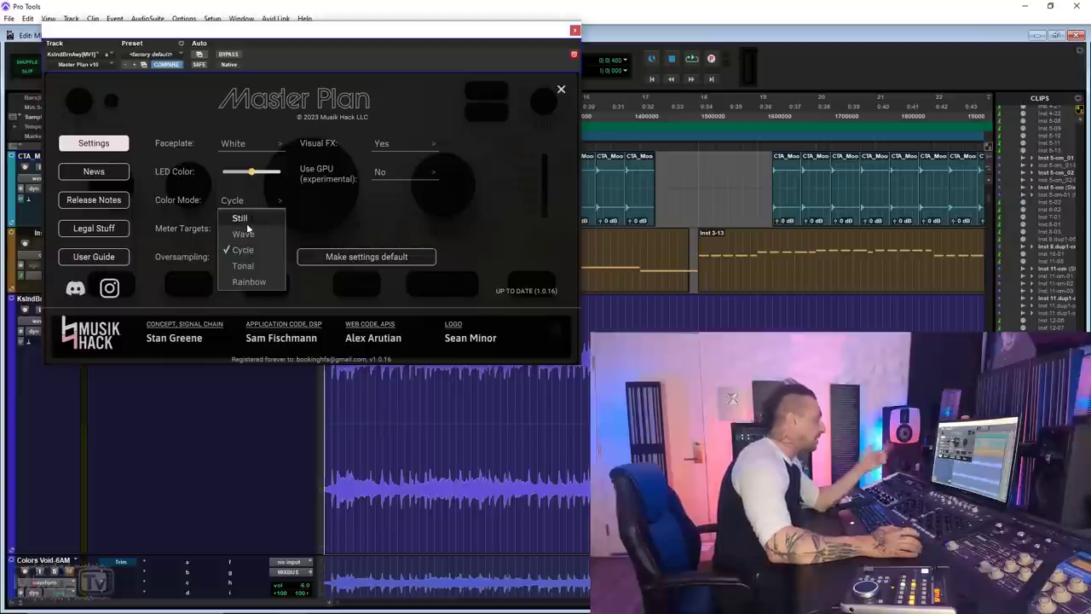
pyautogui.click(263, 285)
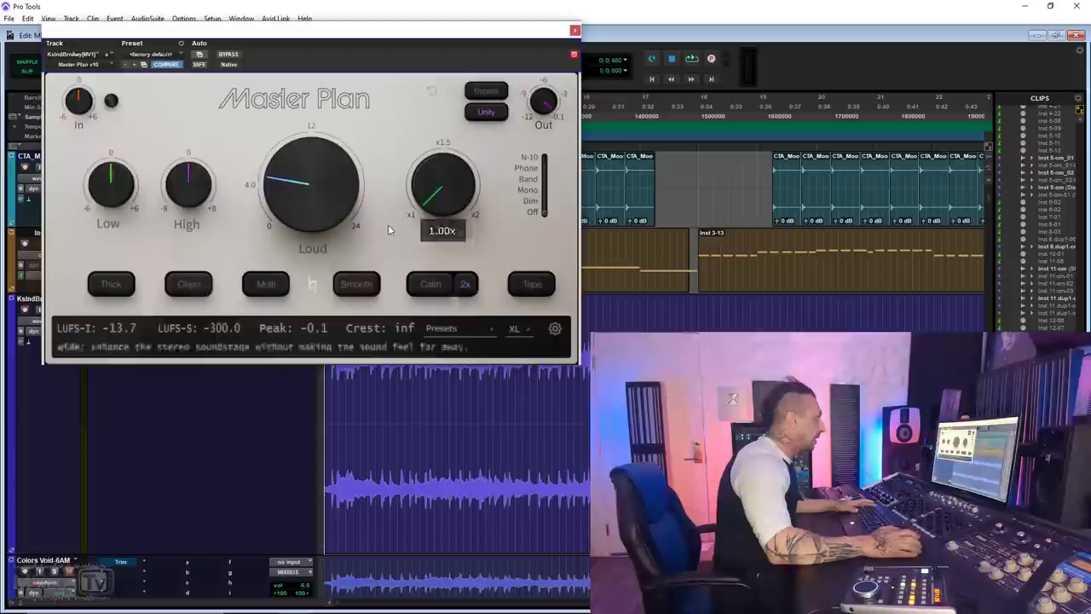
pyautogui.moveTo(285, 173)
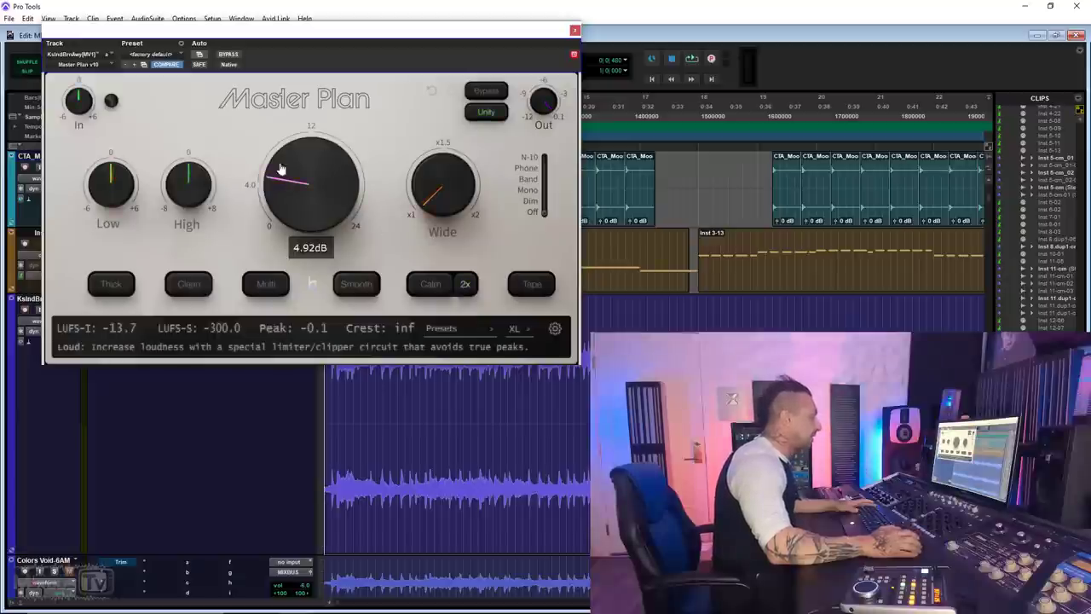
# Set the color mode to Wave in the plug-in settings
pyautogui.click(555, 330)
pyautogui.click(253, 203)
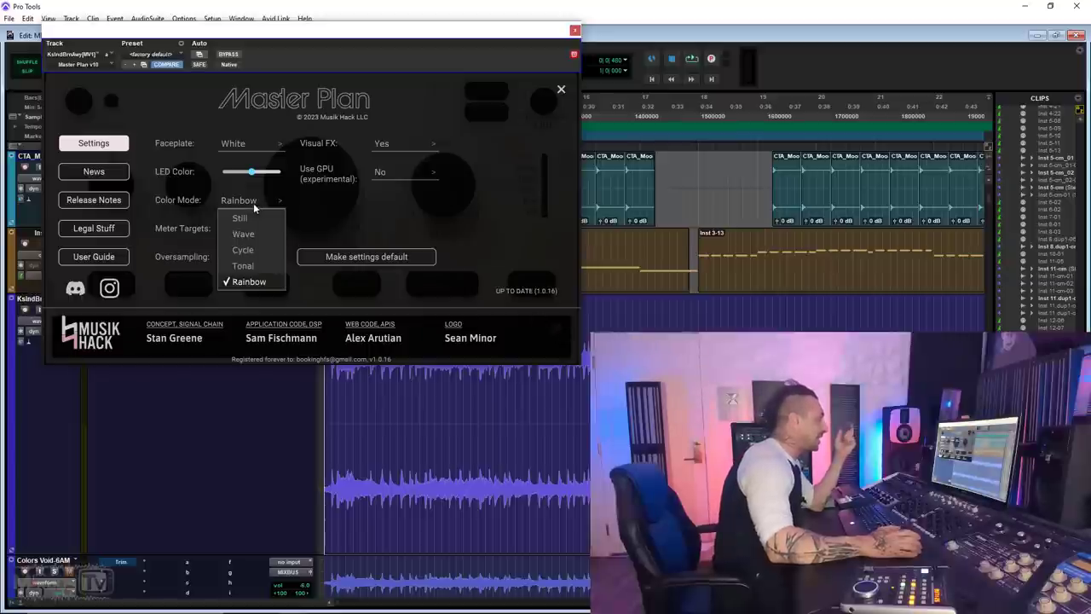
pyautogui.click(256, 234)
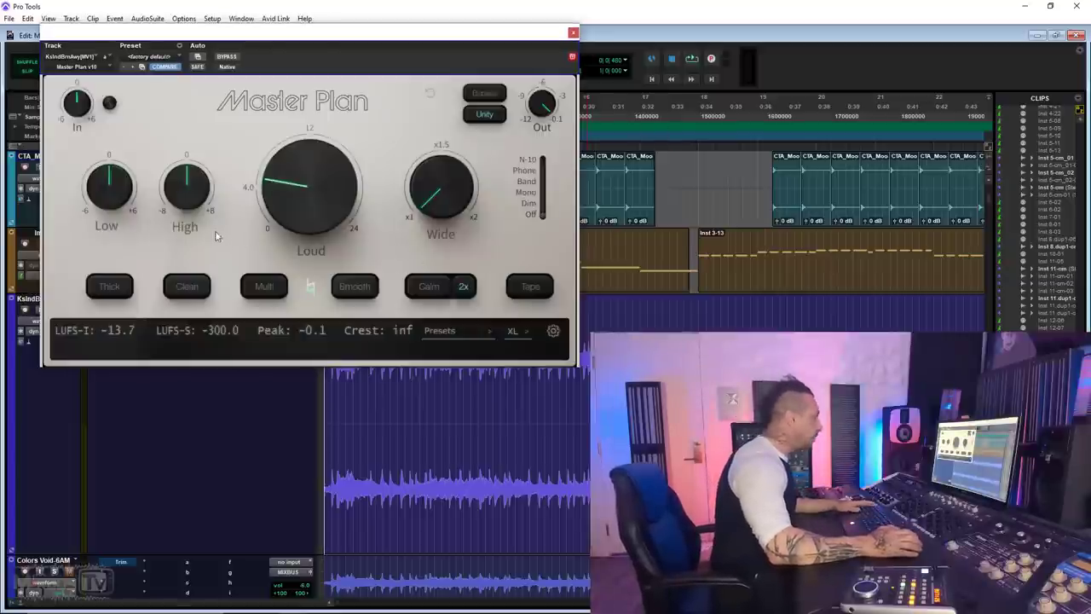
# Play the track, boost High to about 4.1 dB, and enable Smooth and Calm, raising the Calm amount
pyautogui.press('space')
pyautogui.moveTo(197, 213)
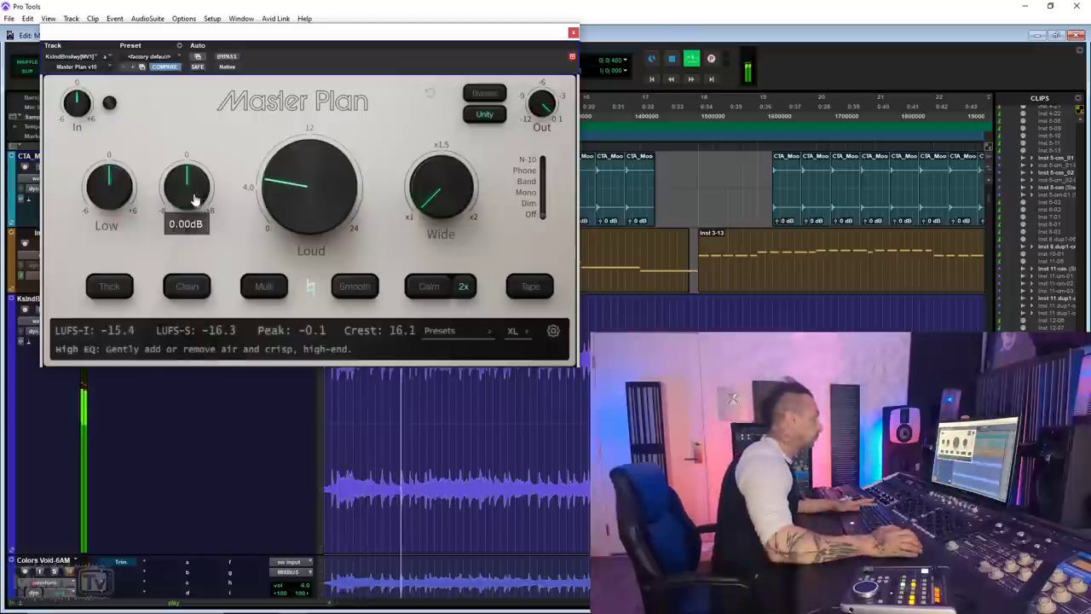
pyautogui.moveTo(197, 194); pyautogui.dragTo(195, 158)
pyautogui.click(426, 293)
pyautogui.moveTo(427, 313); pyautogui.dragTo(446, 317)
pyautogui.click(354, 286)
pyautogui.moveTo(266, 232)
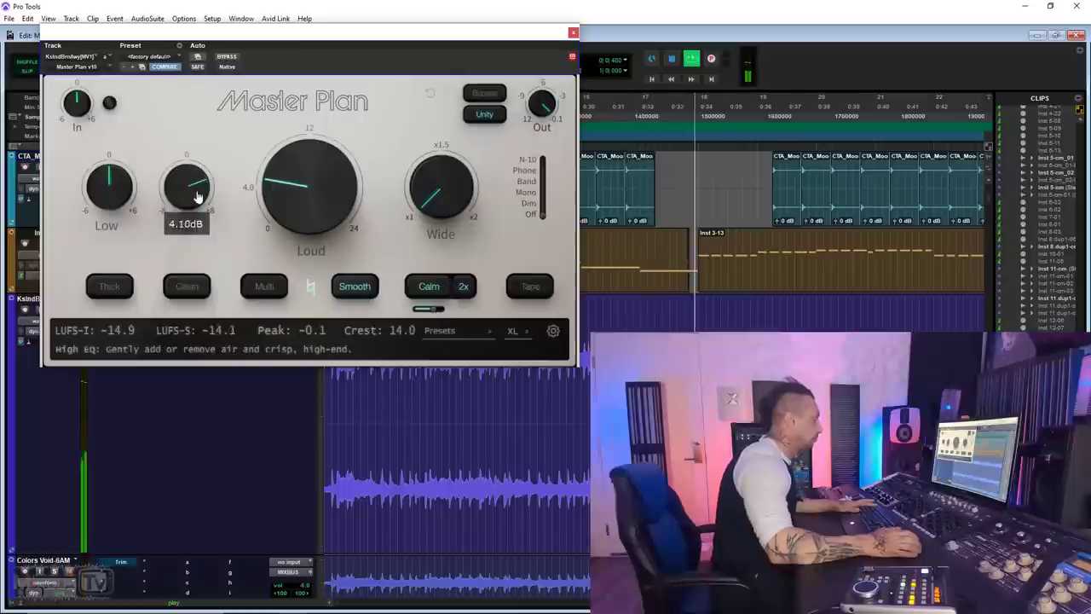
# Compare the bypassed and processed sound while reducing High to below 2.6 dB, and stop playback
pyautogui.click(227, 57)
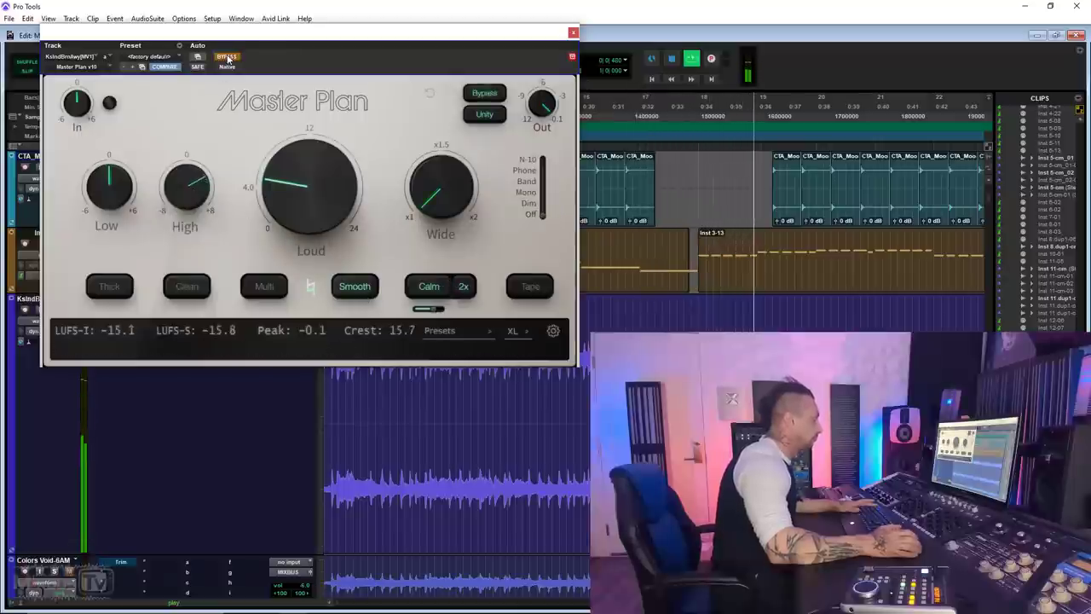
pyautogui.click(227, 57)
pyautogui.moveTo(195, 190)
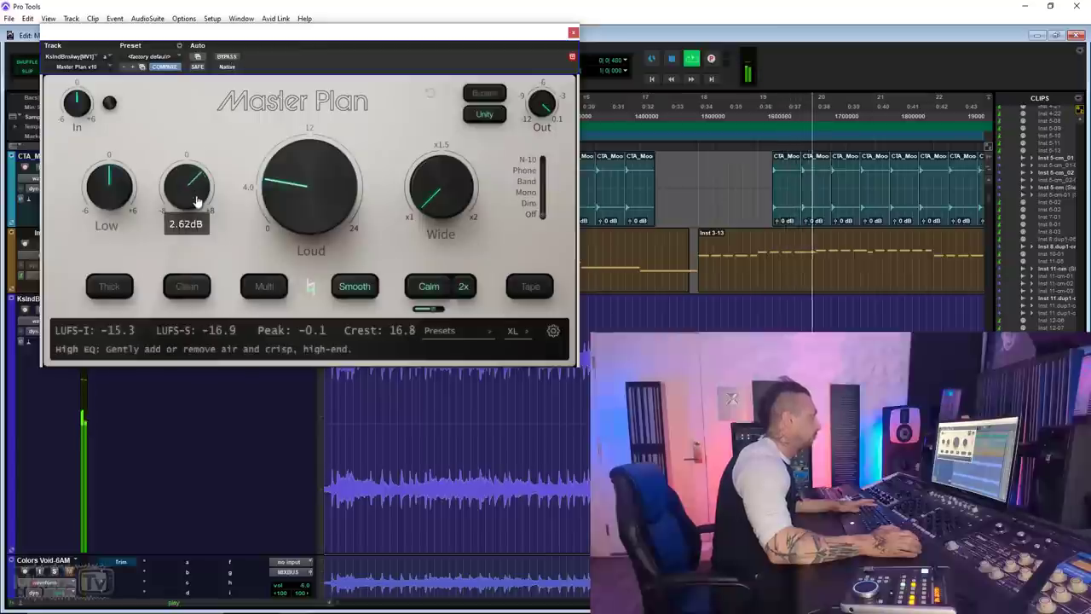
pyautogui.click(226, 57)
pyautogui.click(227, 57)
pyautogui.press('space')
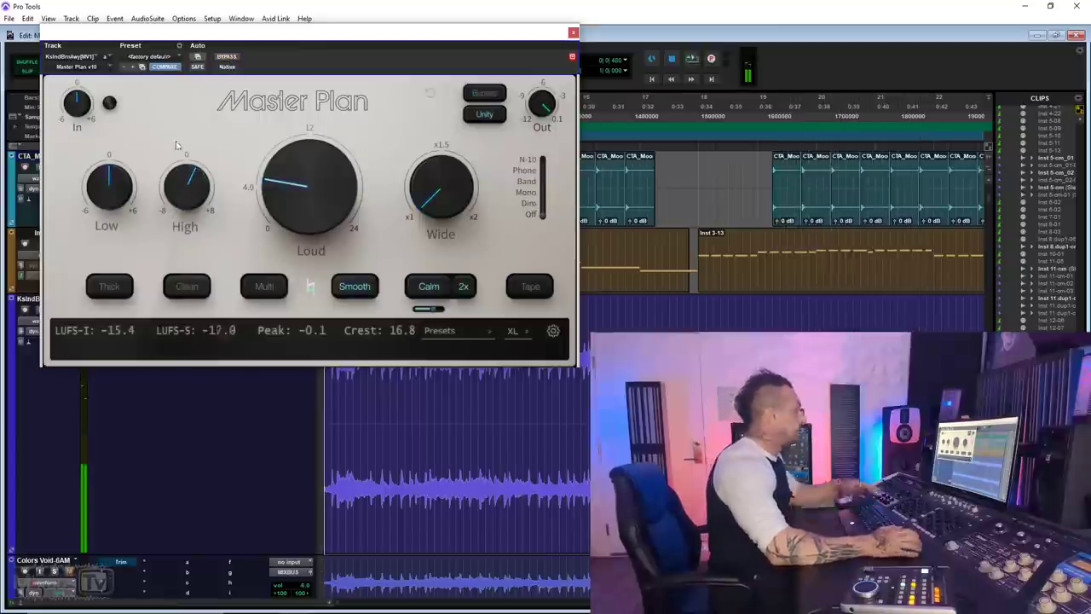
pyautogui.moveTo(197, 191)
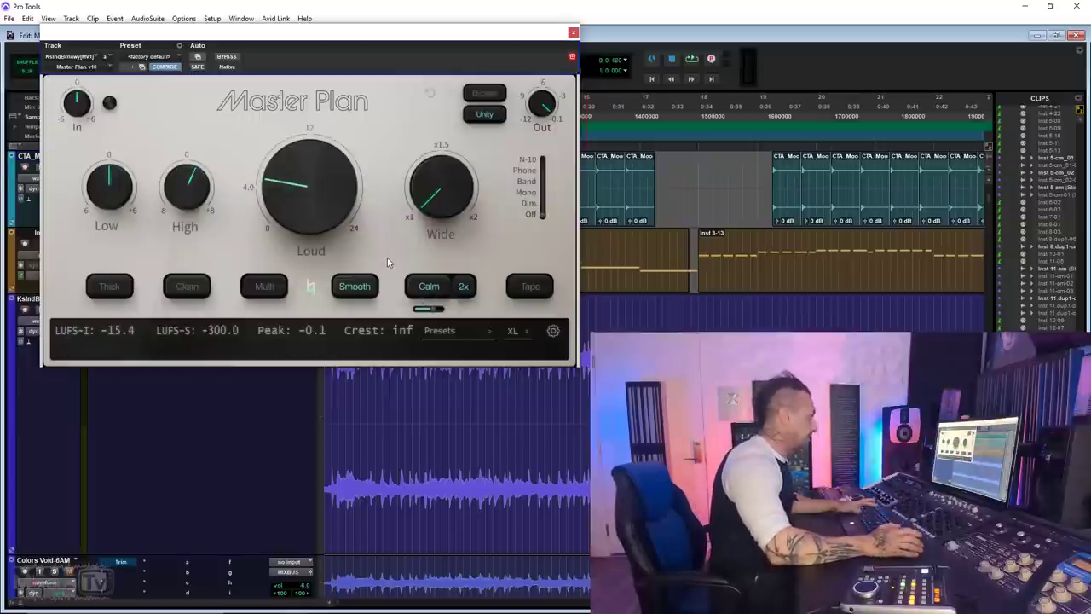
# Play the track, boost Low to about 3 dB, and compare it with the bypassed sound
pyautogui.press('space')
pyautogui.moveTo(106, 203)
pyautogui.mouseDown()
pyautogui.moveTo(104, 152)
pyautogui.moveTo(111, 196)
pyautogui.mouseUp()
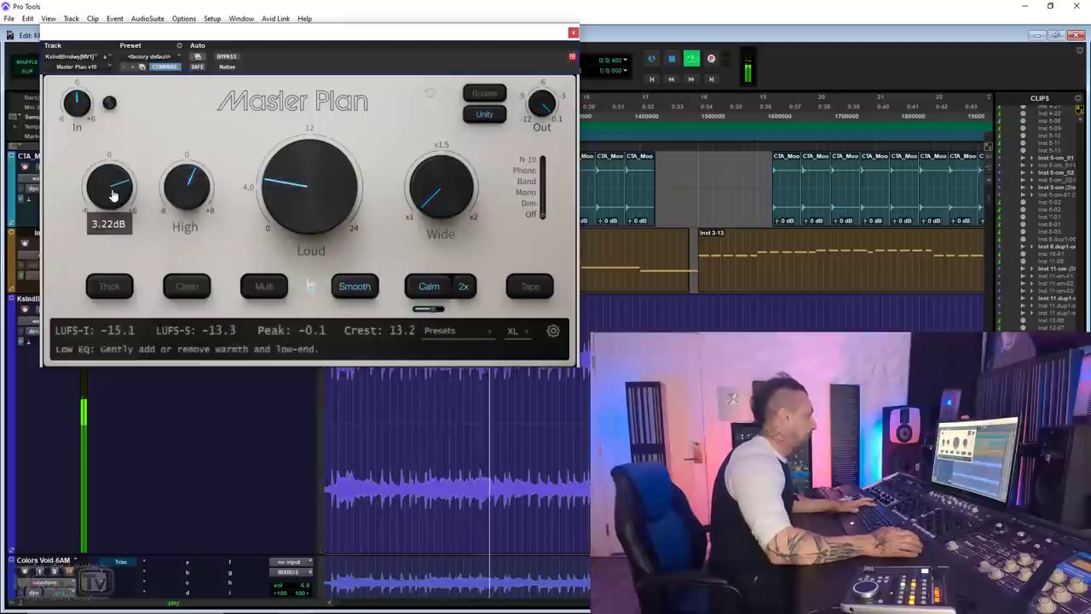
pyautogui.click(226, 57)
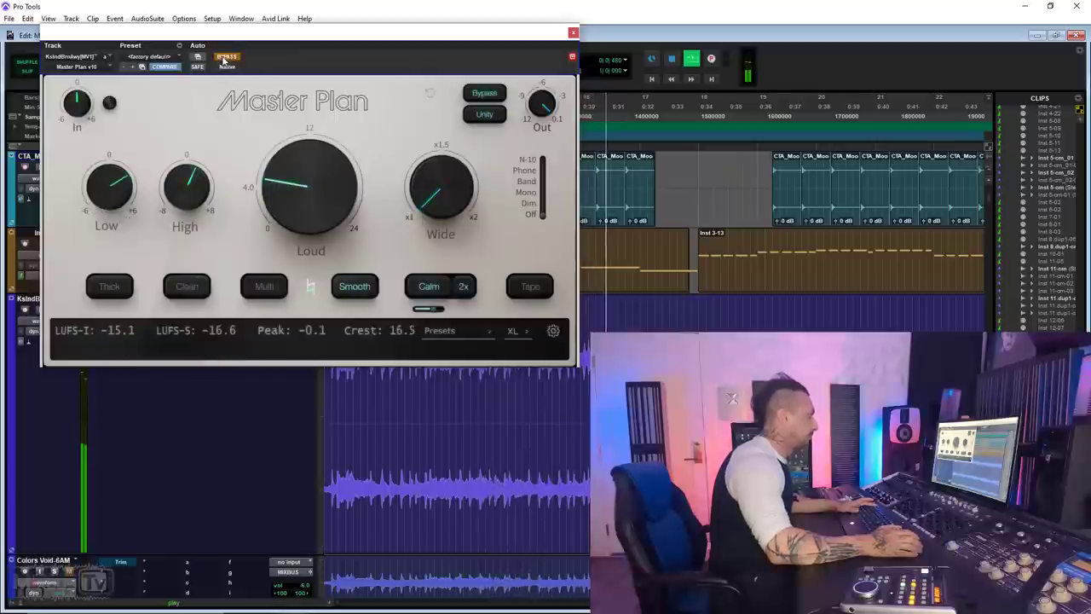
pyautogui.click(226, 57)
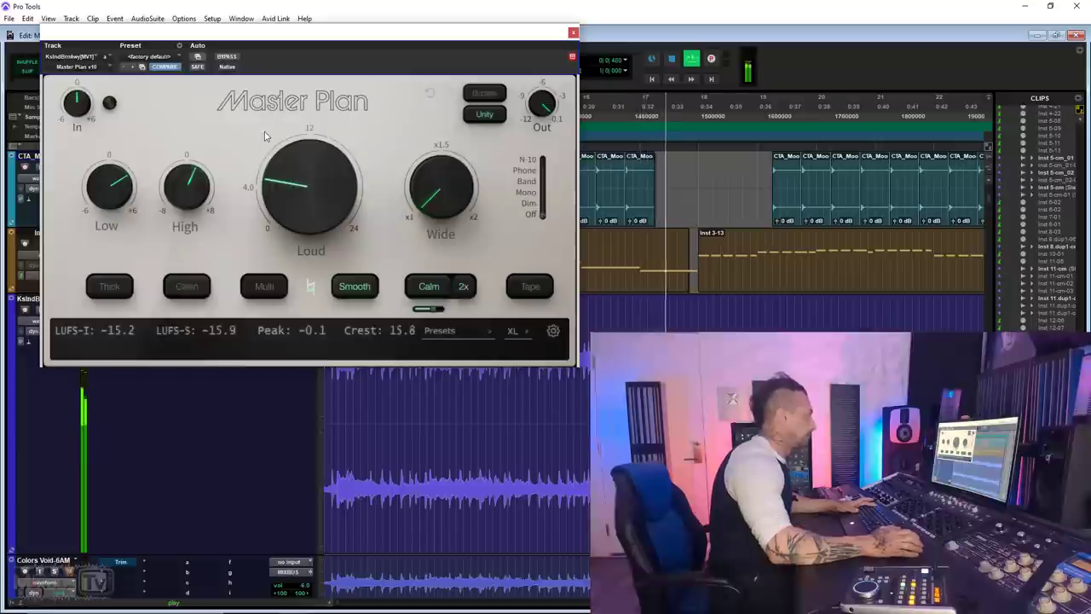
# Raise Wide to roughly halfway between x1 and x1.5, compare it with the bypassed sound, and stop playback
pyautogui.moveTo(440, 184); pyautogui.dragTo(429, 136)
pyautogui.click(226, 58)
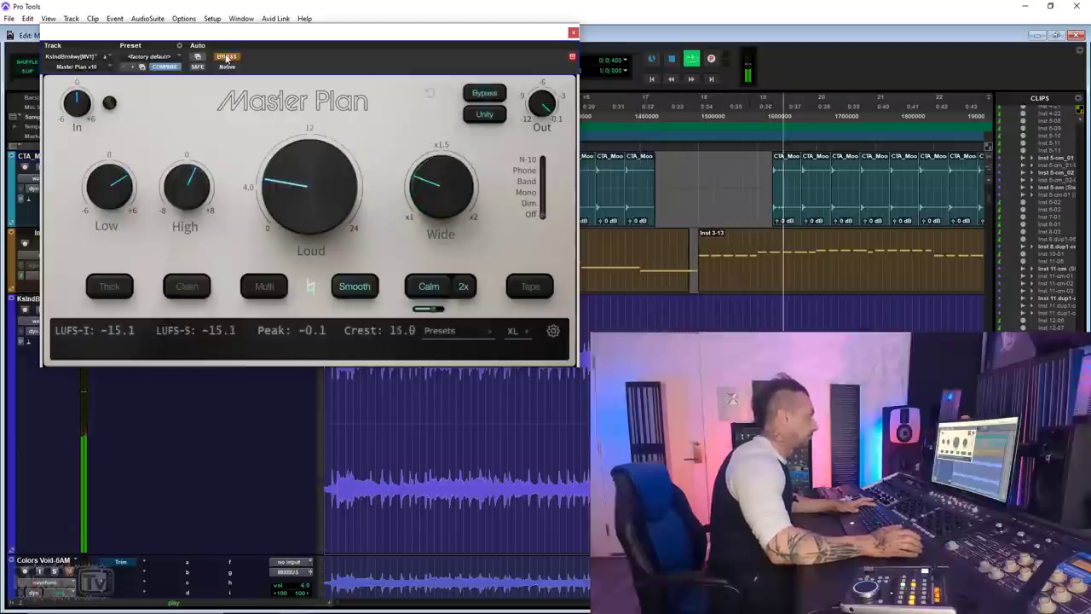
pyautogui.click(226, 57)
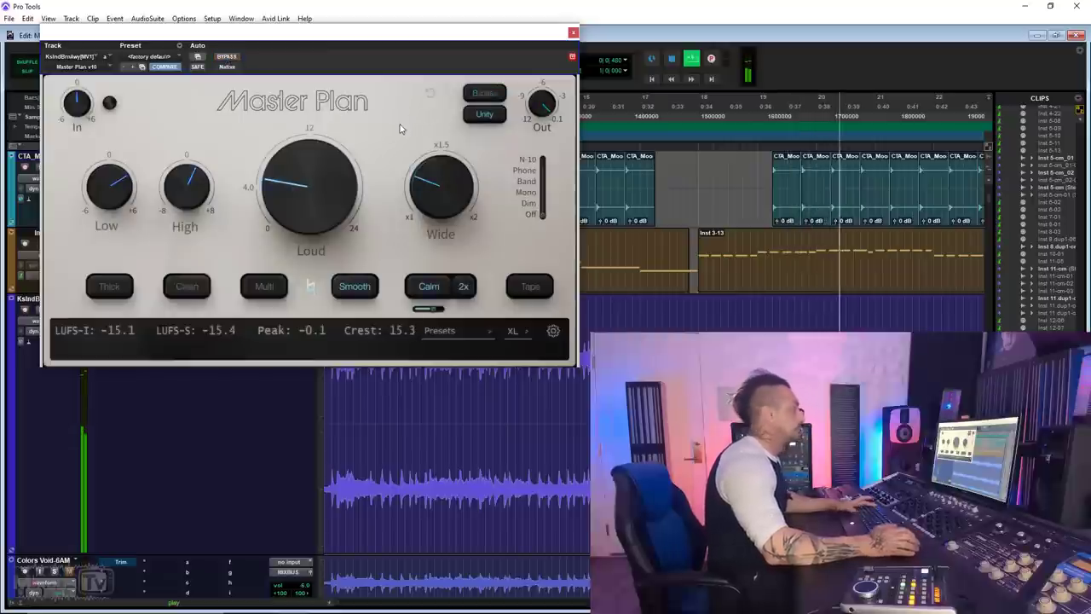
pyautogui.press('space')
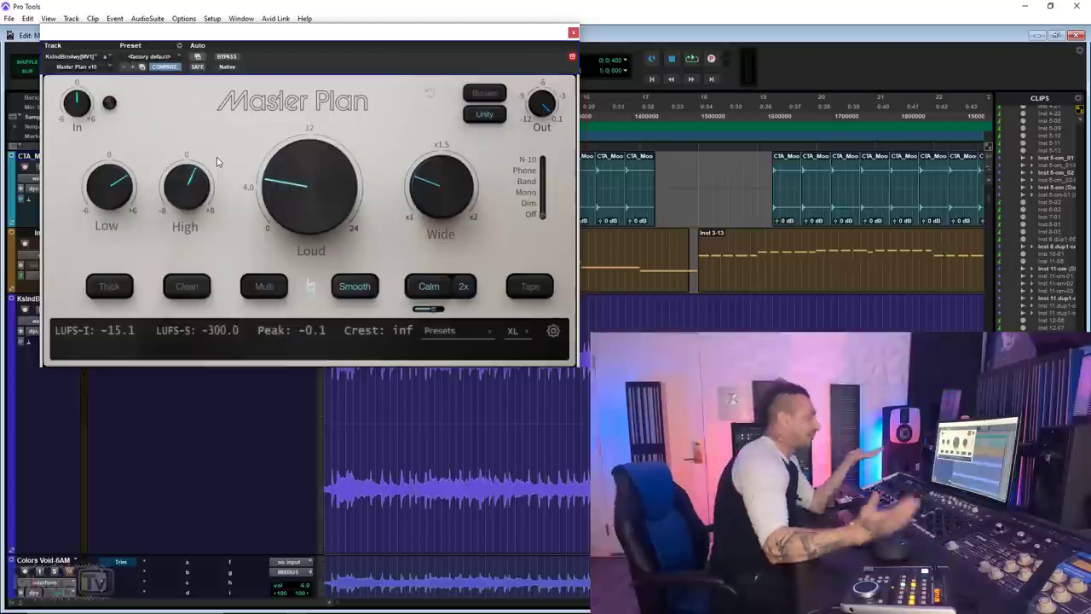
pyautogui.moveTo(118, 188)
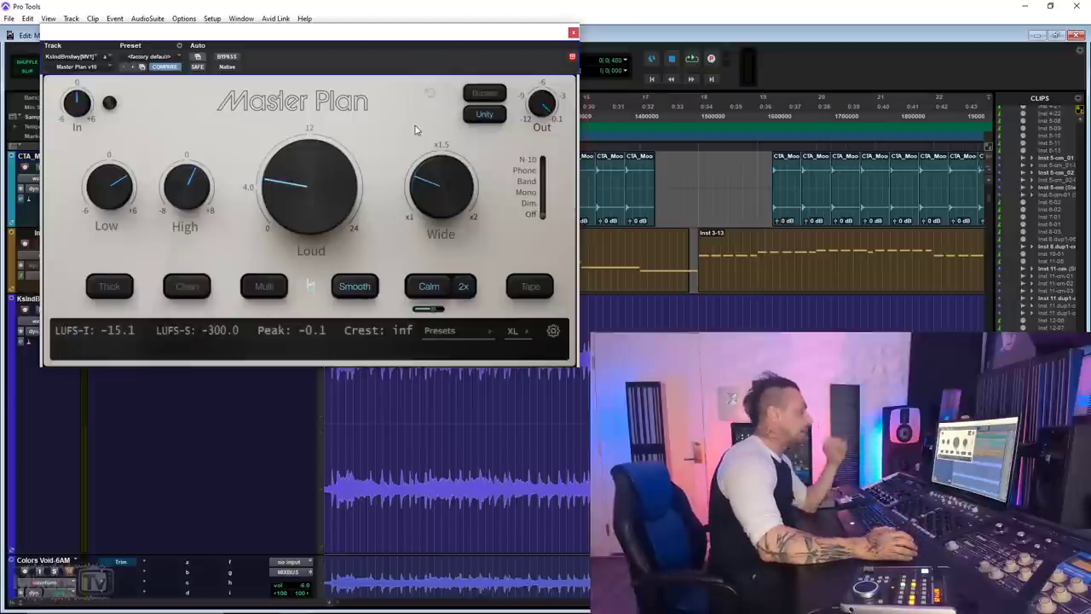
pyautogui.moveTo(467, 200)
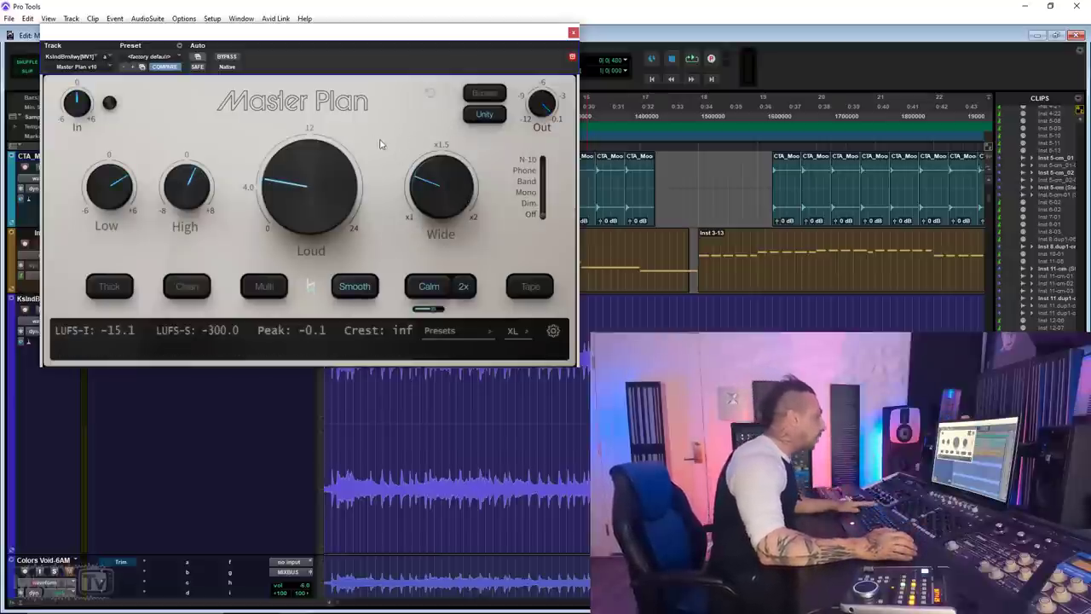
# Play the track from just after the short dip in the waveform and reset Low and High to 0 dB
pyautogui.press('r')
pyautogui.press('r')
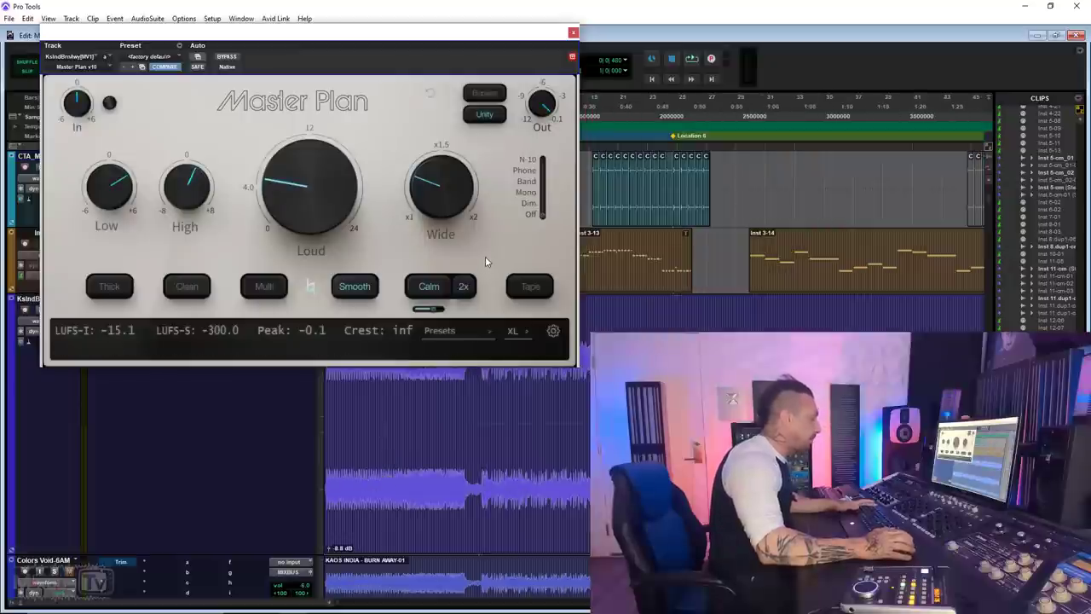
pyautogui.press('alt')
pyautogui.press('space')
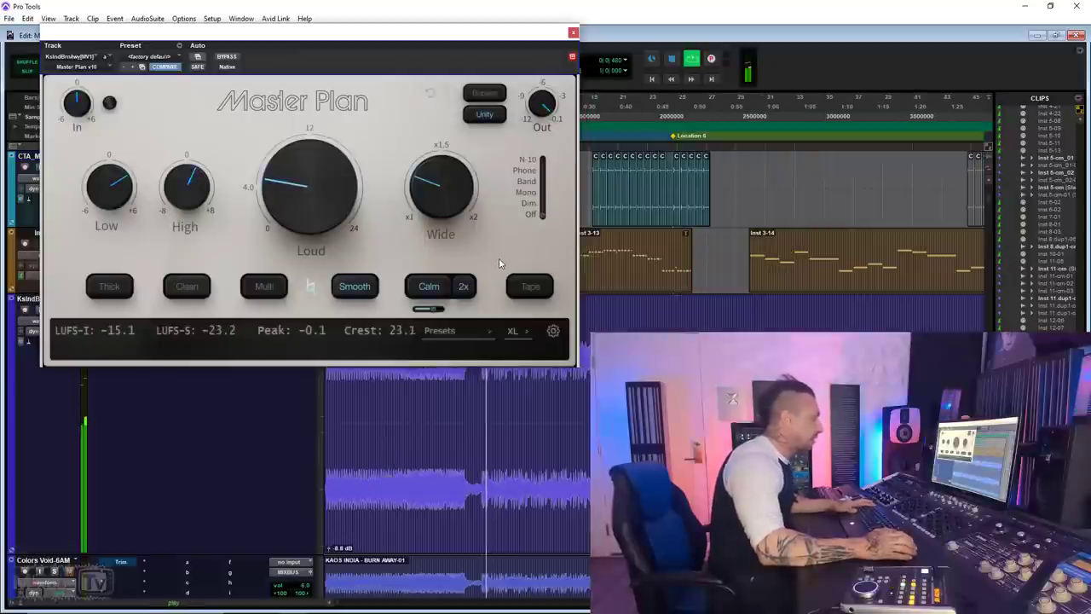
pyautogui.moveTo(205, 189)
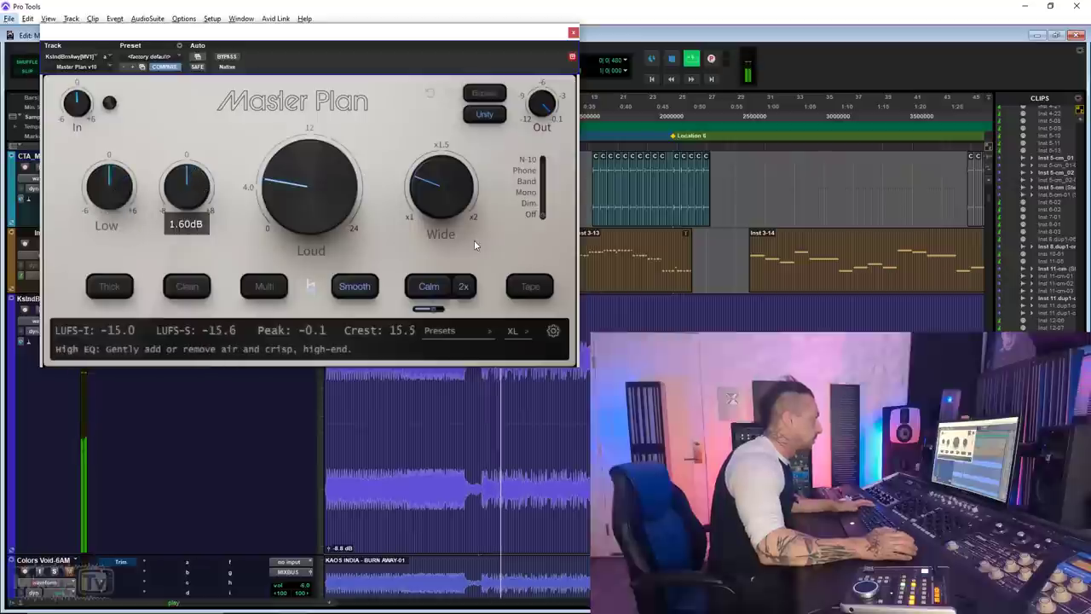
# Enable Tape, sweep its character towards tight bass, and toggle Tape off and on to compare
pyautogui.click(532, 287)
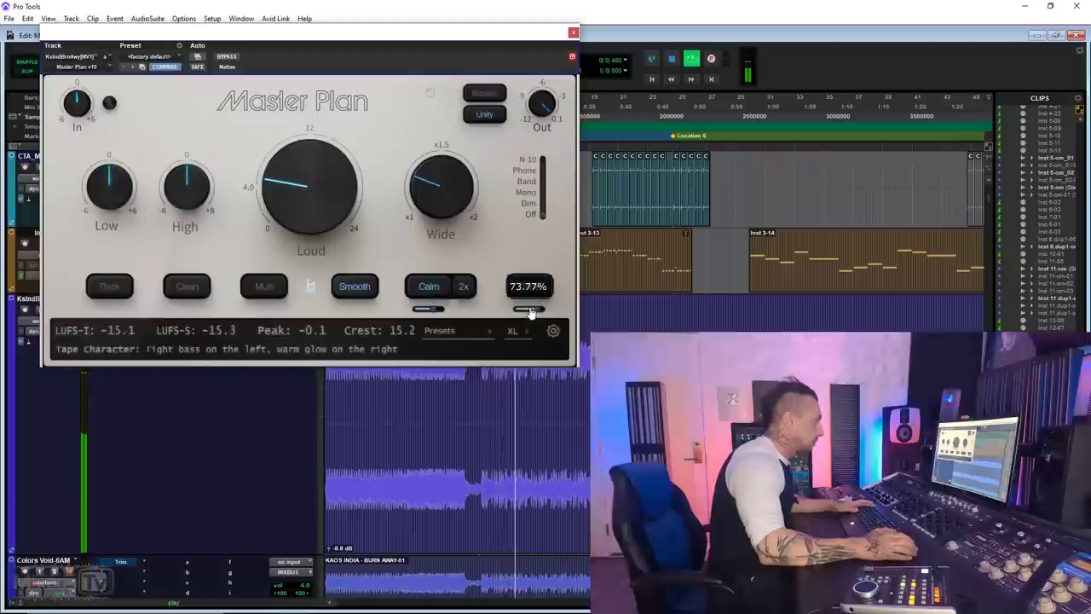
pyautogui.moveTo(530, 310); pyautogui.dragTo(507, 312)
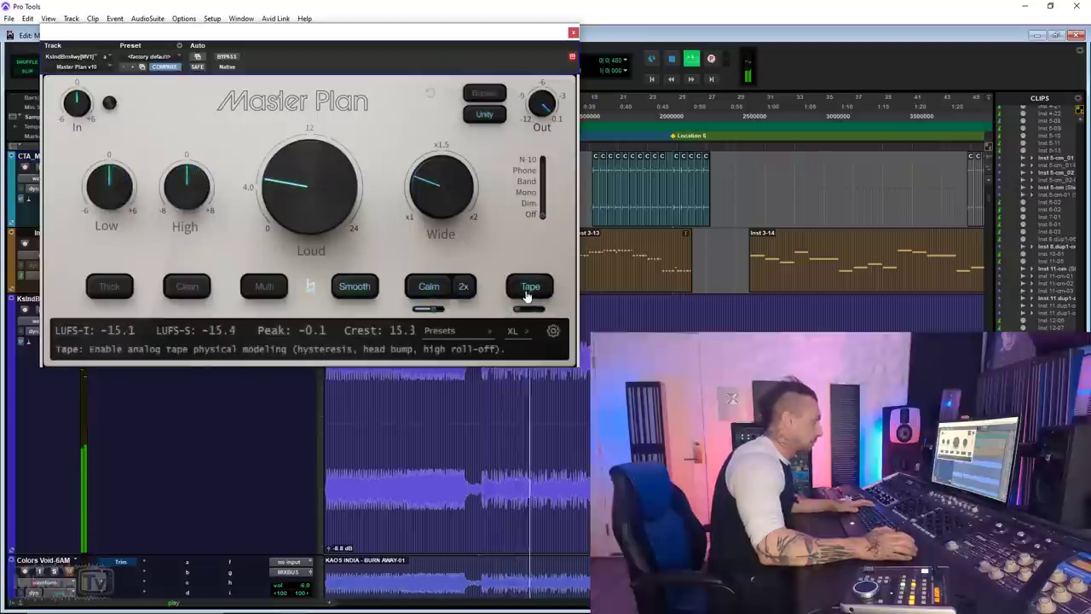
pyautogui.click(529, 295)
pyautogui.click(531, 295)
# Raise the Tape character towards warm glow, to about 72%, and disable Calm and Smooth
pyautogui.moveTo(520, 310); pyautogui.dragTo(542, 314)
pyautogui.click(429, 286)
pyautogui.click(355, 286)
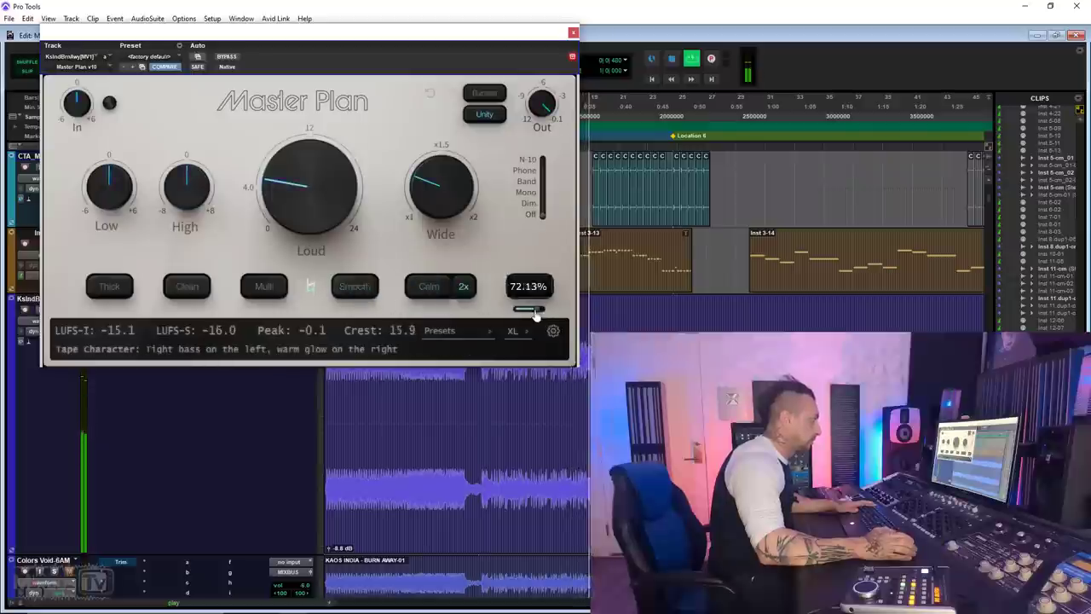
# Lower the Tape character to the tight-bass end, play the track, and toggle Tape on and off to compare
pyautogui.moveTo(524, 311)
pyautogui.mouseDown()
pyautogui.moveTo(456, 320)
pyautogui.moveTo(530, 315)
pyautogui.mouseUp()
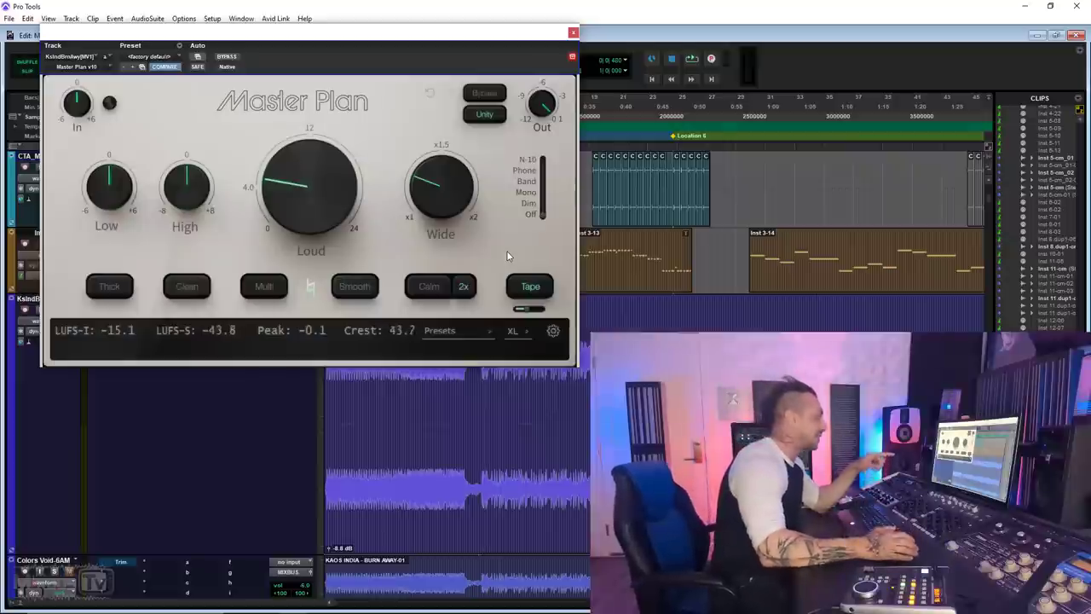
pyautogui.moveTo(525, 312)
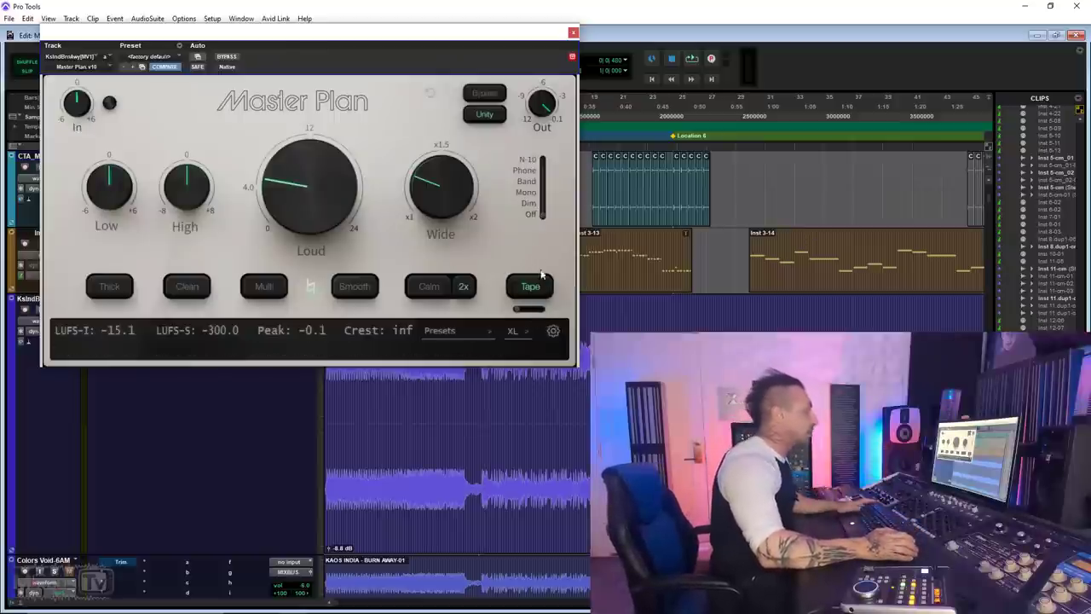
pyautogui.press('space')
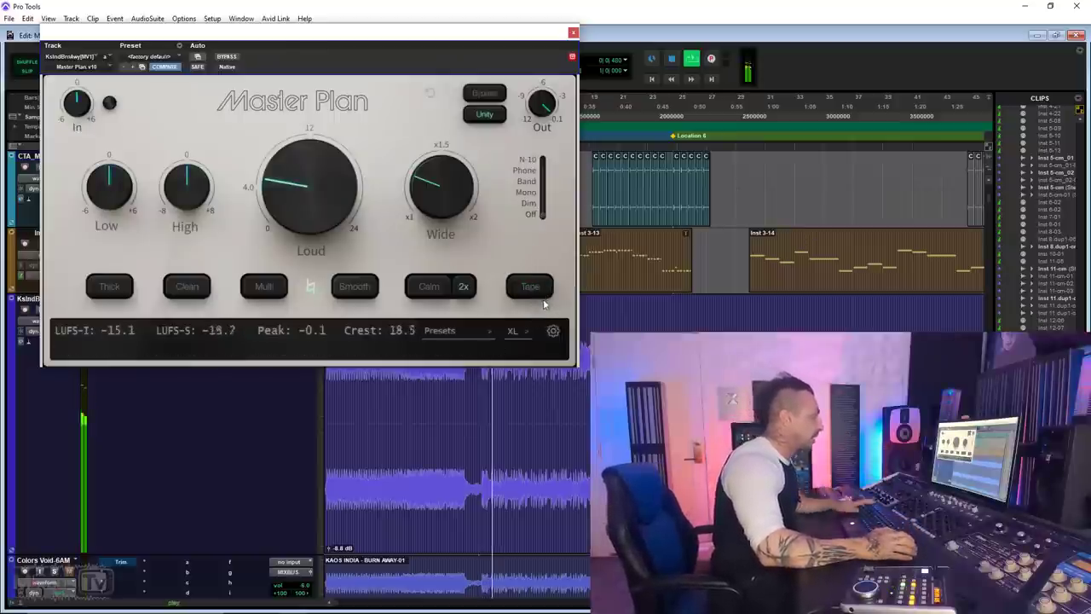
pyautogui.click(533, 291)
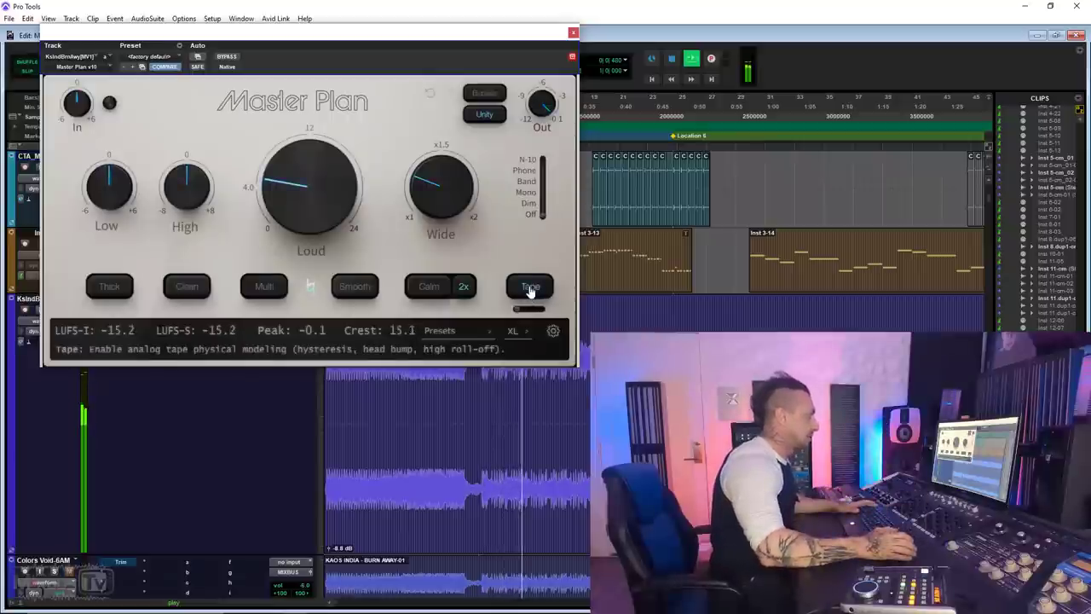
pyautogui.click(529, 288)
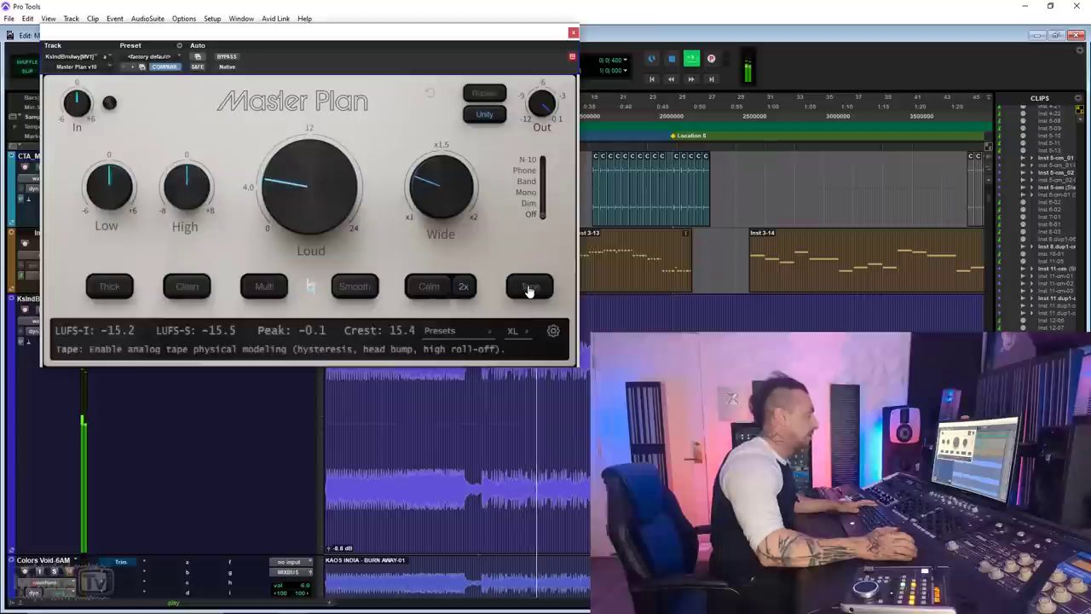
pyautogui.click(529, 288)
# Raise the Tape character, boost Low to about 1.39 dB and High slightly, enable Calm without 2x, and compare with the bypassed sound
pyautogui.moveTo(518, 310); pyautogui.dragTo(538, 315)
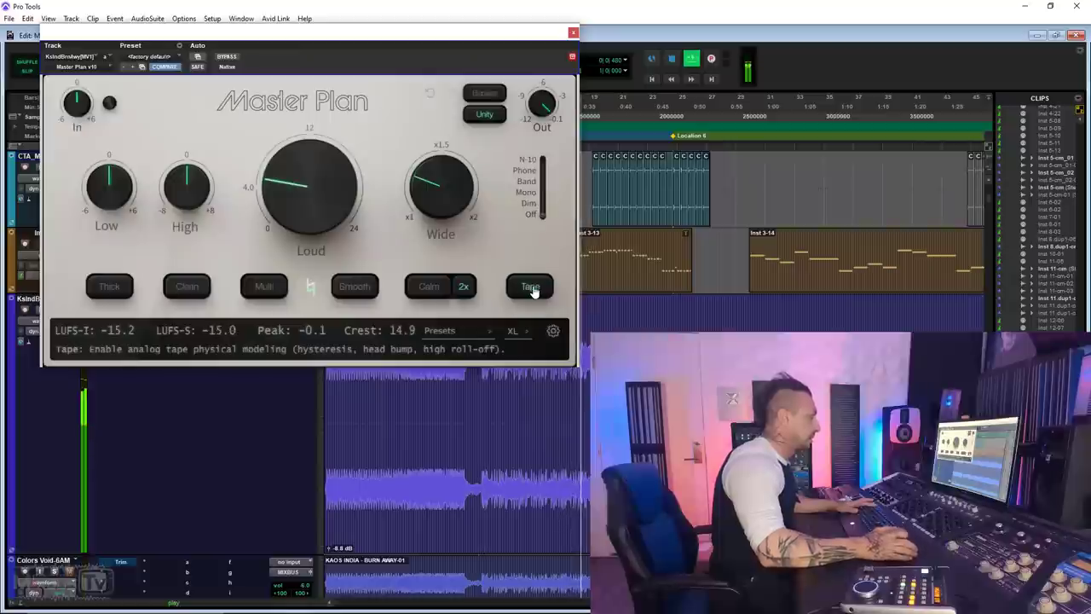
pyautogui.moveTo(120, 201); pyautogui.dragTo(122, 178)
pyautogui.moveTo(189, 204); pyautogui.dragTo(190, 185)
pyautogui.click(419, 290)
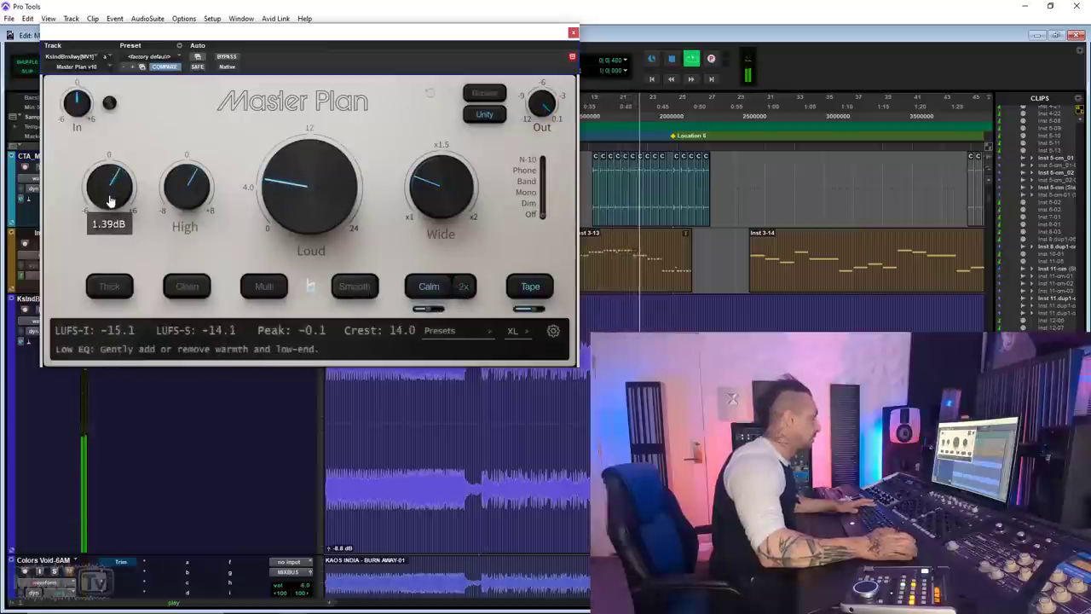
pyautogui.click(226, 56)
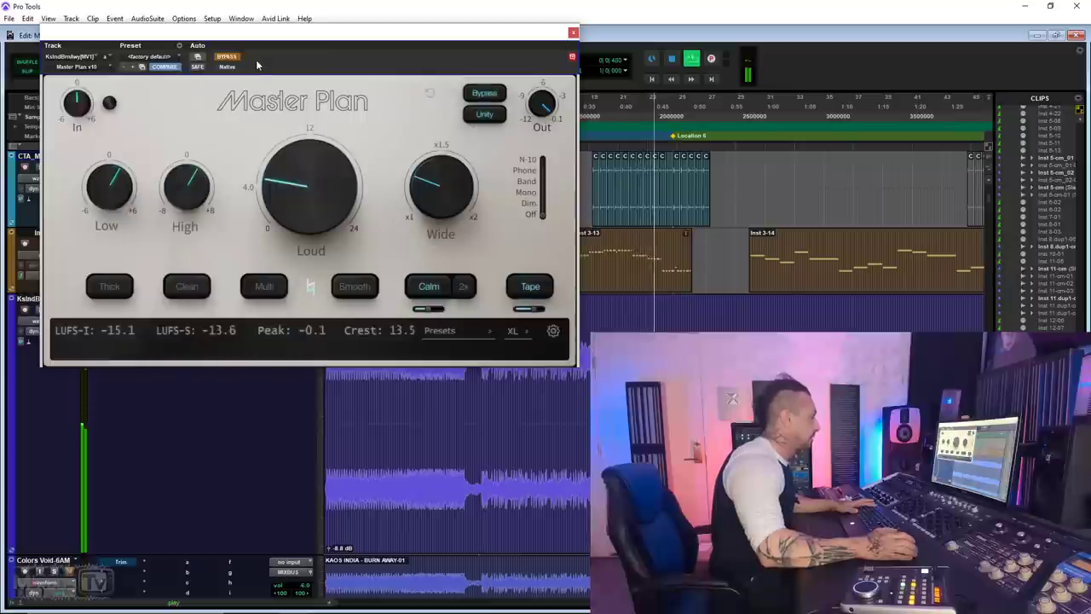
pyautogui.click(227, 56)
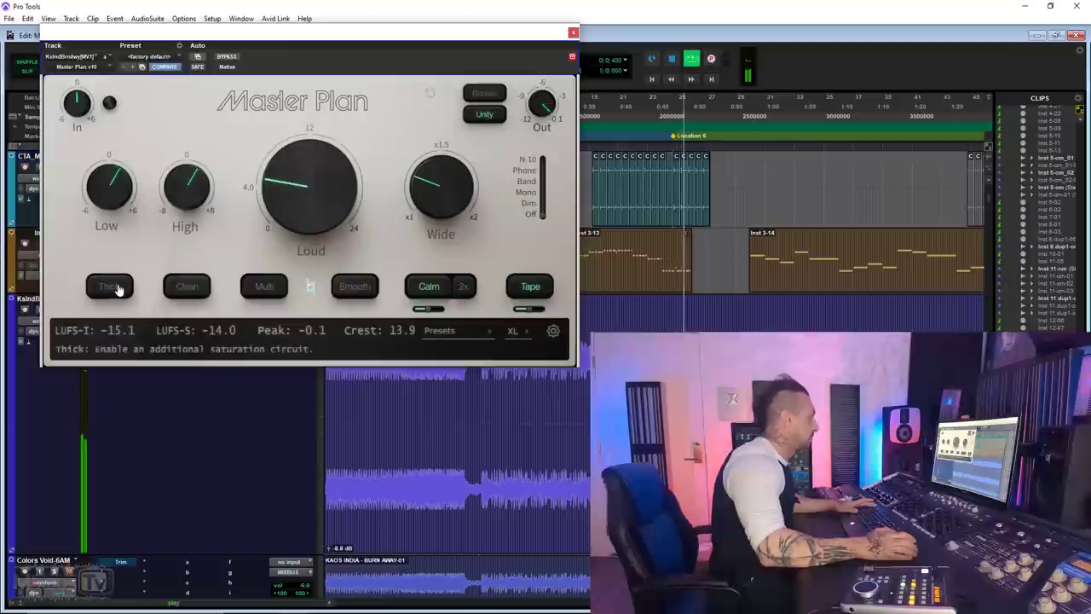
# Enable Thick at about 29.51% mix, reduce the mix further, and compare each setting with the bypassed sound
pyautogui.moveTo(103, 311); pyautogui.dragTo(119, 315)
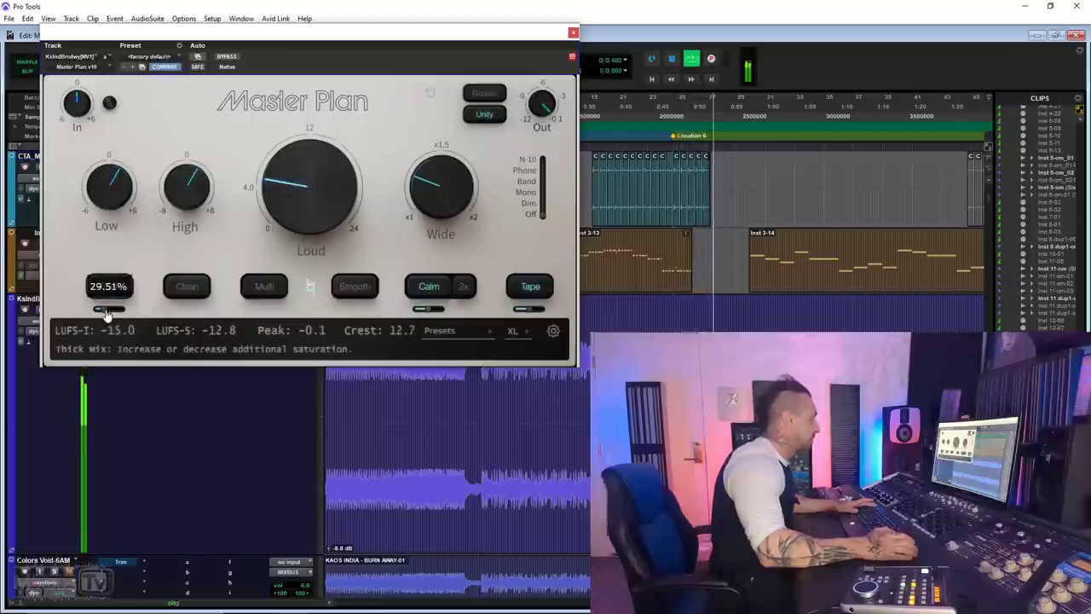
pyautogui.click(227, 57)
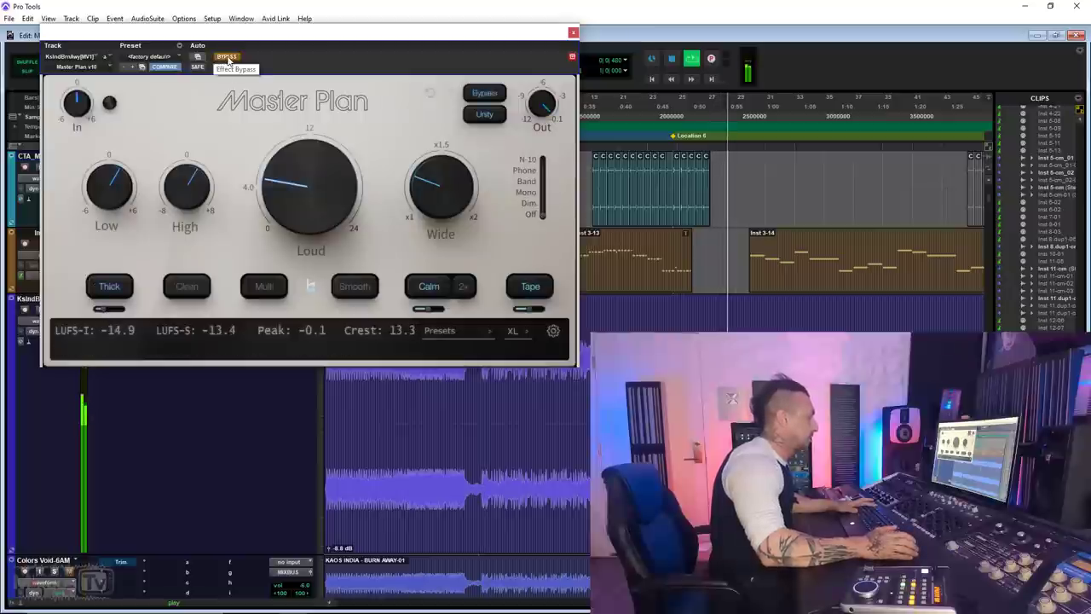
pyautogui.click(226, 57)
pyautogui.moveTo(108, 312); pyautogui.dragTo(100, 313)
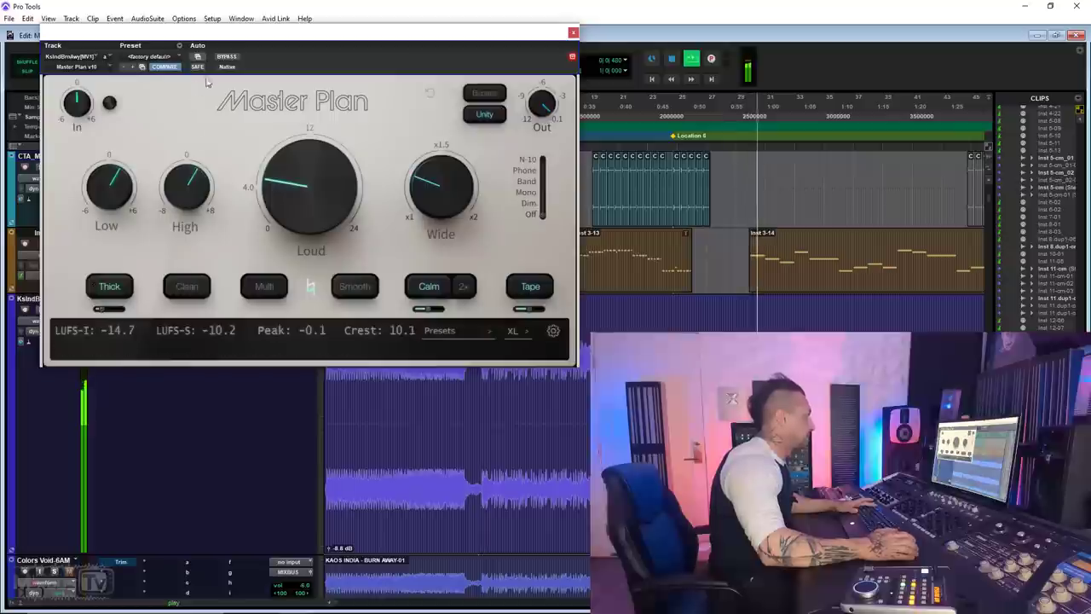
pyautogui.click(227, 57)
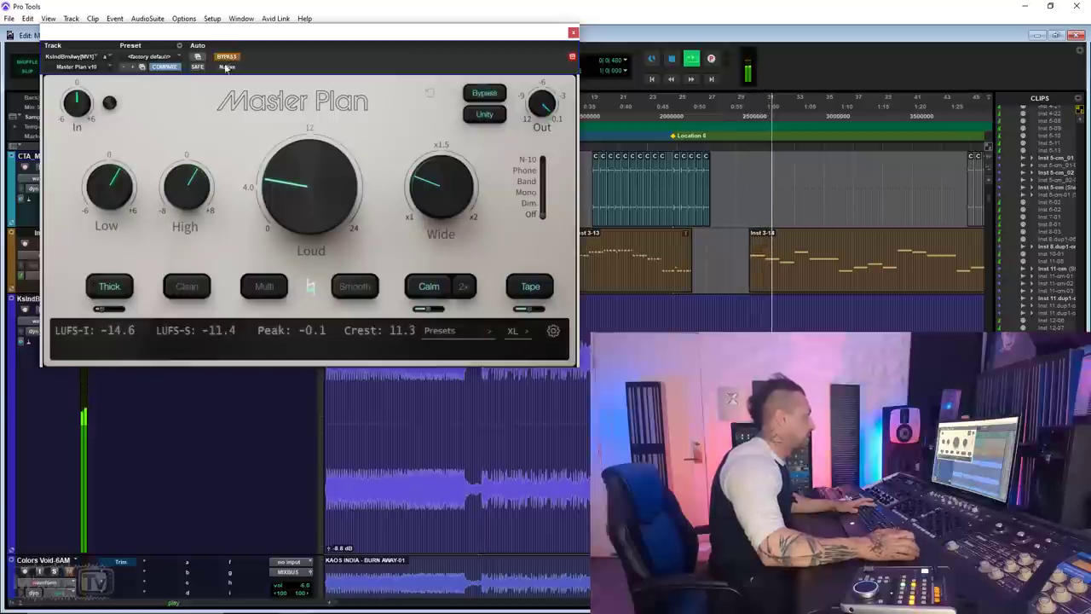
pyautogui.click(228, 57)
# Enable Clean at a high amount, compare it with the bypassed sound, and stop playback
pyautogui.click(195, 290)
pyautogui.moveTo(179, 311); pyautogui.dragTo(210, 317)
pyautogui.click(228, 58)
pyautogui.click(233, 58)
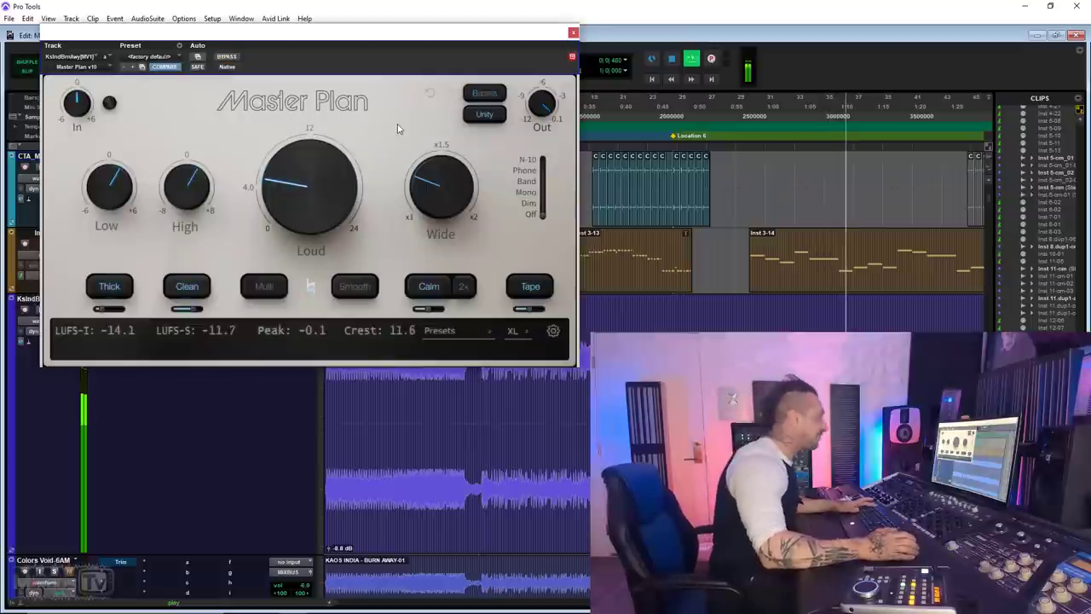
pyautogui.press('space')
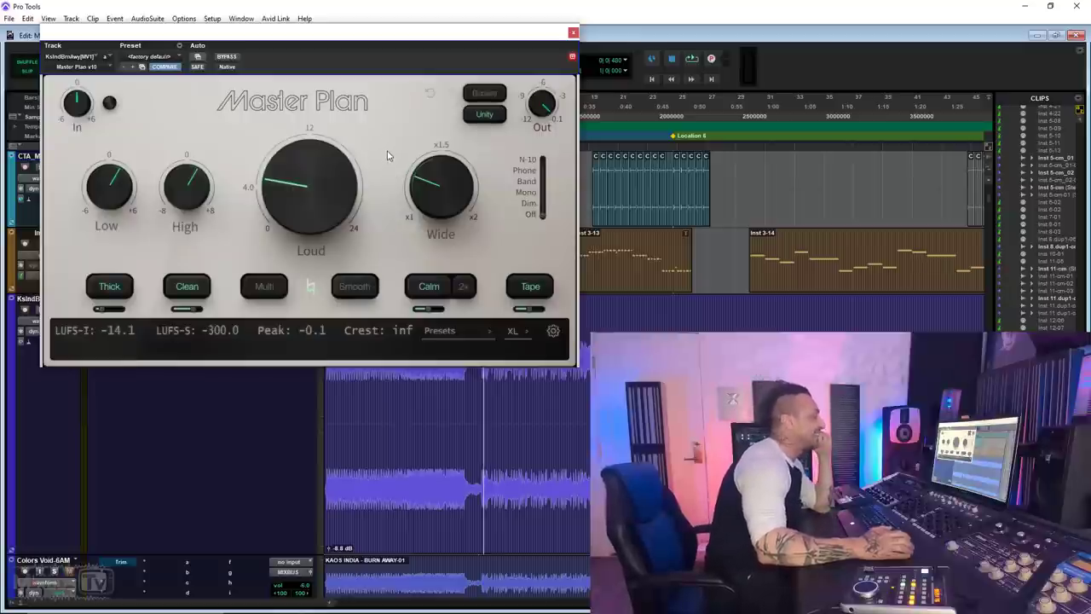
# Disable Tape and audition the playing track through the monitoring modes from Dim to N-10, returning to Off
pyautogui.moveTo(415, 197)
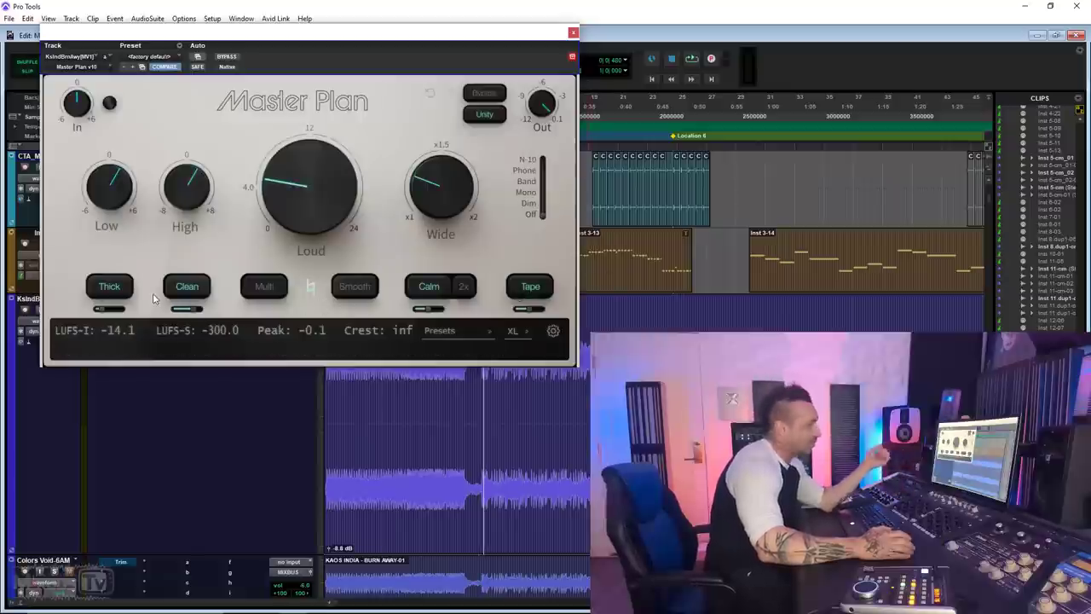
pyautogui.moveTo(98, 311)
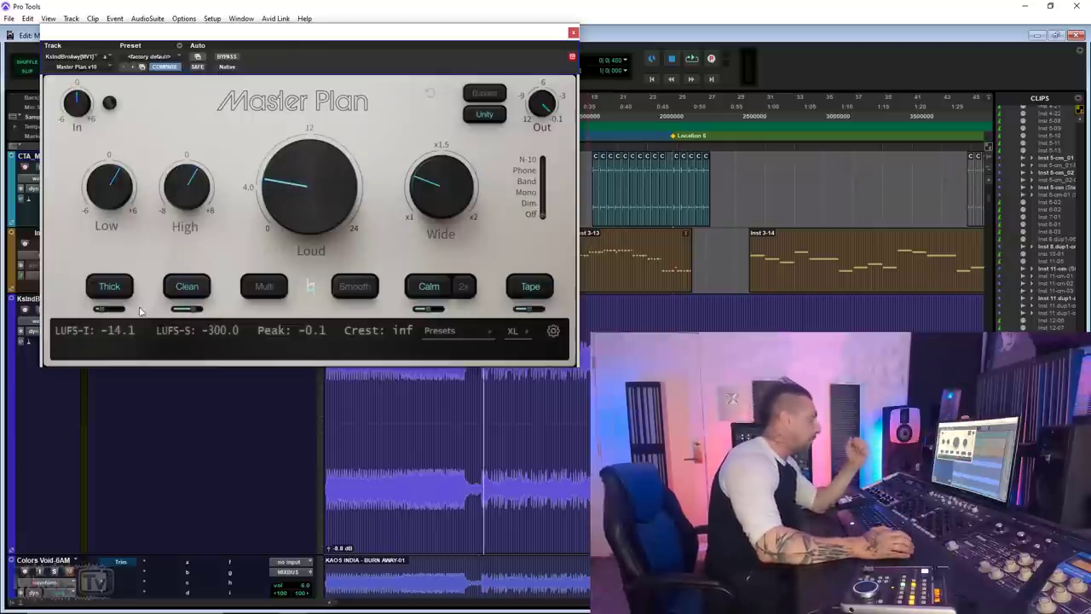
pyautogui.click(531, 286)
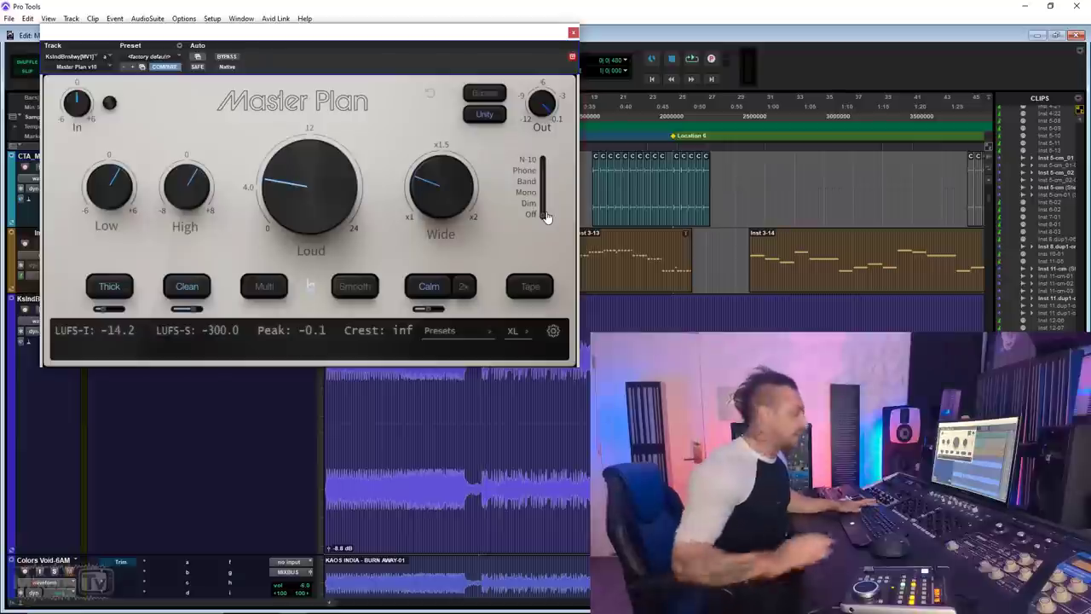
pyautogui.press('space')
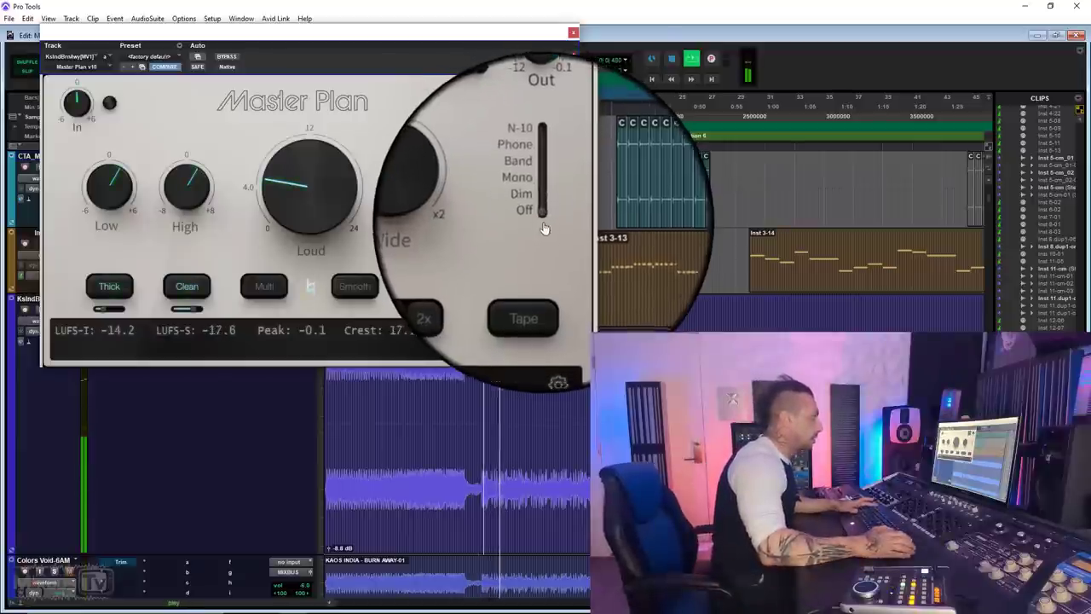
pyautogui.moveTo(543, 205); pyautogui.dragTo(544, 163)
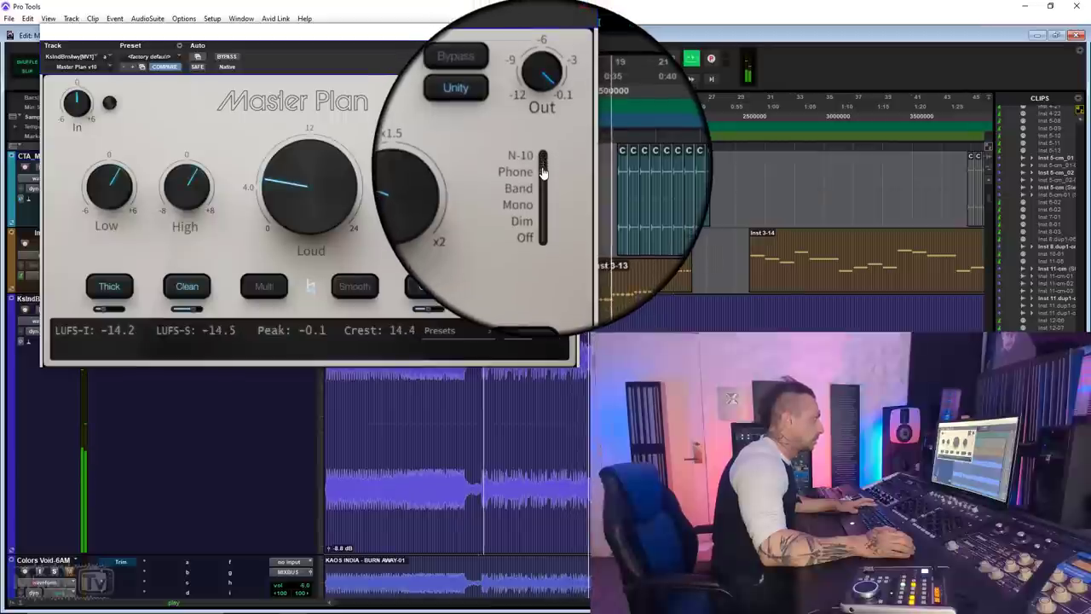
pyautogui.moveTo(542, 171); pyautogui.dragTo(543, 227)
pyautogui.press('space')
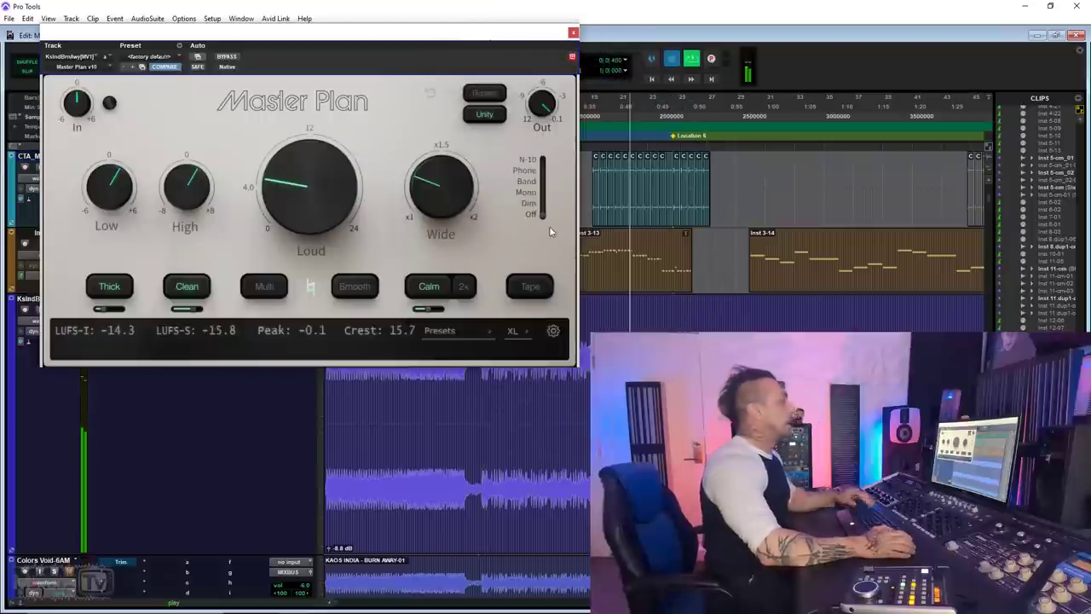
# Play the Fairytales Mix clip and boost Low and High slightly above 0 dB
pyautogui.press('space')
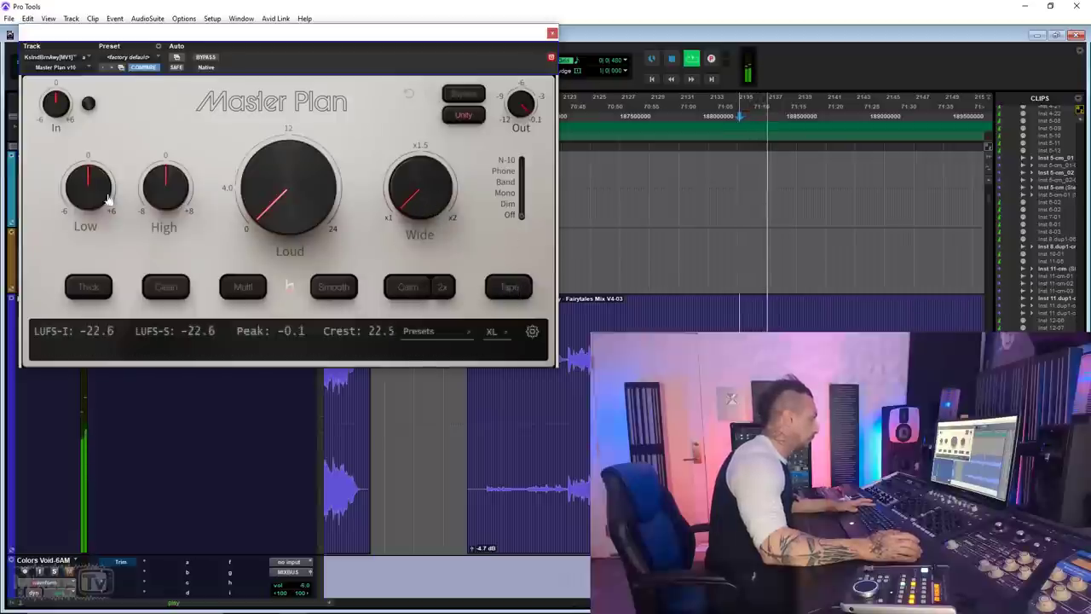
pyautogui.moveTo(96, 198); pyautogui.dragTo(96, 191)
pyautogui.moveTo(170, 198); pyautogui.dragTo(171, 193)
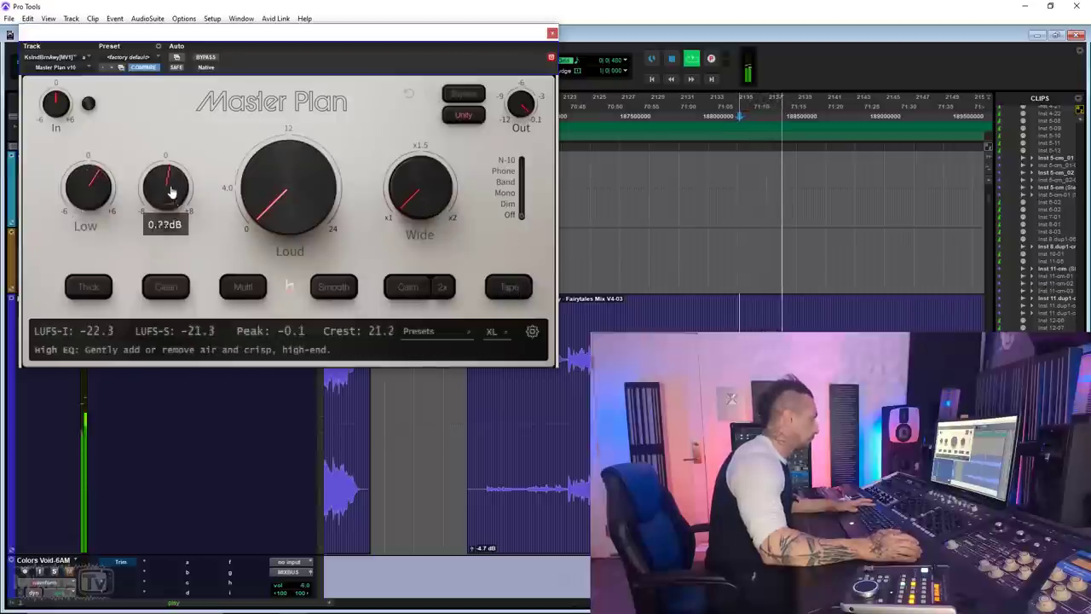
# Enable Clean at a low amount, try Thick and turn it off, and enable Tape with its character below 50%
pyautogui.moveTo(167, 308)
pyautogui.mouseDown()
pyautogui.moveTo(149, 320)
pyautogui.moveTo(161, 309)
pyautogui.mouseUp()
pyautogui.click(88, 288)
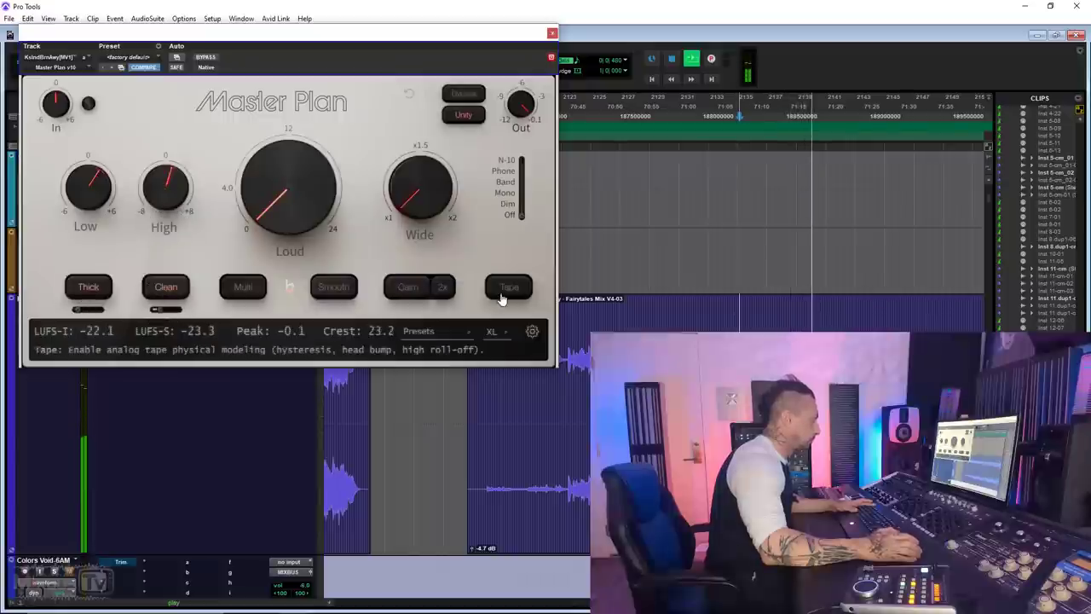
pyautogui.click(502, 295)
pyautogui.click(91, 290)
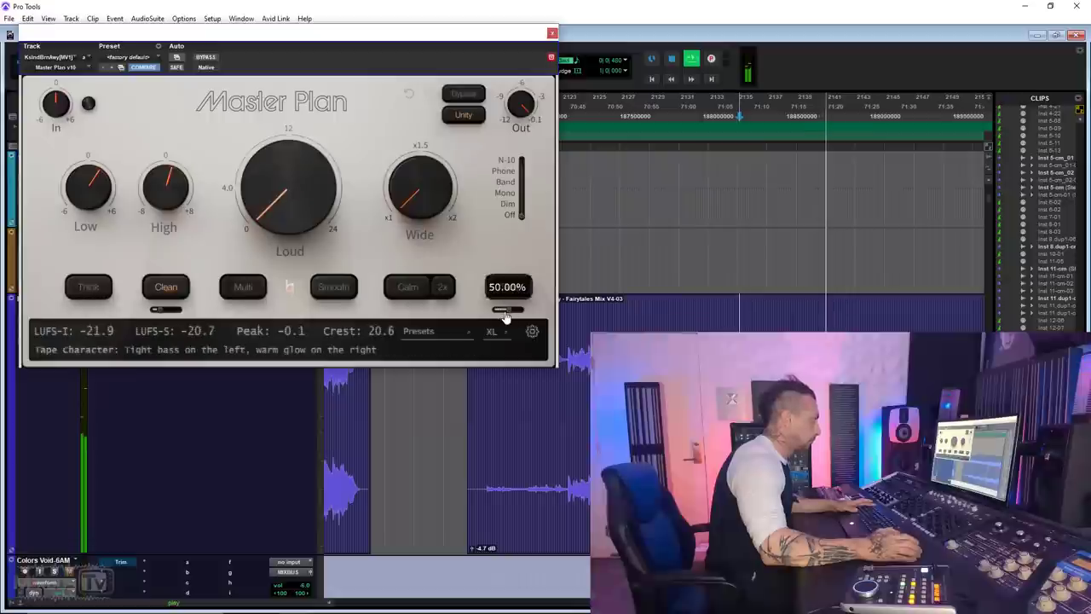
pyautogui.moveTo(505, 316); pyautogui.dragTo(498, 320)
# Raise Wide to roughly halfway between x1 and x1.5 and Loud slightly, then enable Smooth and compare with the bypassed sound
pyautogui.moveTo(419, 192); pyautogui.dragTo(417, 178)
pyautogui.moveTo(300, 209); pyautogui.dragTo(309, 202)
pyautogui.click(205, 56)
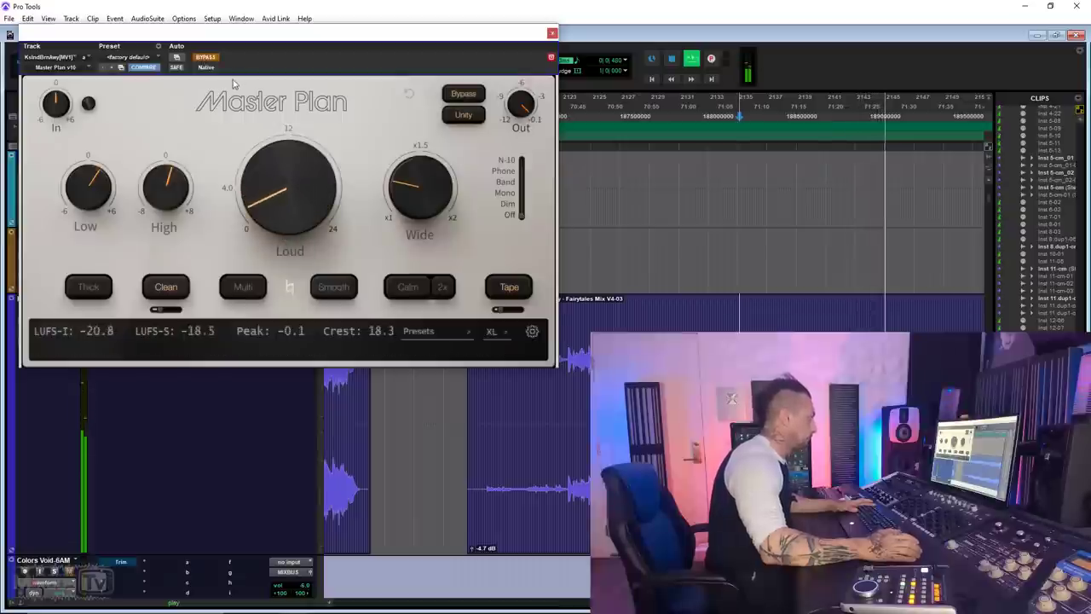
pyautogui.click(338, 293)
pyautogui.click(205, 57)
# Enable Calm with 2x at about 27.05% and compare it with the bypassed sound
pyautogui.click(408, 288)
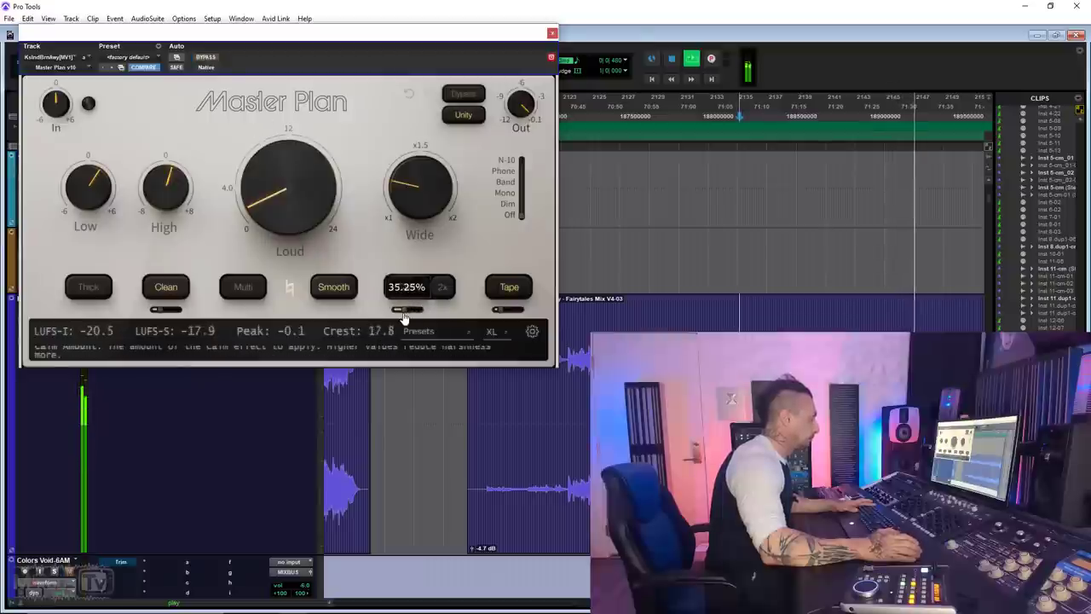
pyautogui.click(441, 290)
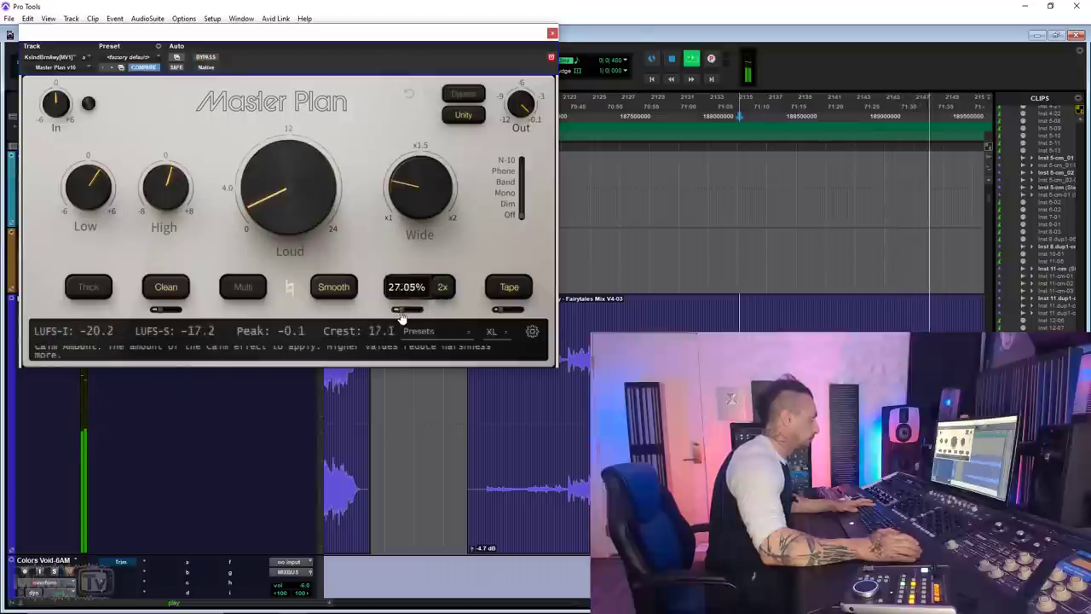
pyautogui.click(207, 58)
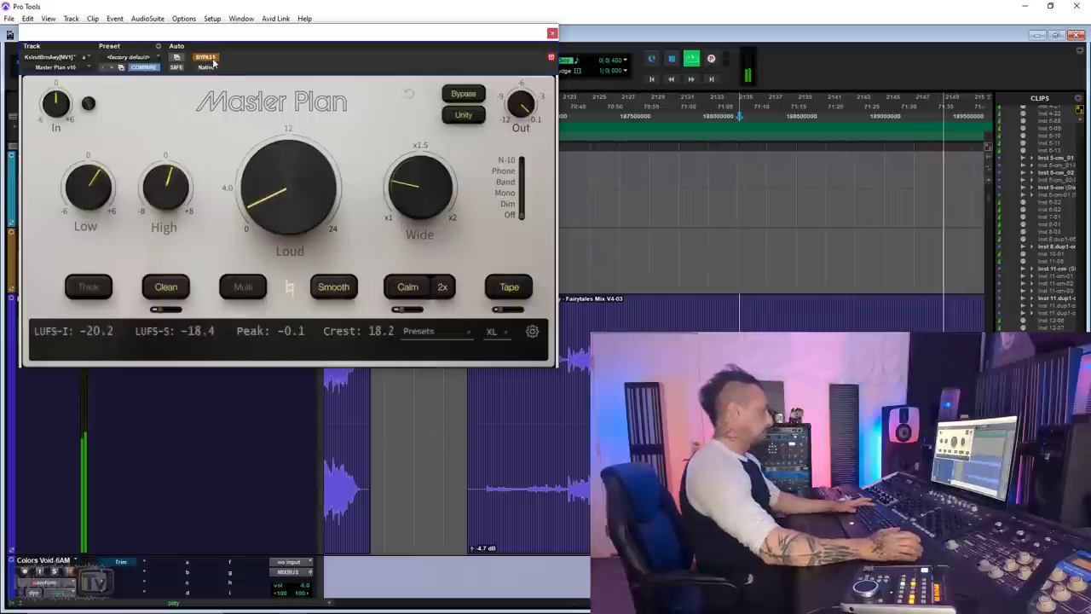
pyautogui.click(207, 58)
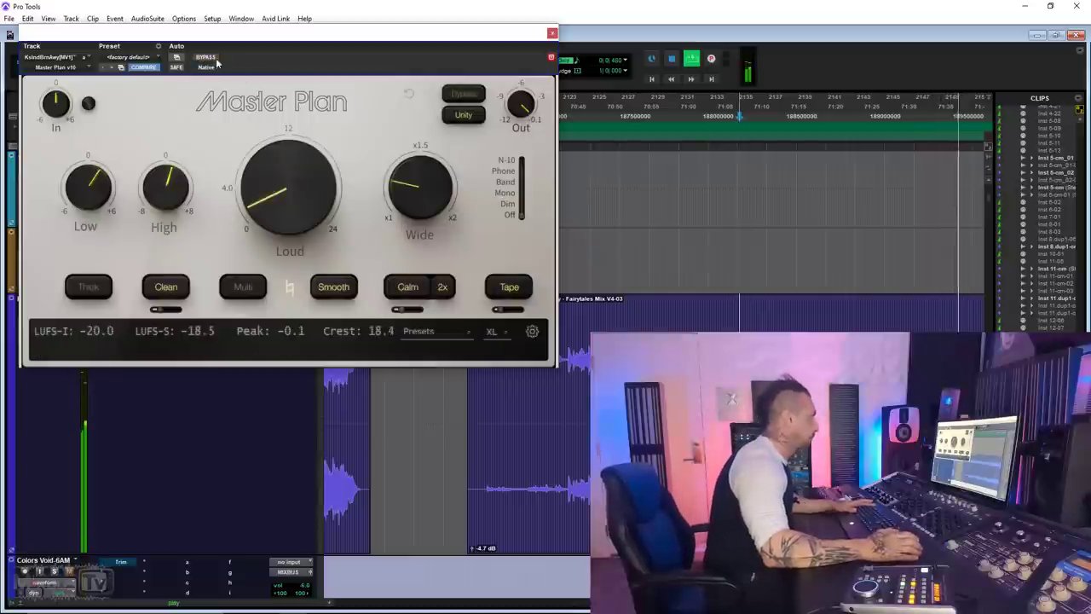
# Reduce Wide slightly and compare the clip's processed and bypassed sound into its louder section
pyautogui.click(213, 59)
pyautogui.moveTo(415, 198)
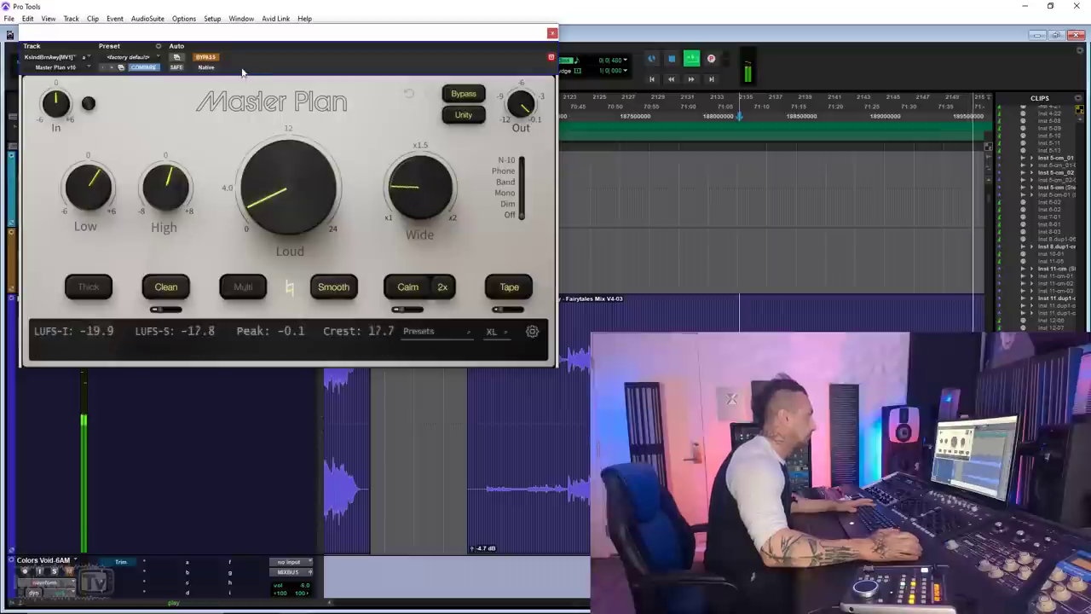
pyautogui.click(213, 59)
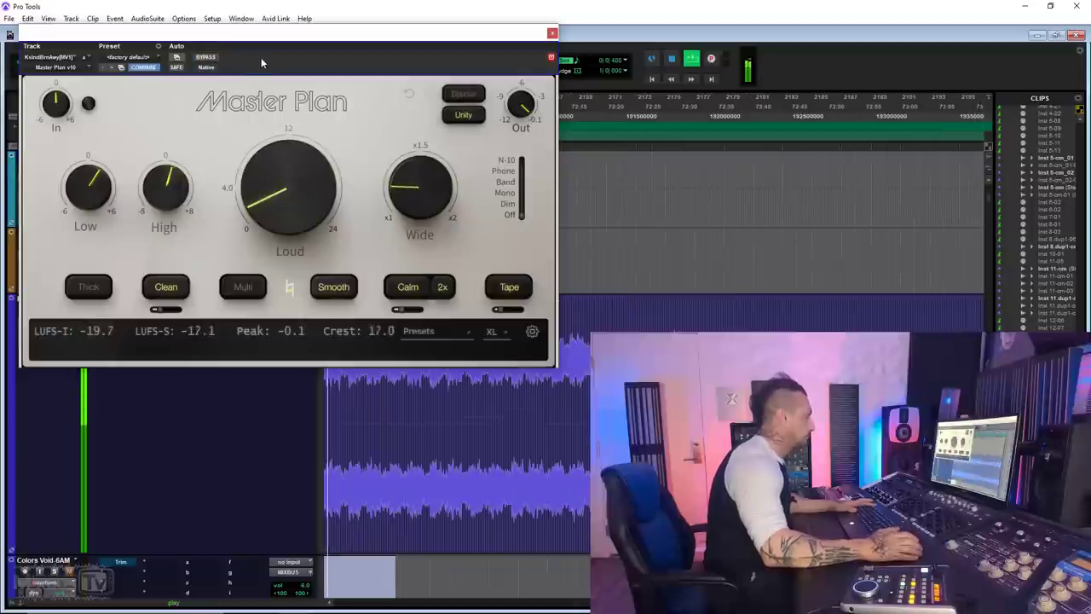
# Fine-tune Loud on the louder section, bypass the plug-in to compare, and disable Tape
pyautogui.moveTo(299, 201); pyautogui.dragTo(298, 204)
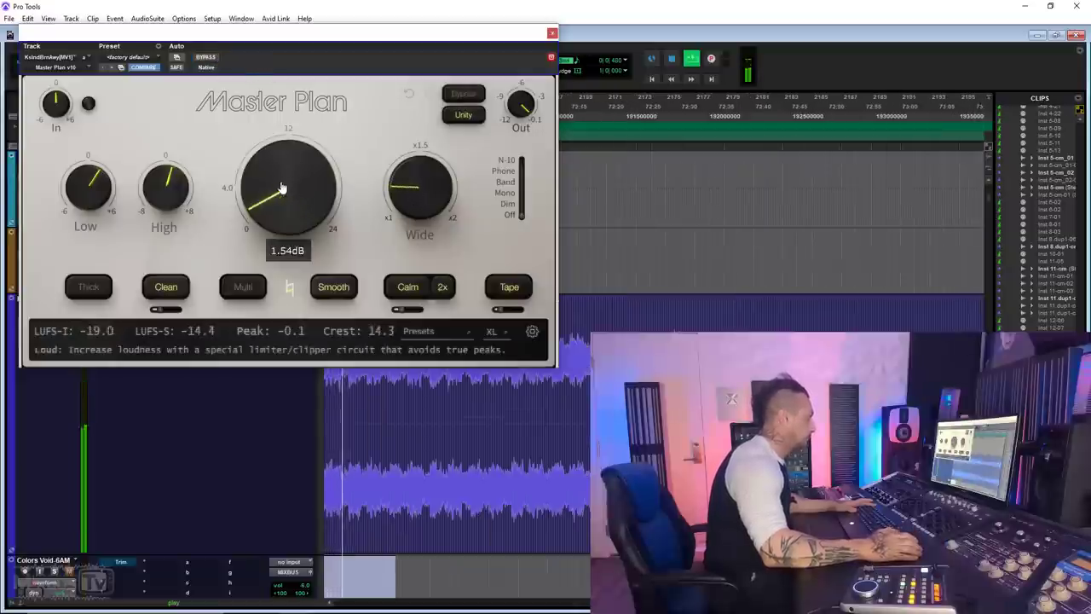
pyautogui.click(210, 58)
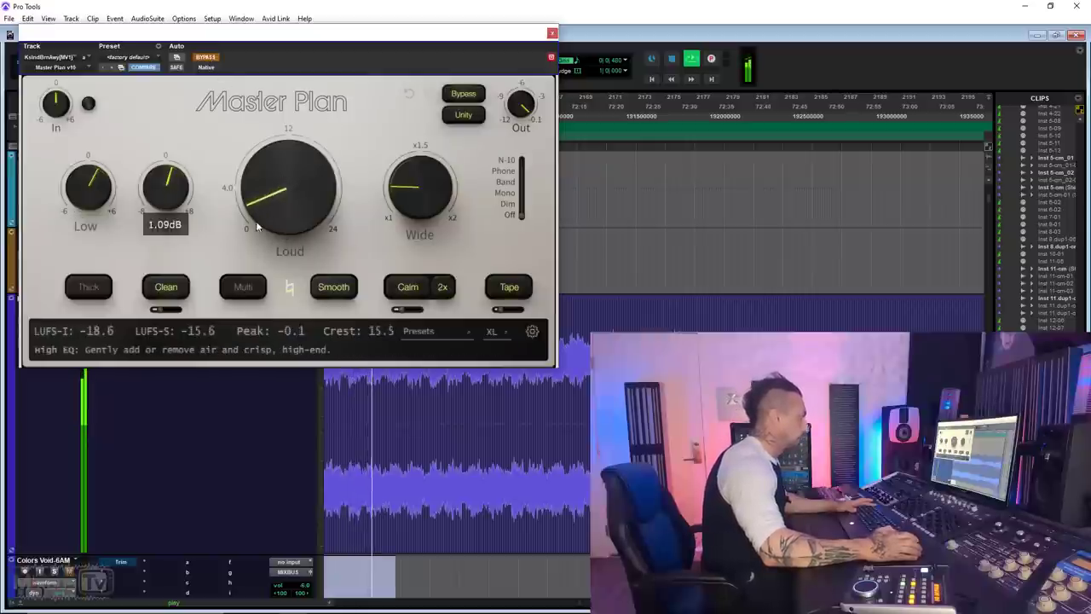
pyautogui.click(503, 289)
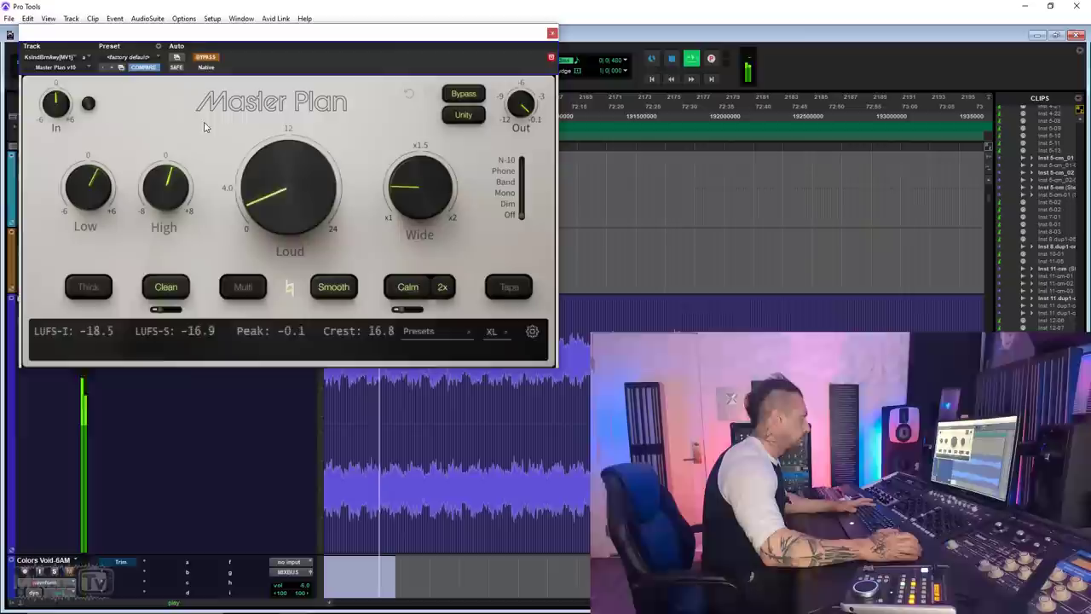
# Re-enable processing, raise the Calm and Clean amounts slightly, and enable Thick with its mix around 26.11%
pyautogui.click(203, 57)
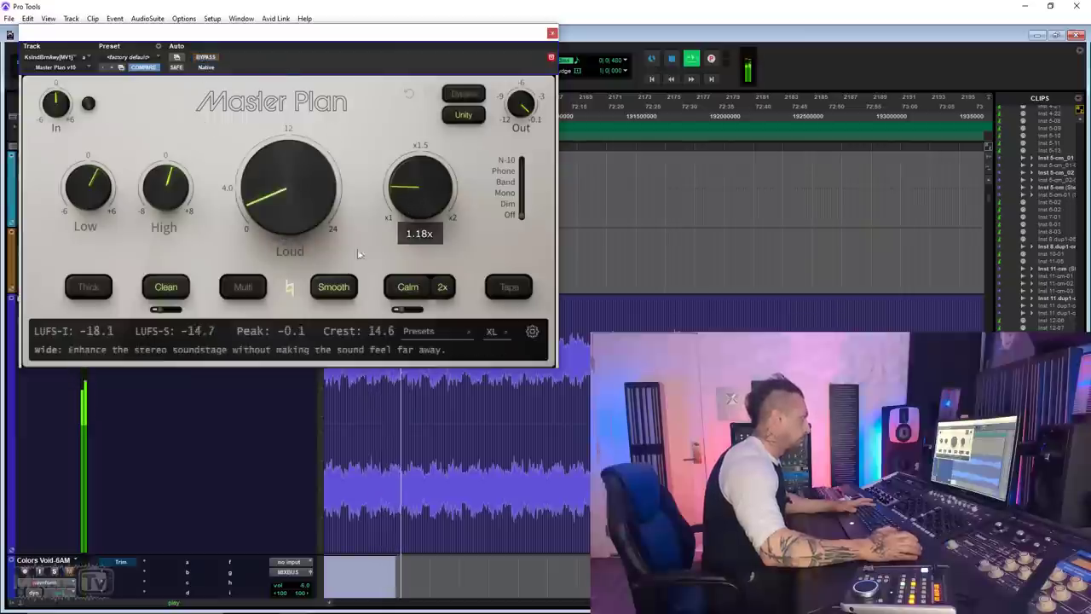
pyautogui.moveTo(398, 309); pyautogui.dragTo(407, 310)
pyautogui.moveTo(161, 310); pyautogui.dragTo(173, 312)
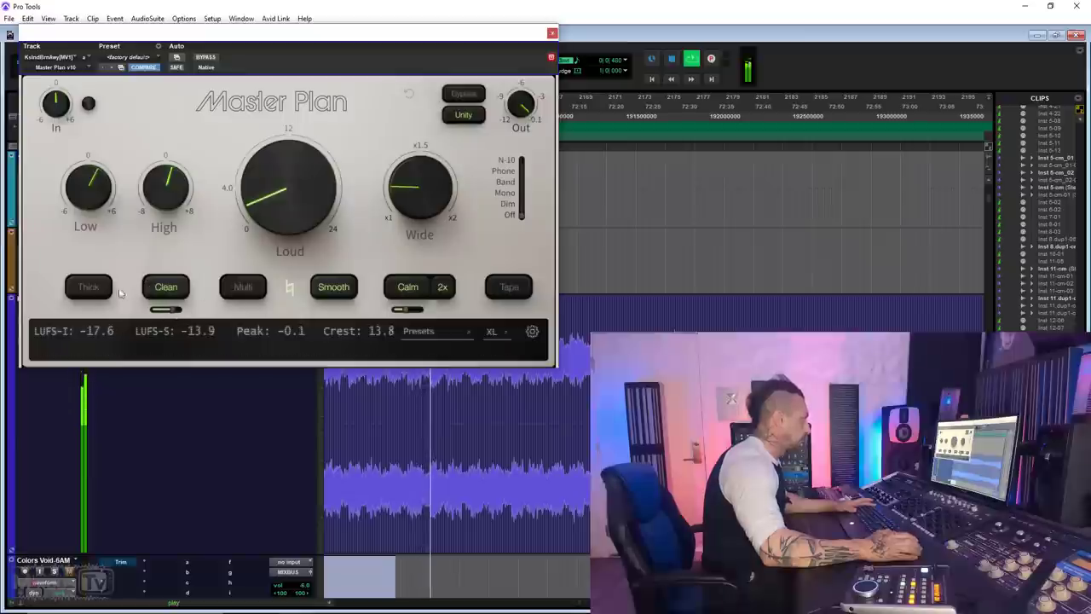
pyautogui.click(102, 288)
pyautogui.moveTo(87, 311); pyautogui.dragTo(83, 316)
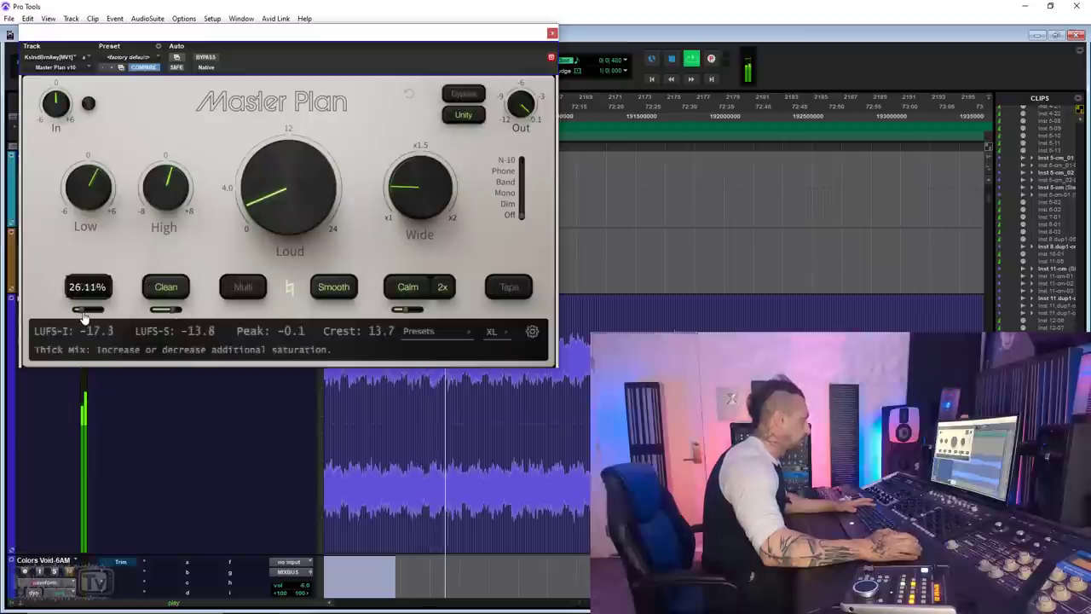
# Compare the sound with Thick enabled against the bypassed sound
pyautogui.click(205, 58)
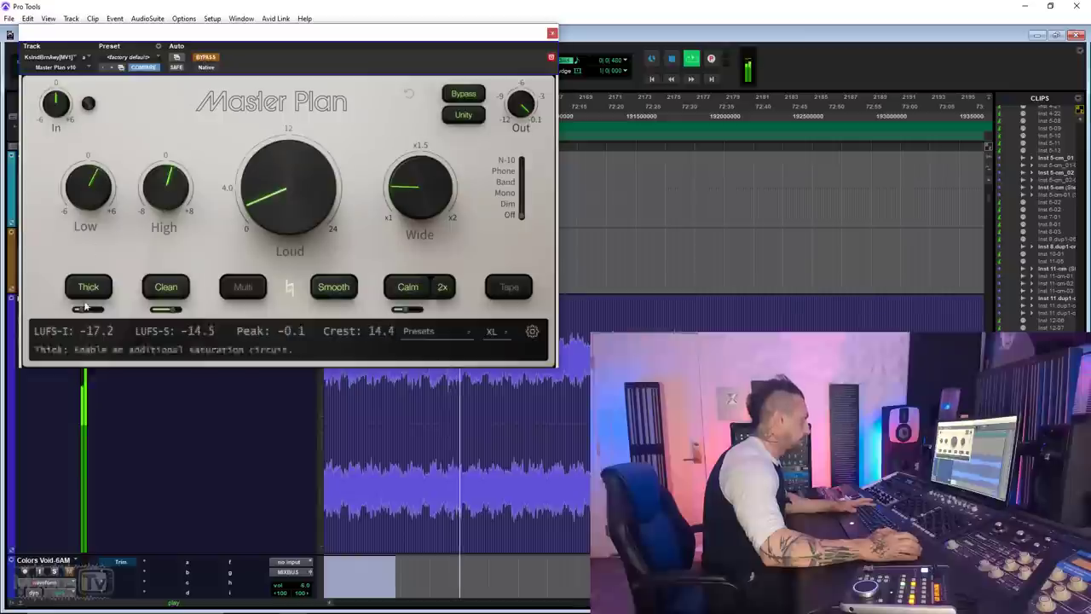
pyautogui.click(205, 59)
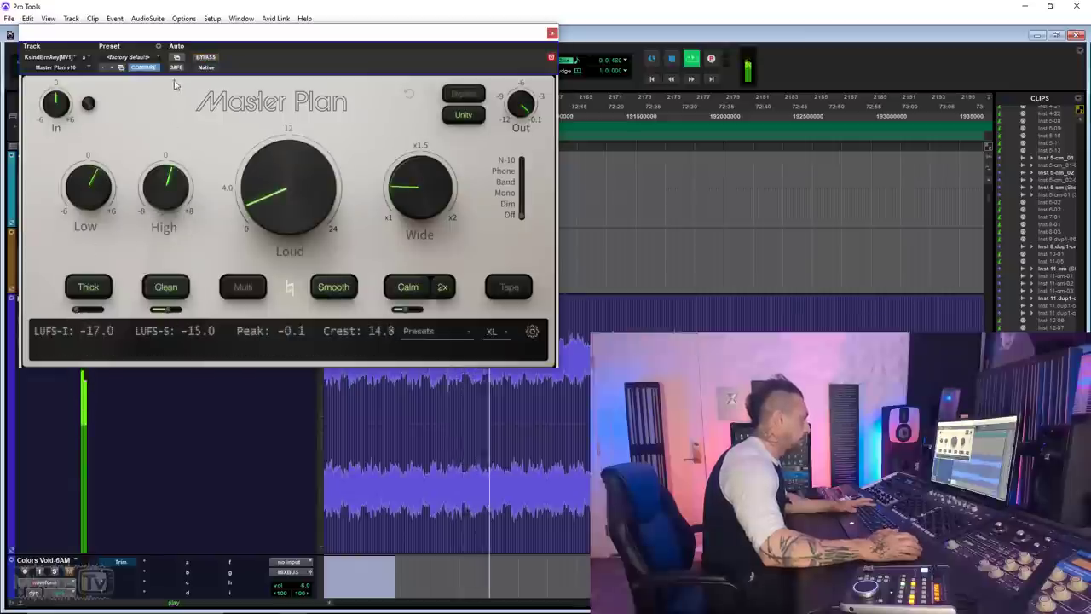
pyautogui.click(205, 58)
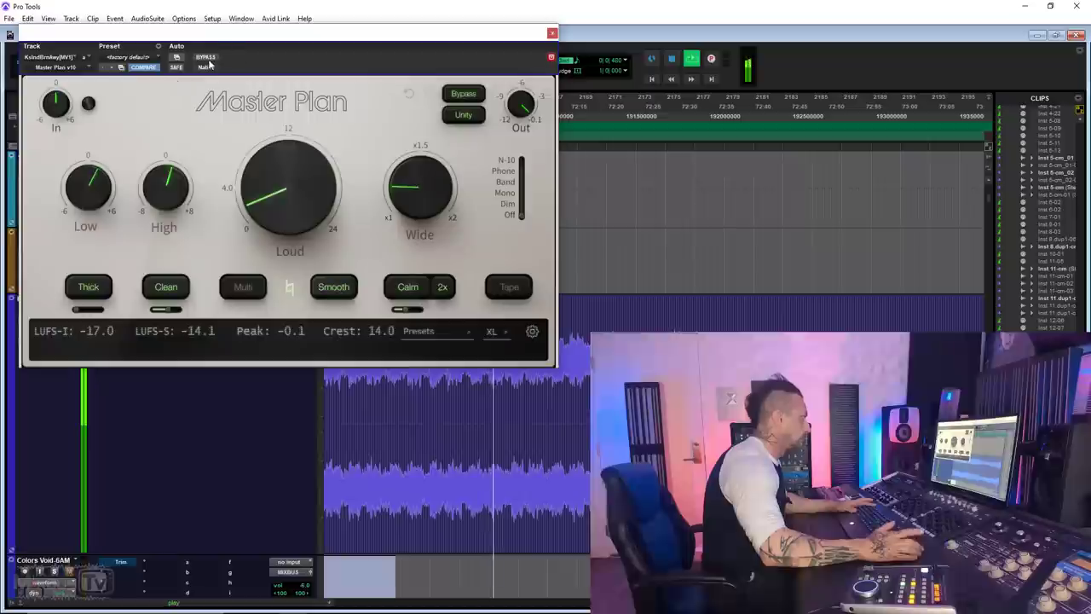
# Replace Thick with Tape at a character of about 22.13% and compare the result with the bypassed sound
pyautogui.click(496, 287)
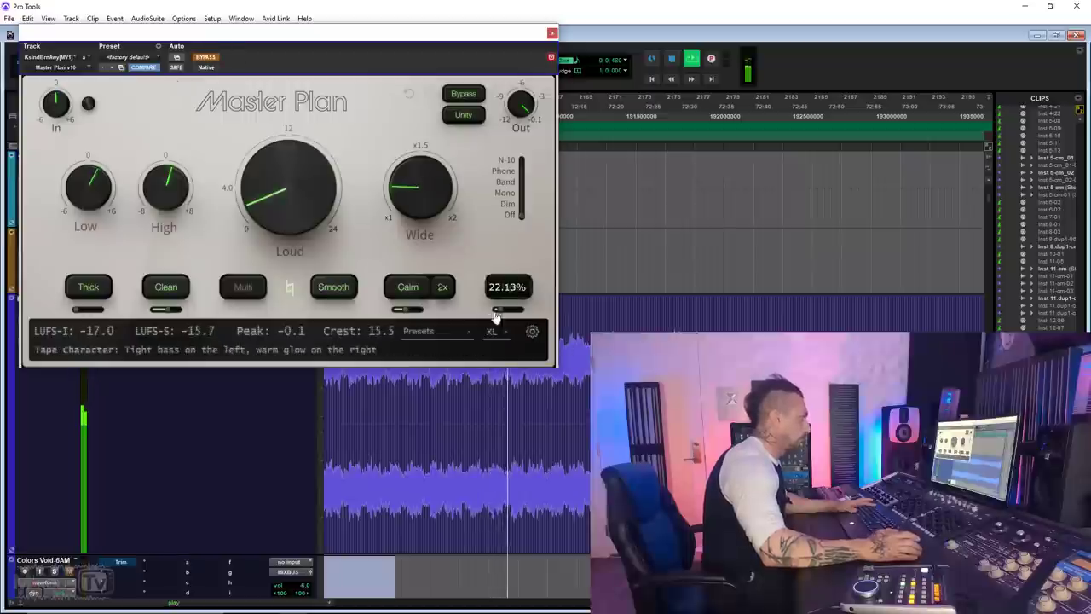
pyautogui.click(91, 287)
pyautogui.click(208, 58)
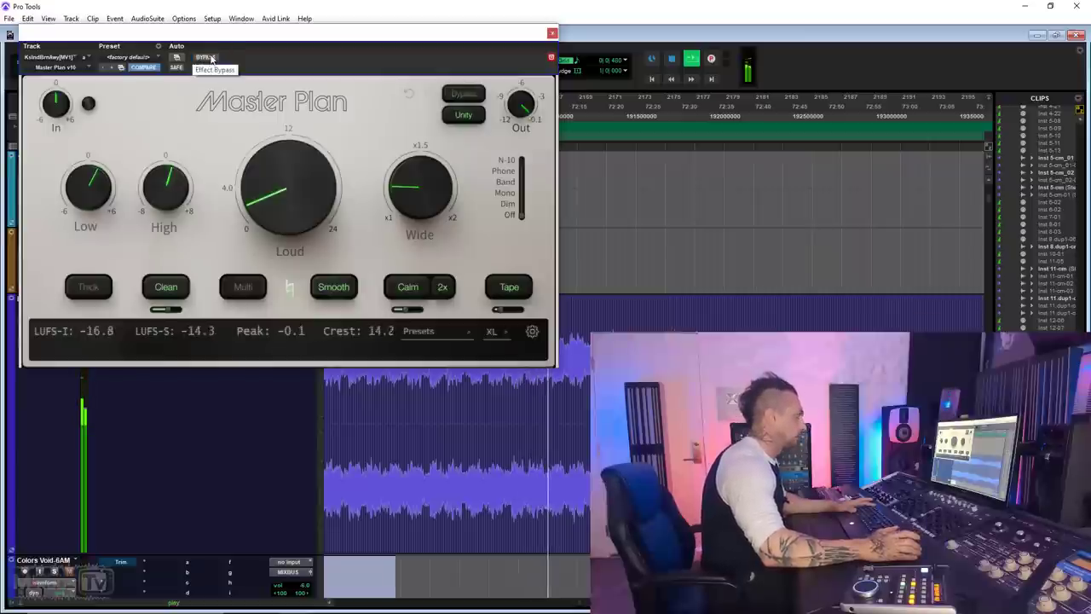
pyautogui.click(208, 58)
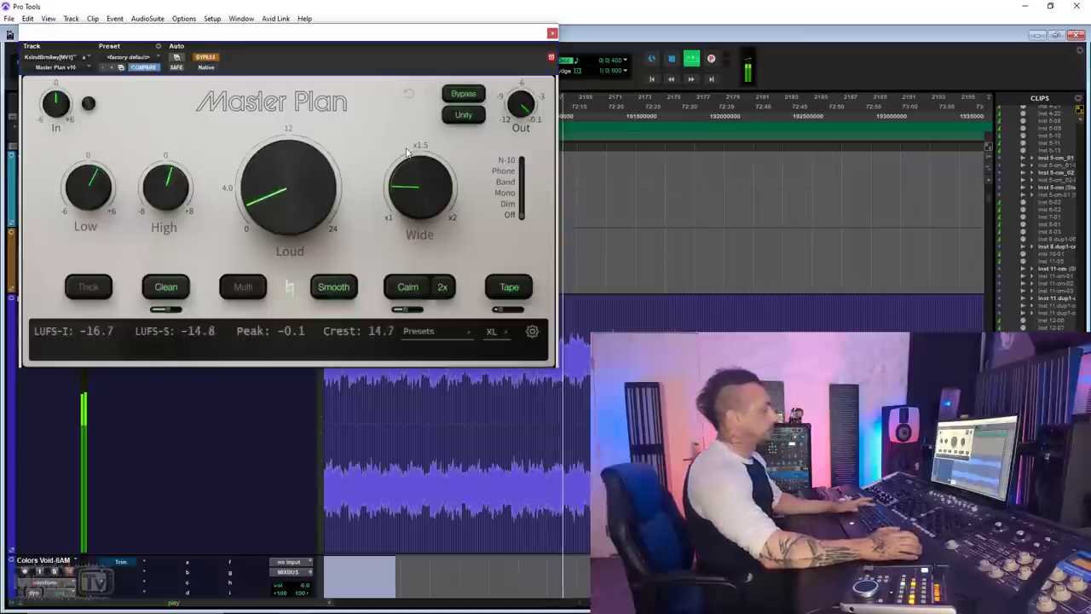
pyautogui.moveTo(390, 164)
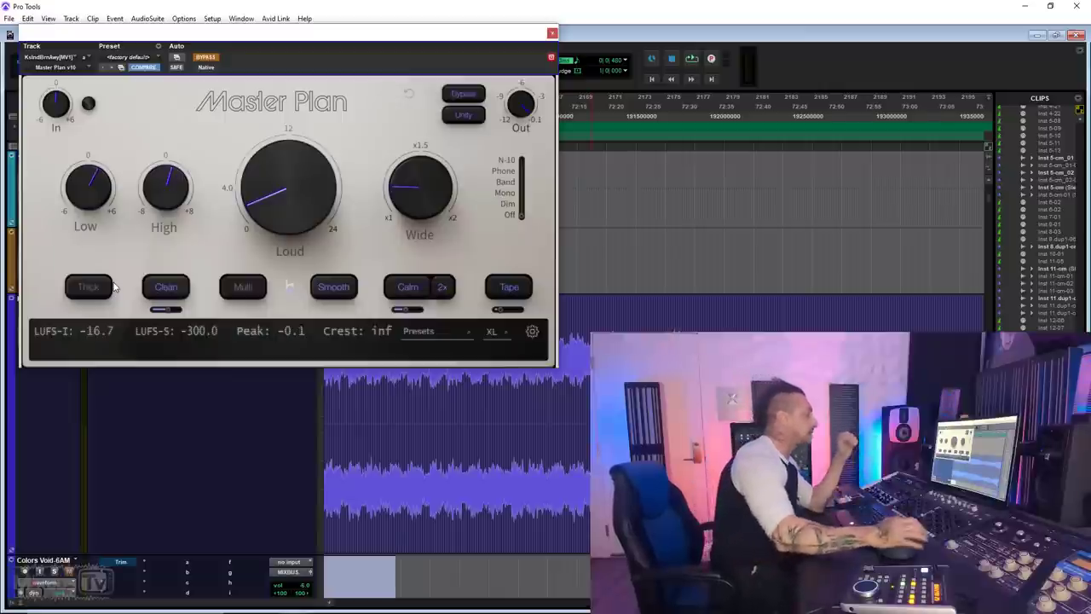
# Enable Multi on the reset plug-in and raise Wide, High and Low slightly above neutral
pyautogui.click(243, 290)
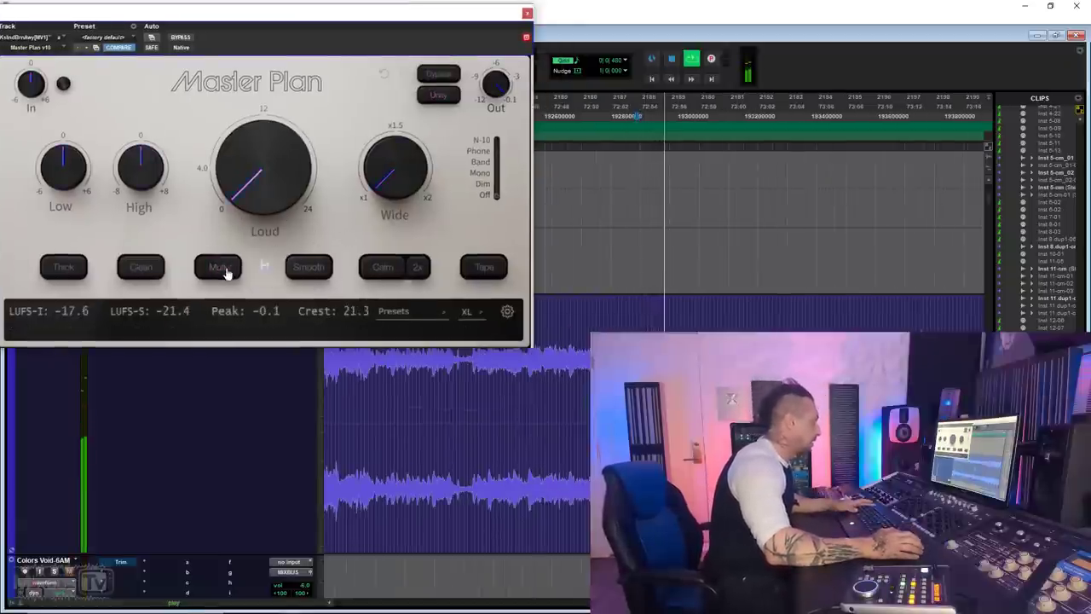
pyautogui.moveTo(271, 277)
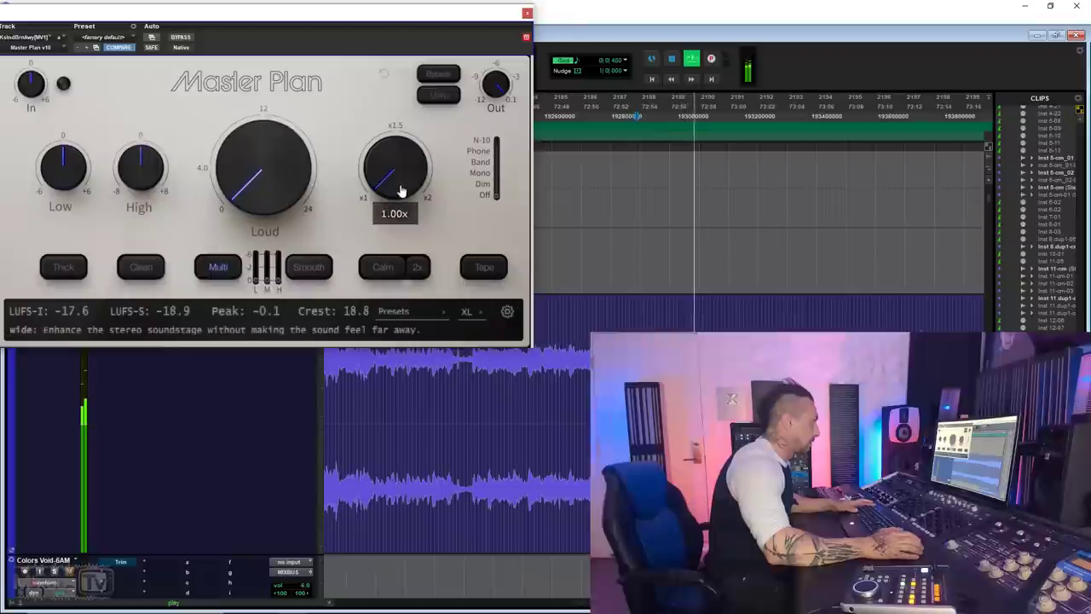
pyautogui.moveTo(401, 190); pyautogui.dragTo(390, 165)
pyautogui.moveTo(145, 160)
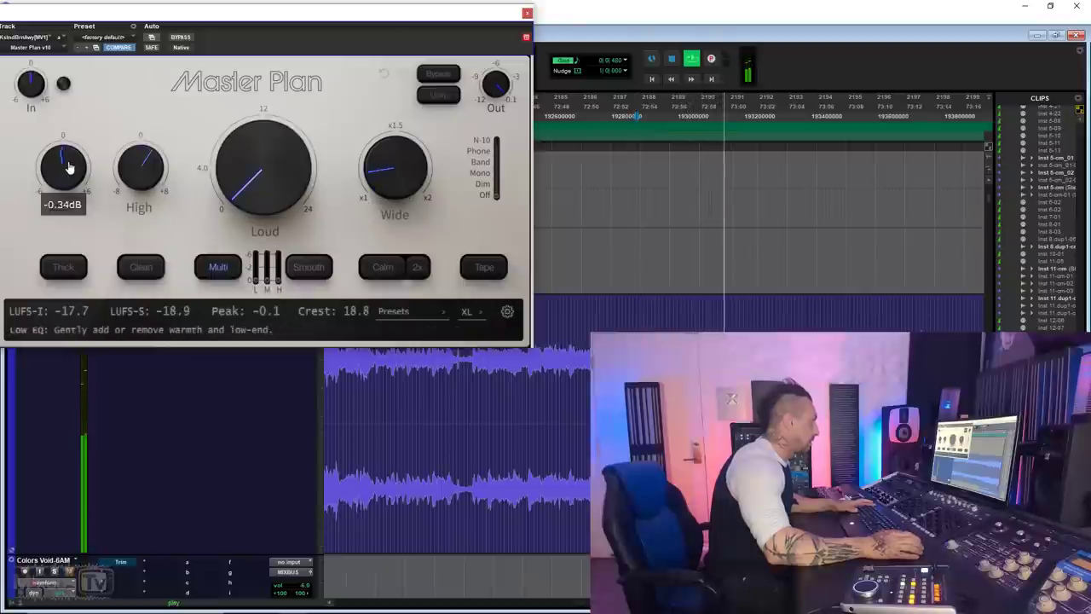
pyautogui.moveTo(69, 167); pyautogui.dragTo(68, 159)
# Enable Tape at a character of about 10.66% together with Smooth, and add multiband compression on the mids and highs
pyautogui.moveTo(480, 291); pyautogui.dragTo(470, 292)
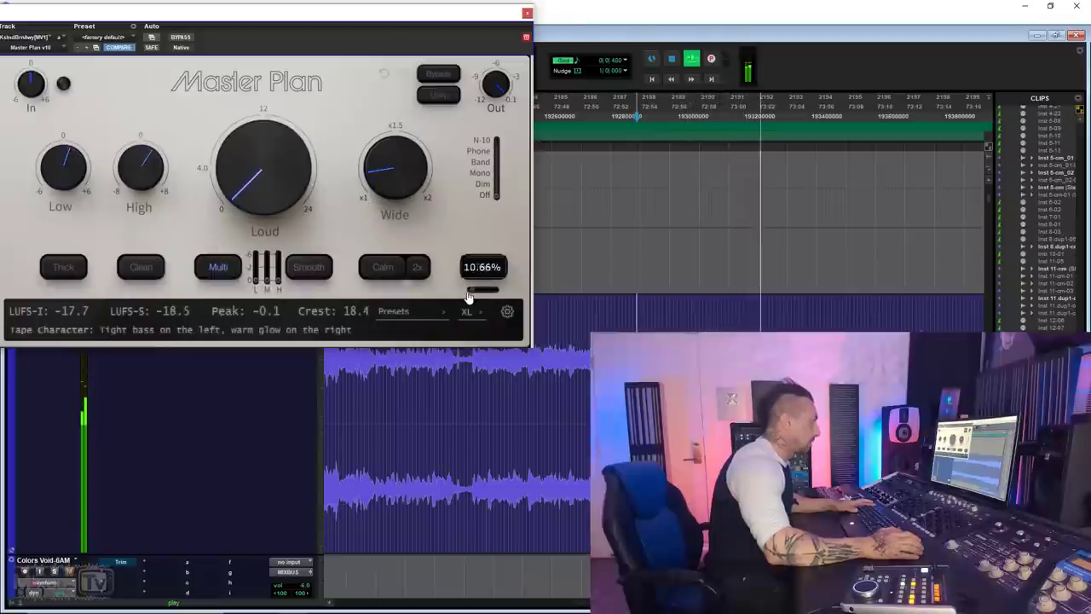
pyautogui.click(298, 274)
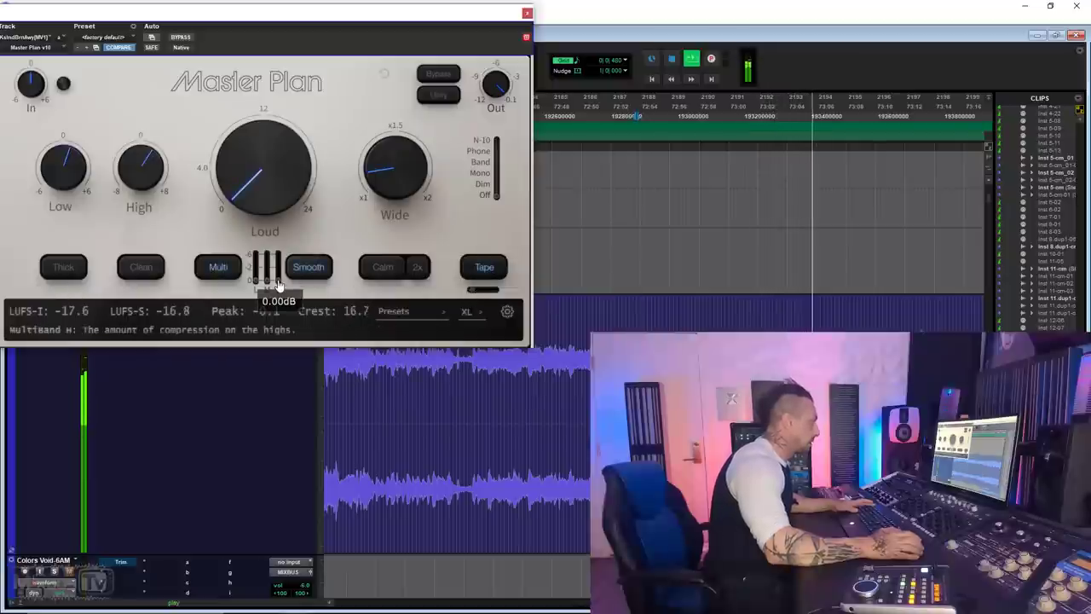
pyautogui.moveTo(278, 281)
pyautogui.mouseDown()
pyautogui.moveTo(278, 269)
pyautogui.moveTo(263, 277)
pyautogui.mouseUp()
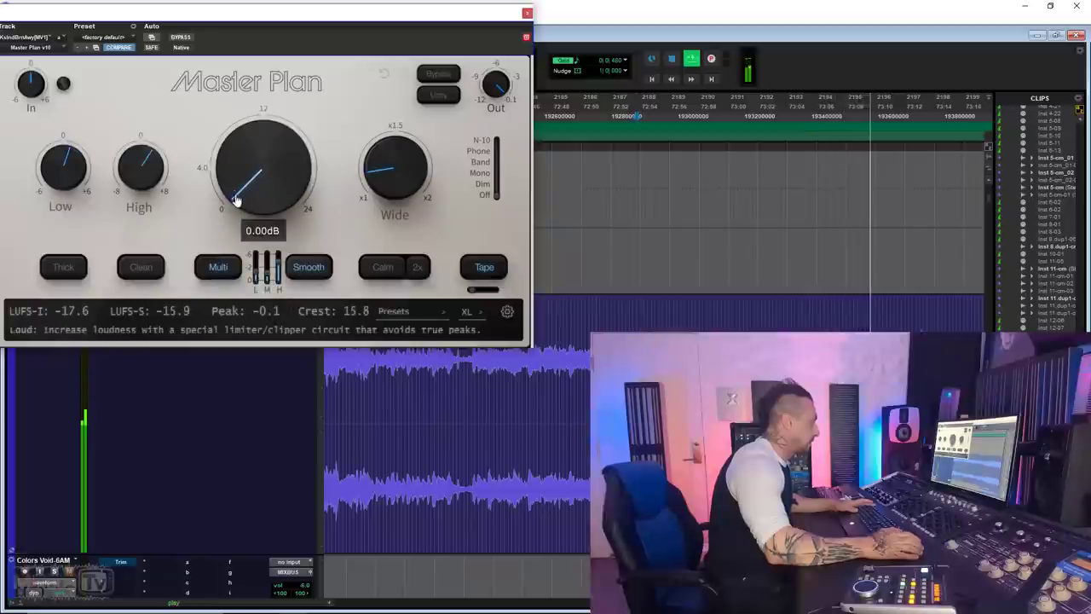
# Raise Loud to about 2.02 dB and reduce Wide slightly, comparing the processed and bypassed sound
pyautogui.click(182, 38)
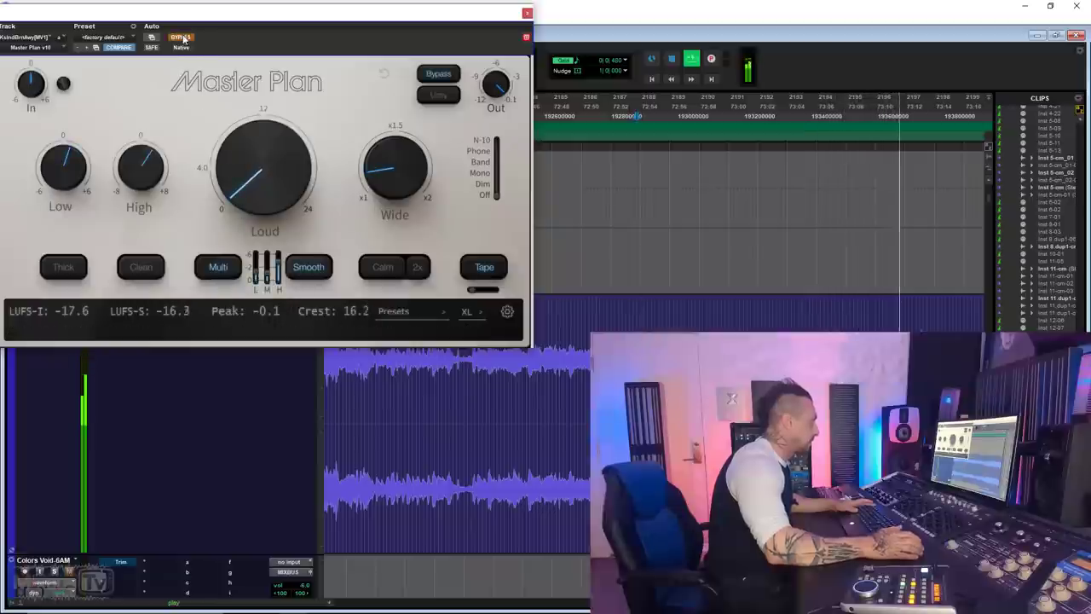
pyautogui.click(182, 37)
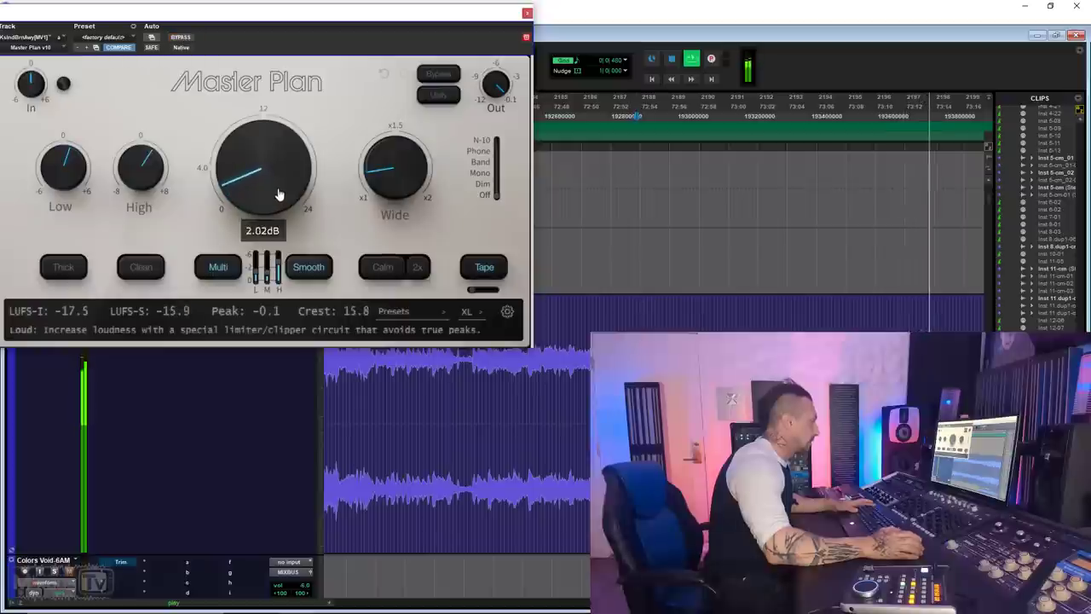
pyautogui.click(183, 39)
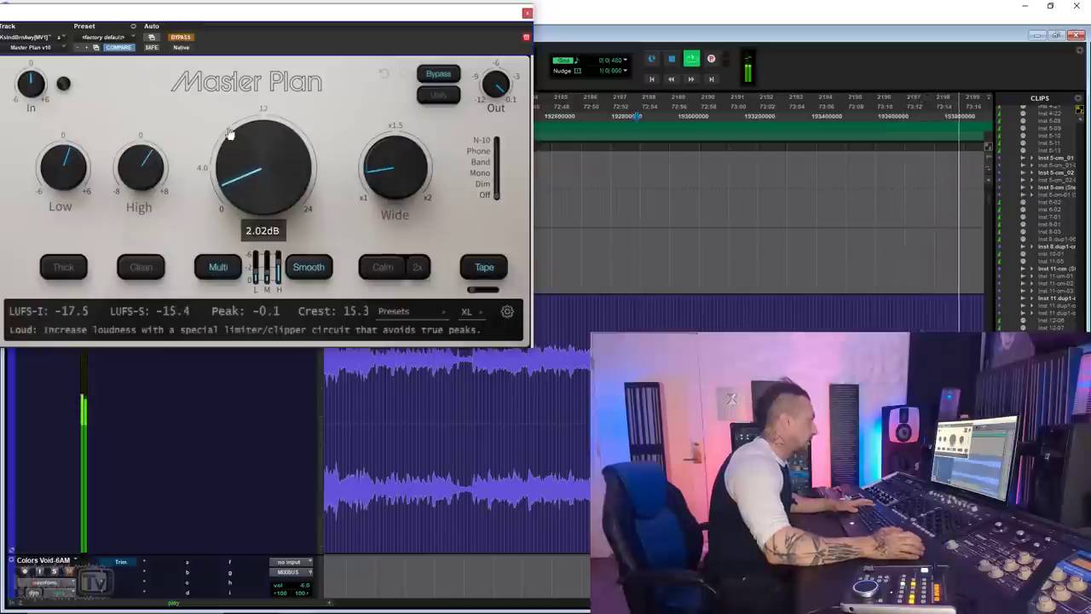
pyautogui.moveTo(394, 171); pyautogui.dragTo(393, 184)
pyautogui.click(182, 37)
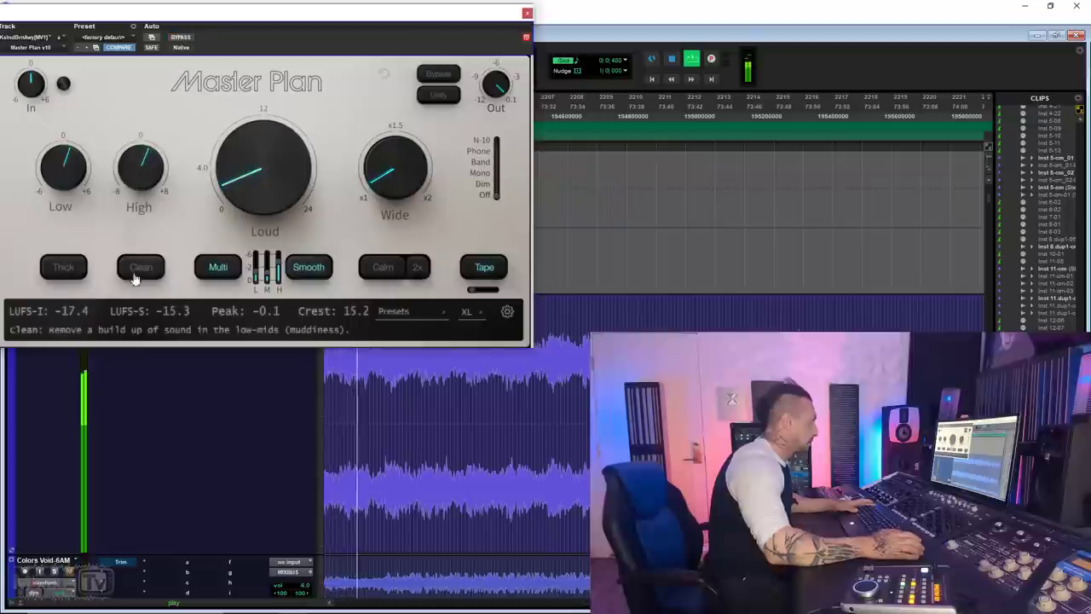
# Enable Clean, switch off Tape and Smooth, and compare the new settings with the bypassed sound
pyautogui.scroll(10, 141, 269)
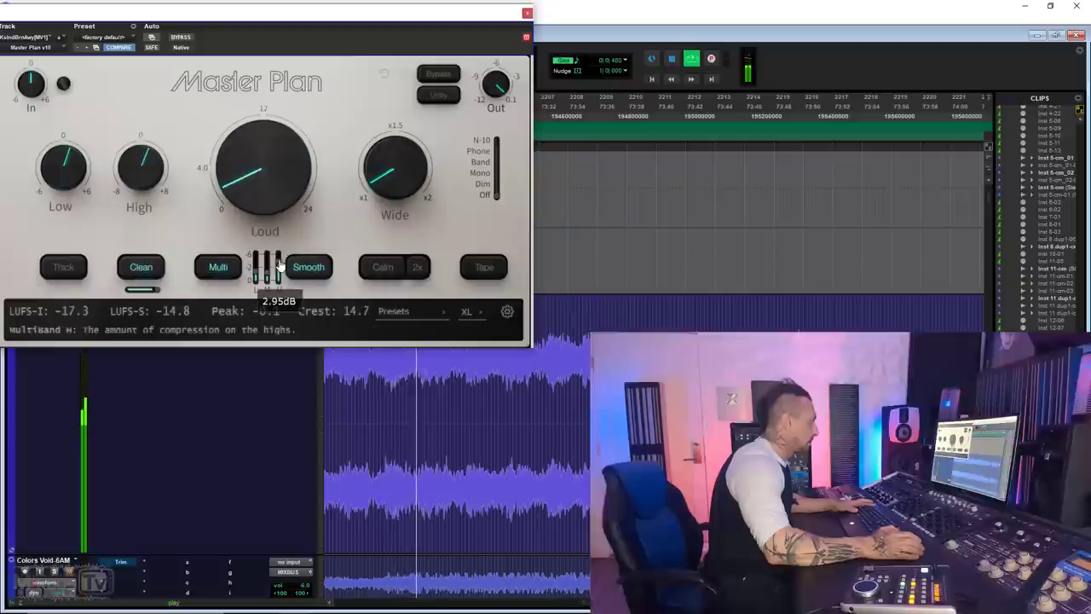
pyautogui.click(309, 267)
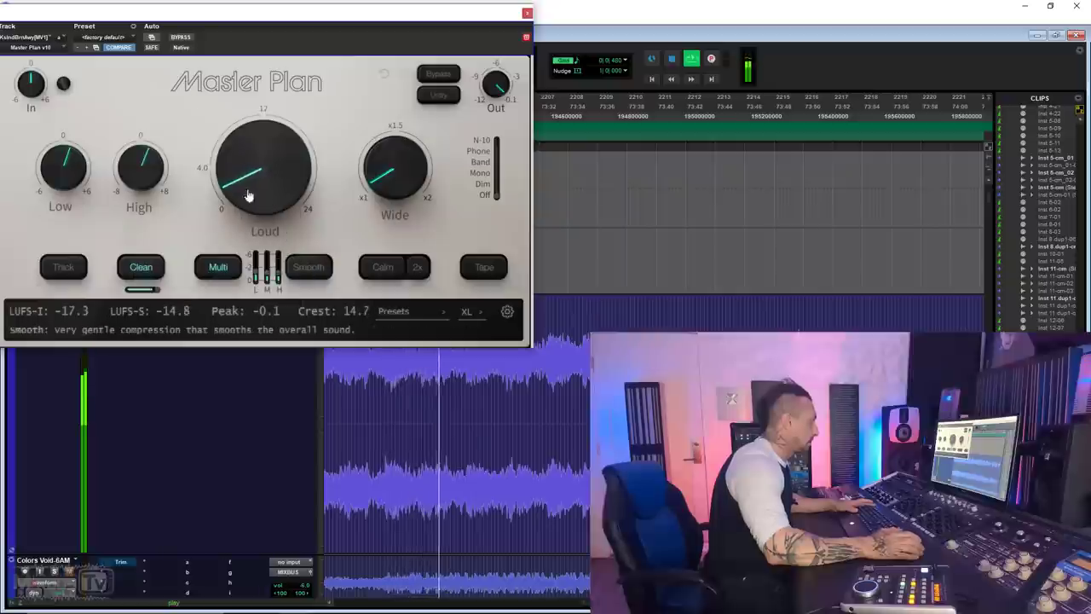
pyautogui.click(181, 37)
pyautogui.click(181, 38)
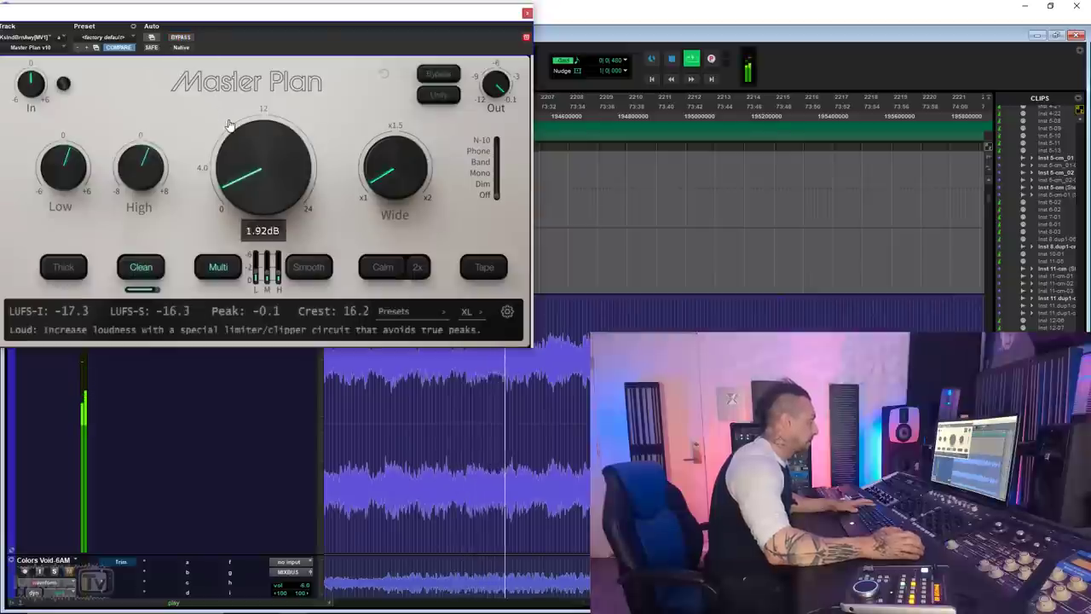
pyautogui.click(181, 37)
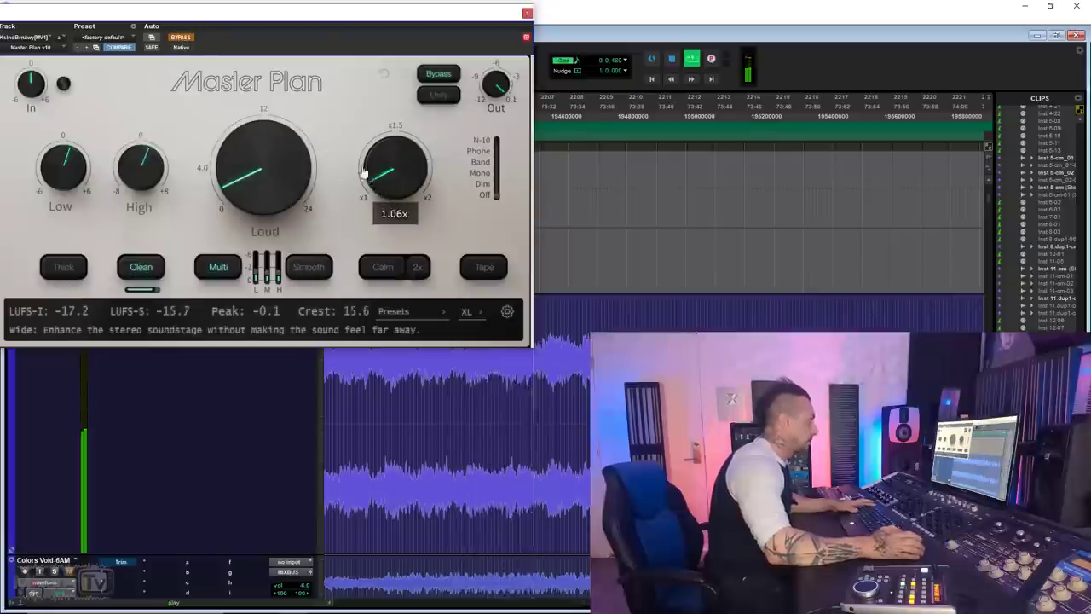
pyautogui.click(183, 39)
# Re-enable Smooth with the low-band compression at about 1.67 dB, compare with bypass, raise Wide slightly and stop playback
pyautogui.click(182, 38)
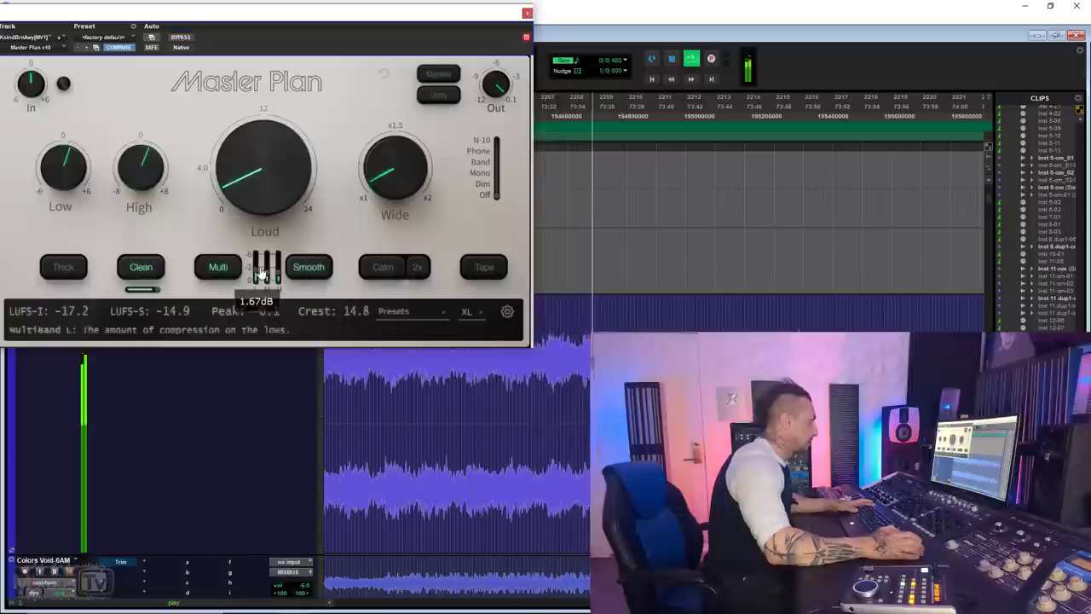
pyautogui.click(183, 38)
pyautogui.click(183, 38)
pyautogui.moveTo(396, 185)
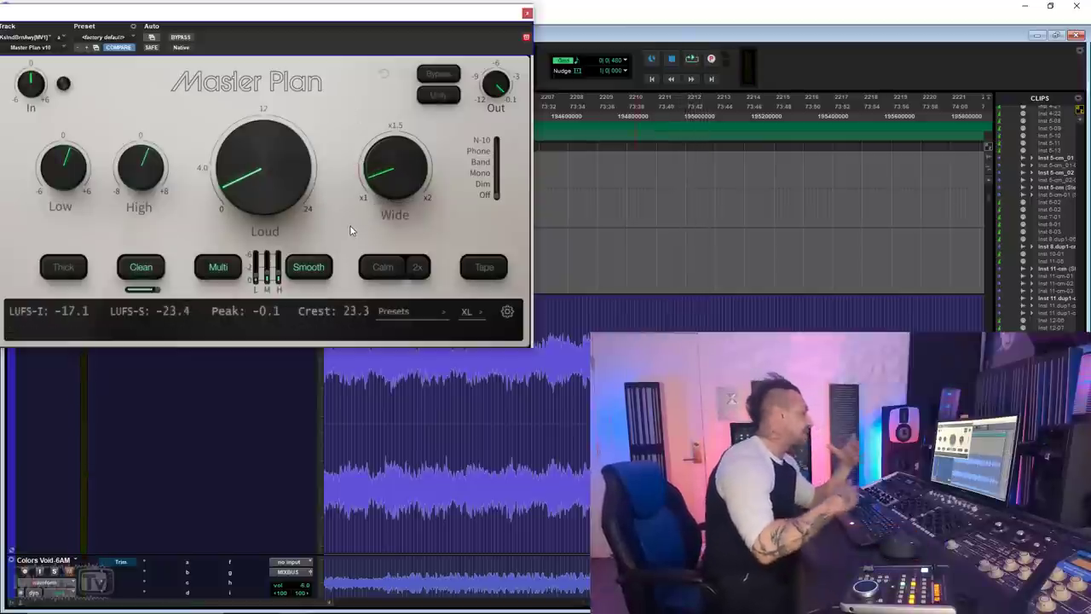
pyautogui.press('space')
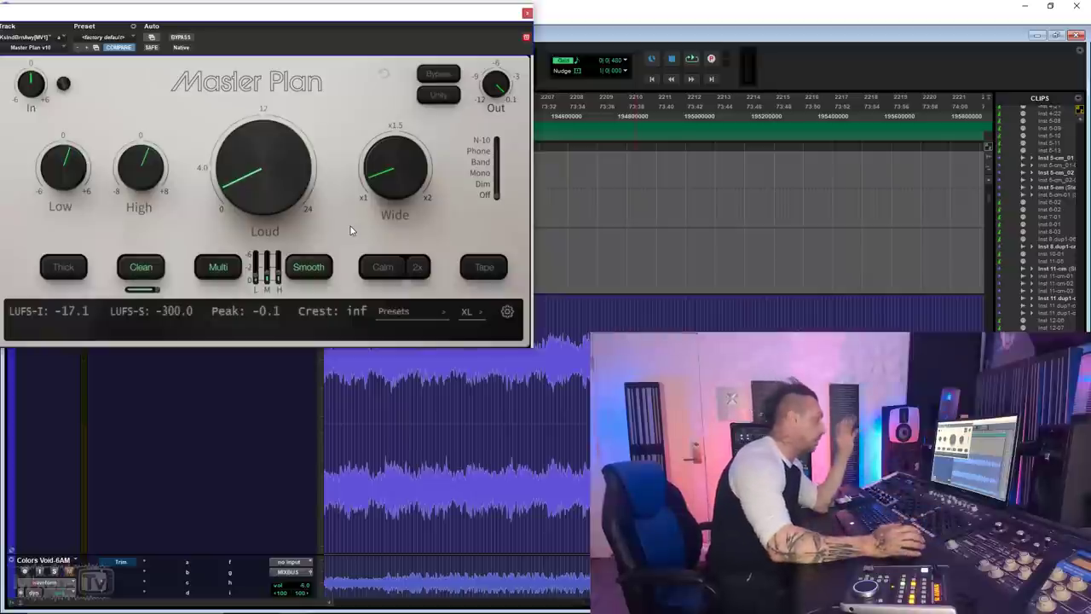
pyautogui.moveTo(393, 194)
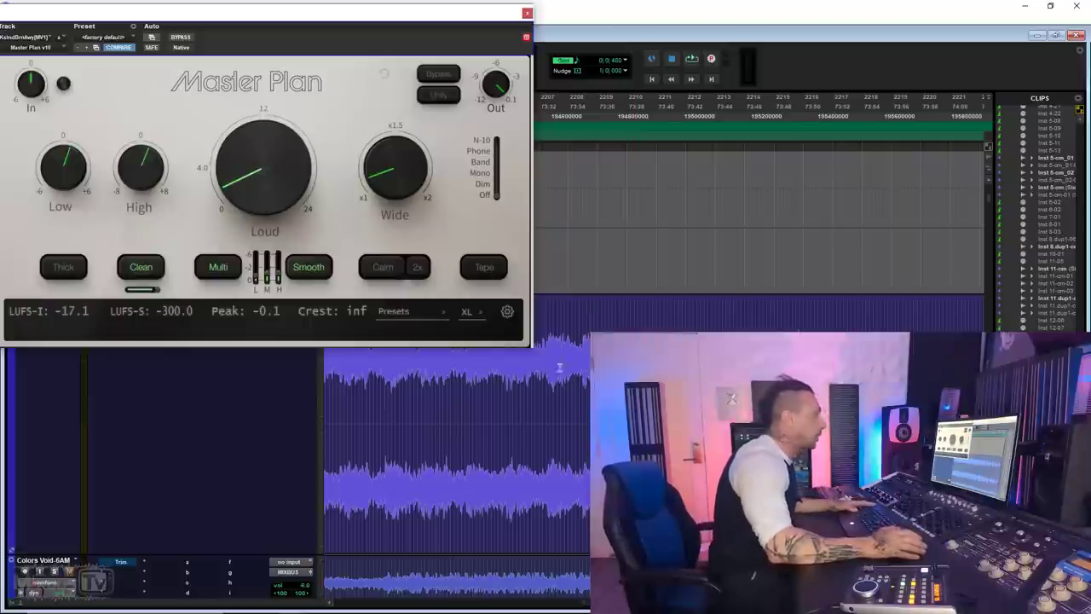
# Go back to the unmastered clip near Location 4 and clear the plug-in's settings, including Smooth, Multi and Clean
pyautogui.hscroll(-5, 576, 365)
pyautogui.press('r')
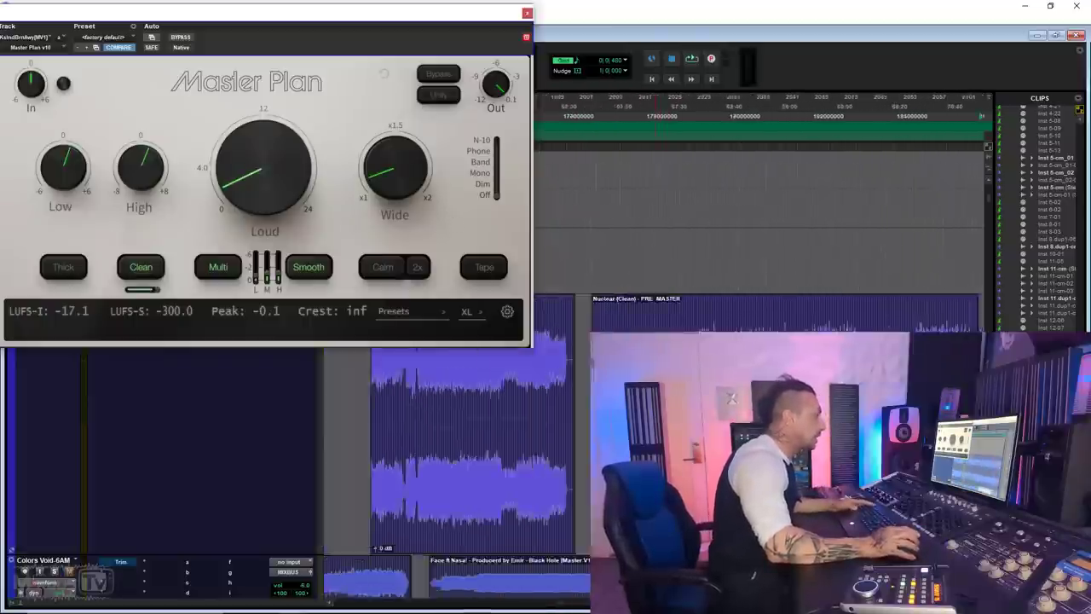
pyautogui.hscroll(-3, 575, 366)
pyautogui.press('t')
pyautogui.press('t')
pyautogui.click(311, 270)
pyautogui.click(212, 267)
pyautogui.click(141, 266)
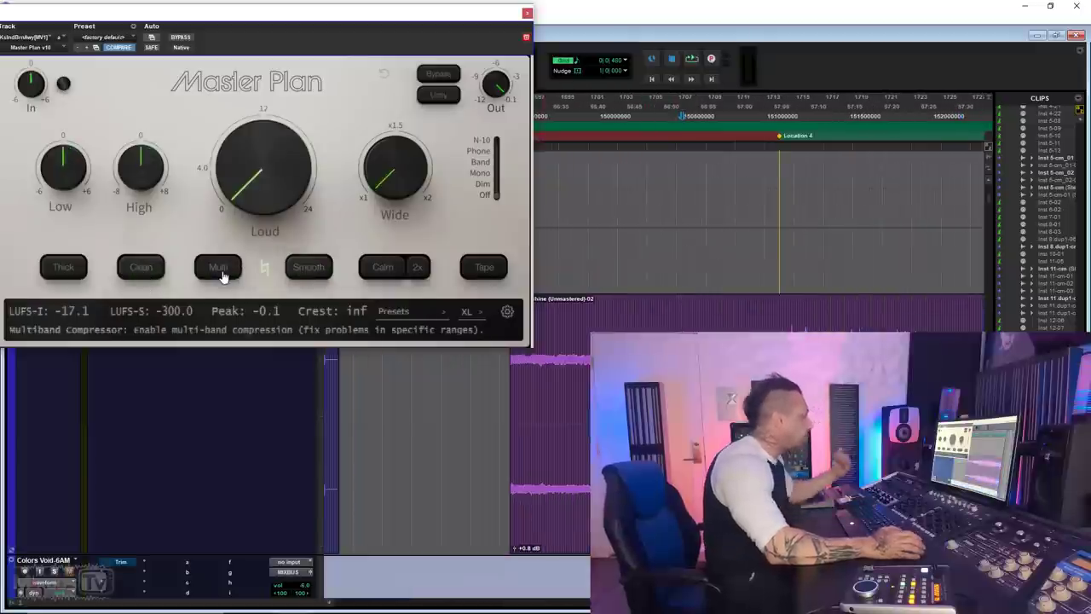
# Play the clip, enable Multi with low-band compression at about 4.03 dB, and compare it with the bypassed sound
pyautogui.moveTo(250, 199)
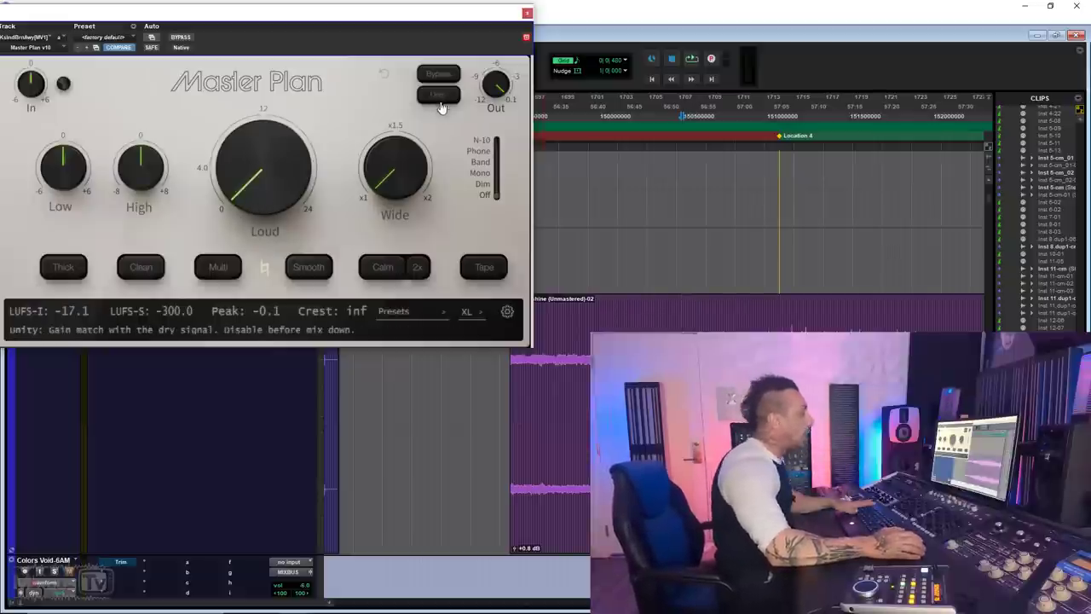
pyautogui.moveTo(287, 204)
pyautogui.press('space')
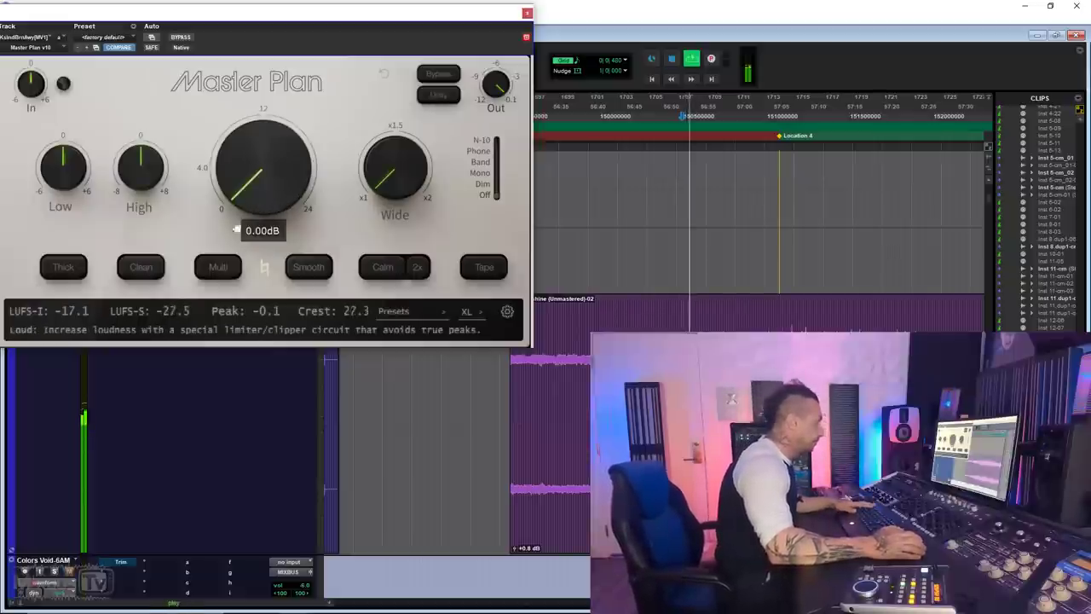
pyautogui.click(217, 268)
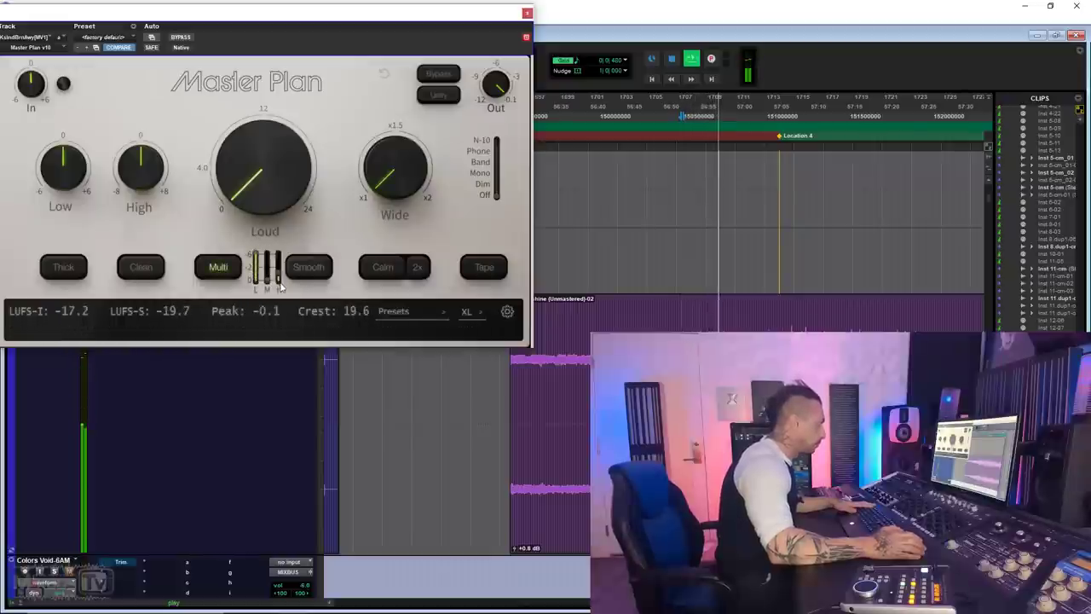
pyautogui.click(181, 37)
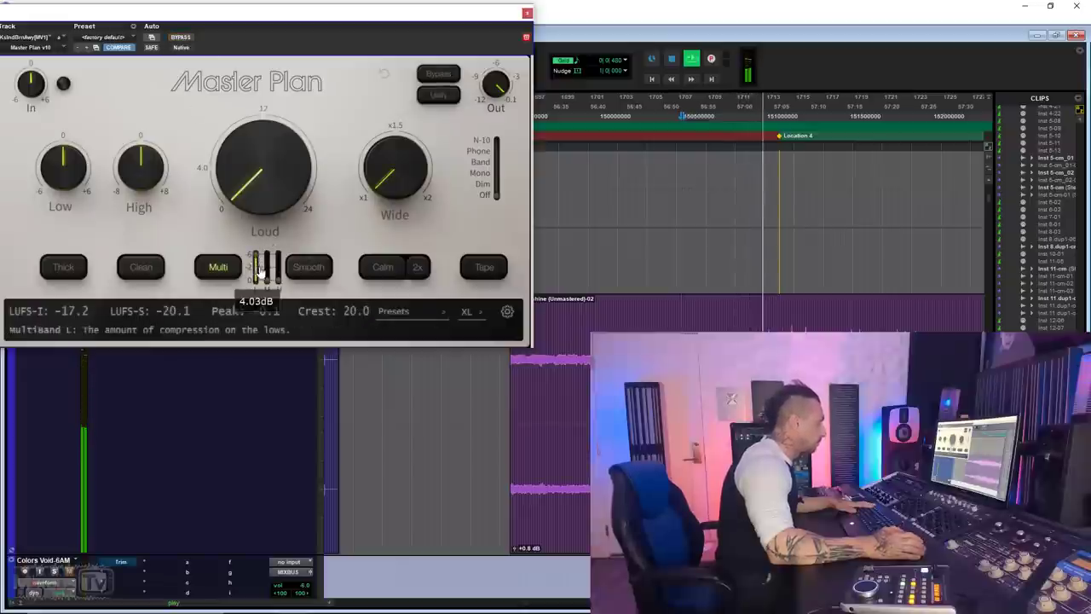
# Adjust the multiband compression on the mids and highs, and boost the High and Low EQ slightly
pyautogui.moveTo(267, 277); pyautogui.dragTo(278, 276)
pyautogui.moveTo(145, 169); pyautogui.dragTo(146, 155)
pyautogui.moveTo(81, 165); pyautogui.dragTo(81, 158)
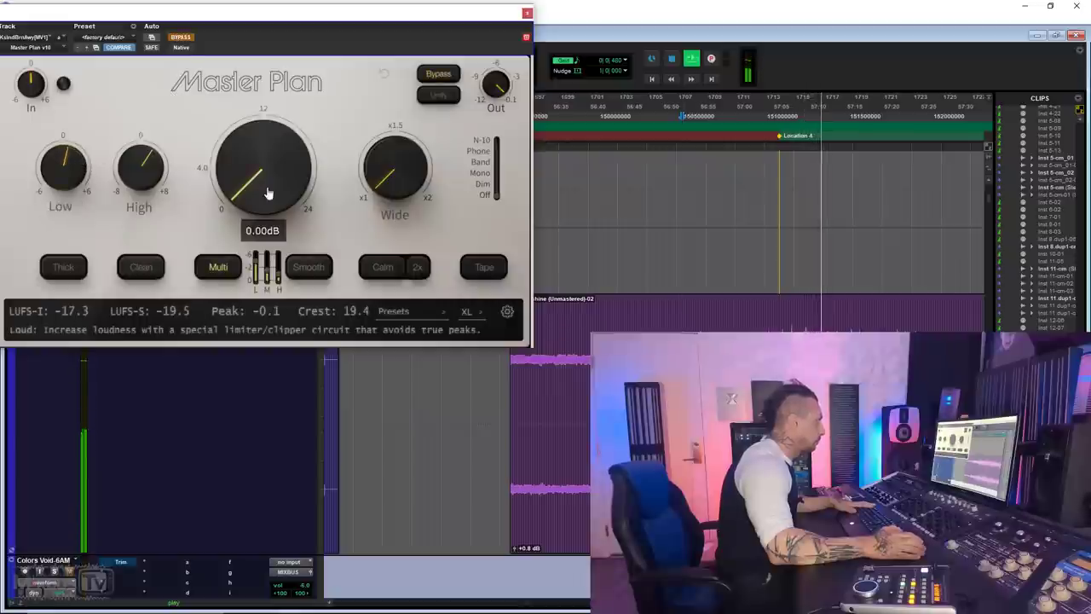
# Compare with the bypassed sound, replace Multi with strong Thick saturation, and raise Loud slightly
pyautogui.click(183, 38)
pyautogui.click(186, 38)
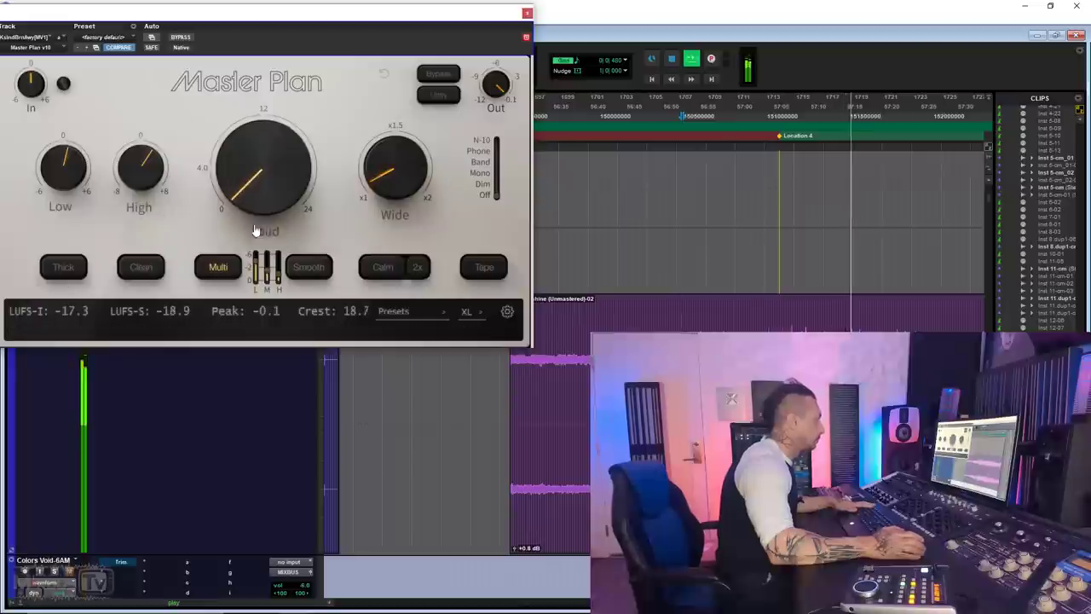
pyautogui.click(72, 276)
pyautogui.moveTo(74, 292); pyautogui.dragTo(197, 277)
pyautogui.click(212, 268)
pyautogui.moveTo(270, 214); pyautogui.dragTo(272, 202)
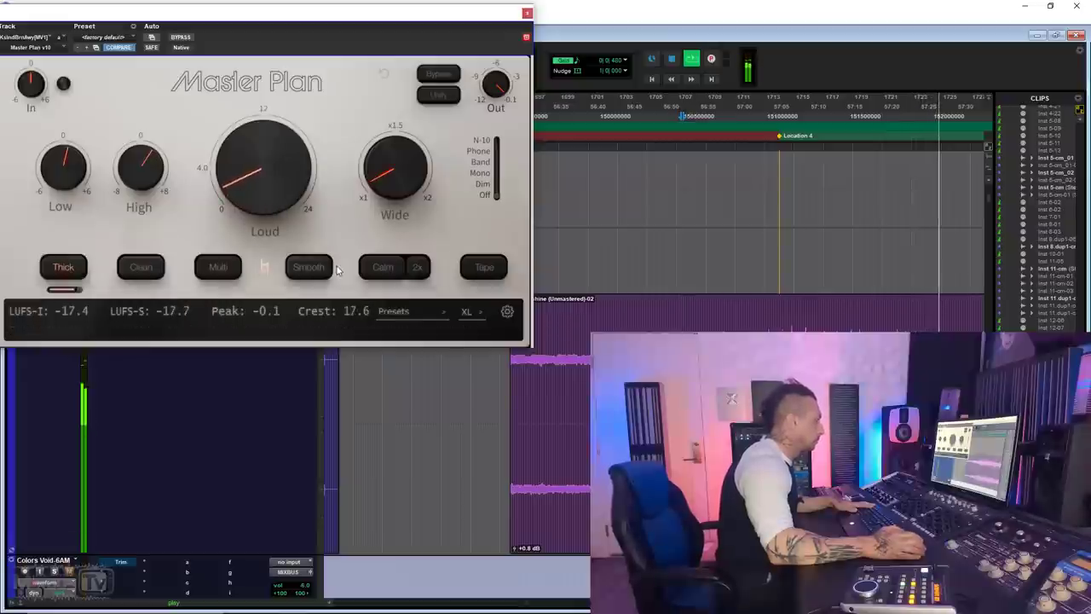
# Enable Smooth and Calm, set a moderate Calm amount, and compare the result with the bypassed sound
pyautogui.click(309, 267)
pyautogui.click(383, 268)
pyautogui.moveTo(378, 293); pyautogui.dragTo(384, 293)
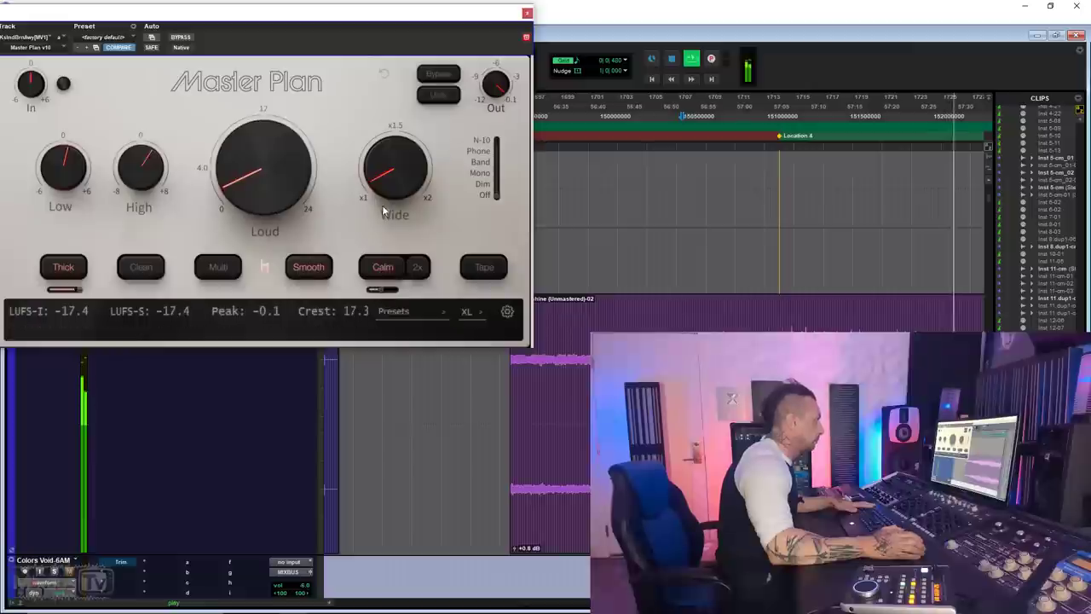
pyautogui.click(181, 39)
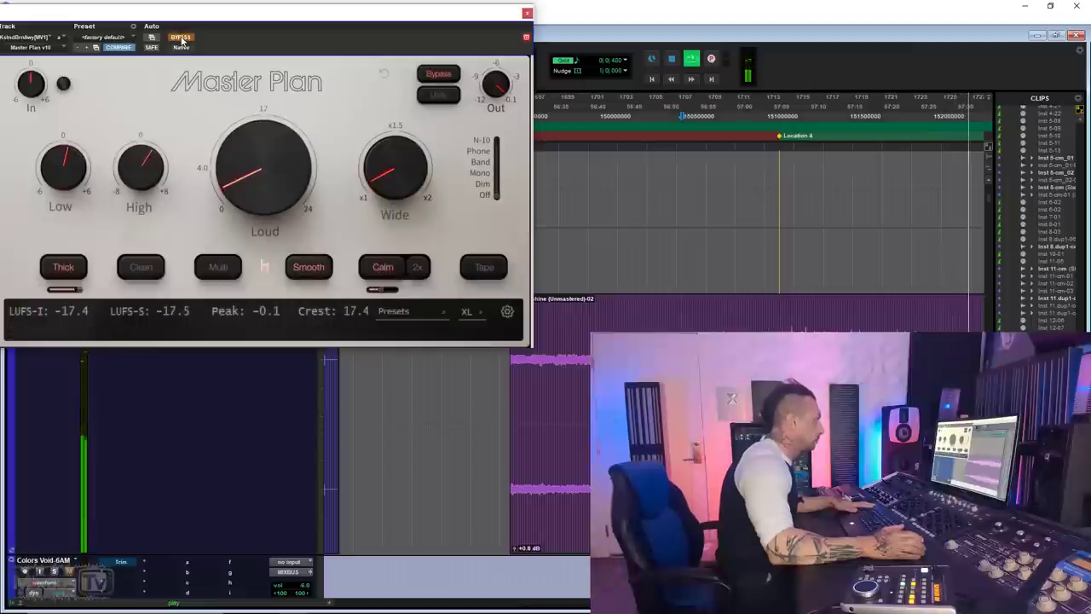
pyautogui.click(180, 38)
# Enable Tape with its character shifted towards the warm side and turn Thick off
pyautogui.moveTo(469, 292); pyautogui.dragTo(492, 293)
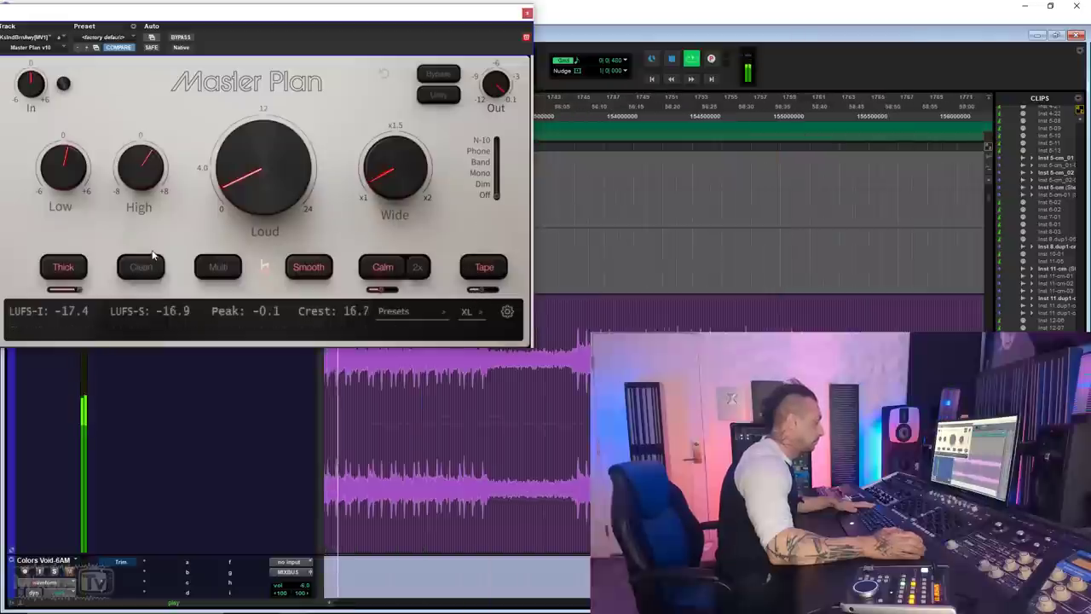
pyautogui.moveTo(66, 291); pyautogui.dragTo(5, 304)
pyautogui.click(68, 272)
pyautogui.moveTo(471, 292); pyautogui.dragTo(499, 293)
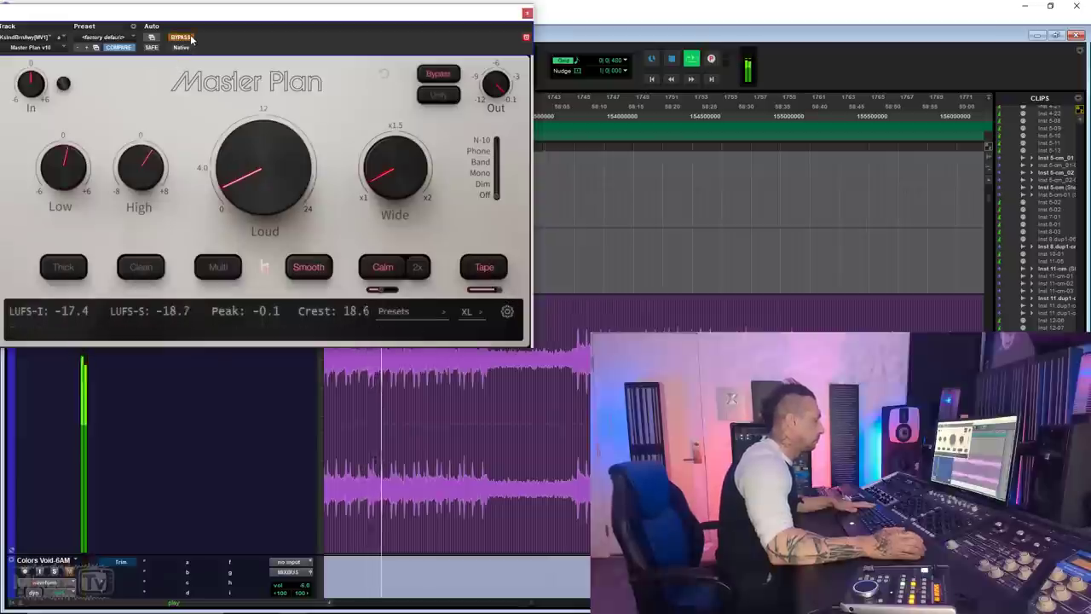
# Re-enable Multi with high-band compression at about 2.56 dB and compare with the bypassed sound
pyautogui.click(218, 267)
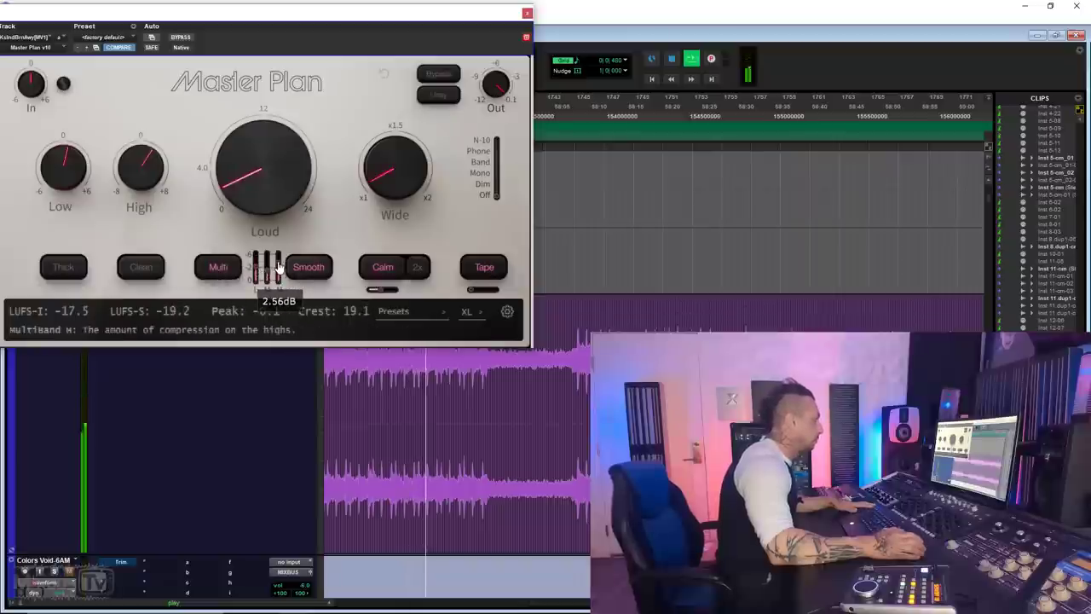
pyautogui.click(187, 38)
pyautogui.click(187, 38)
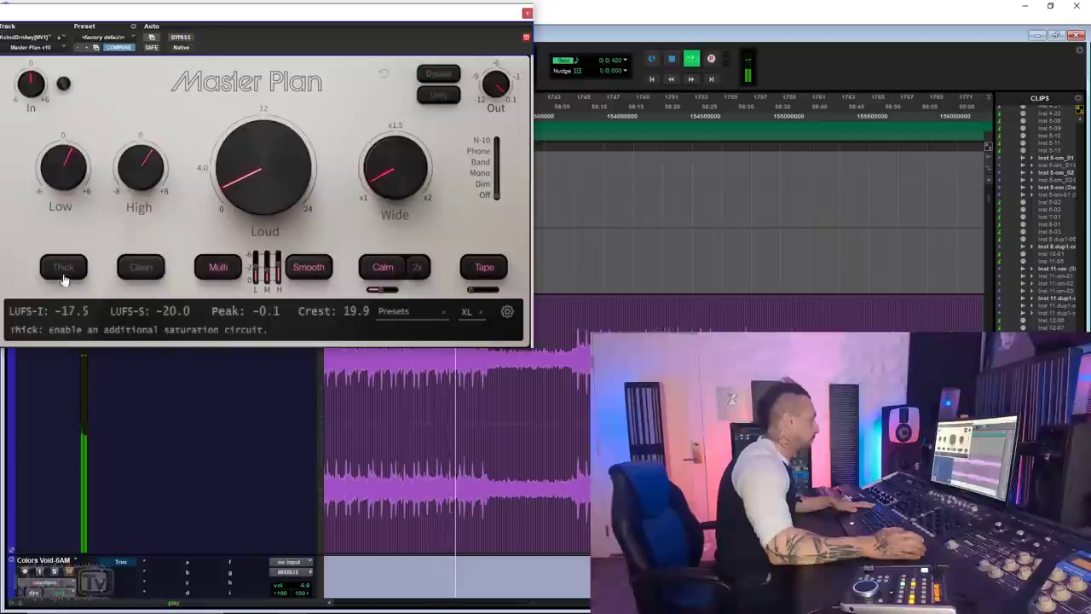
# Enable Thick and Clean, set both to moderate amounts, and stop playback
pyautogui.click(64, 267)
pyautogui.click(139, 268)
pyautogui.moveTo(141, 292); pyautogui.dragTo(70, 292)
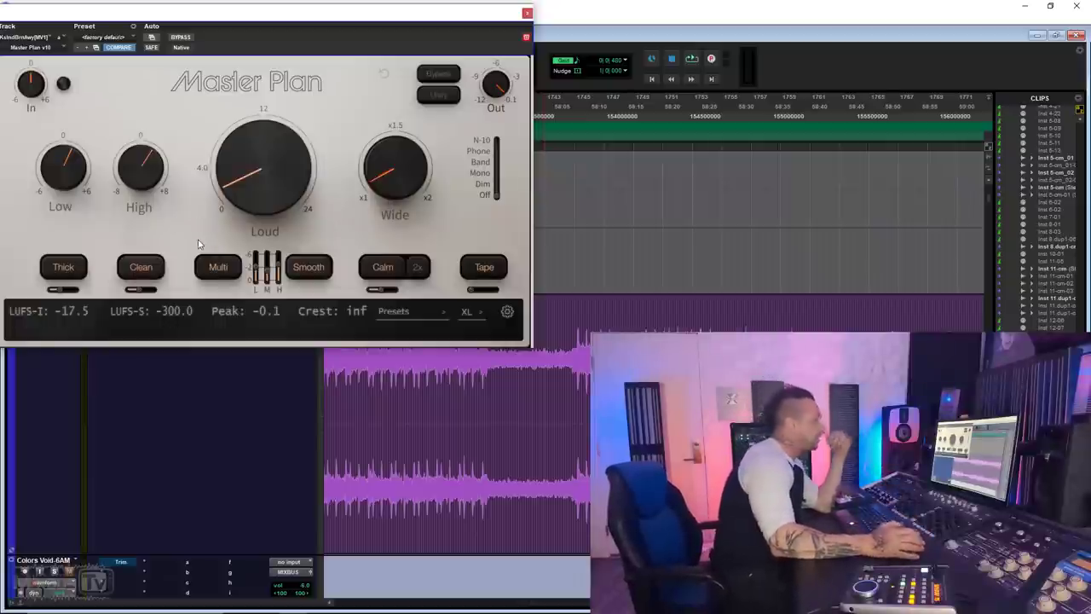
pyautogui.moveTo(142, 294)
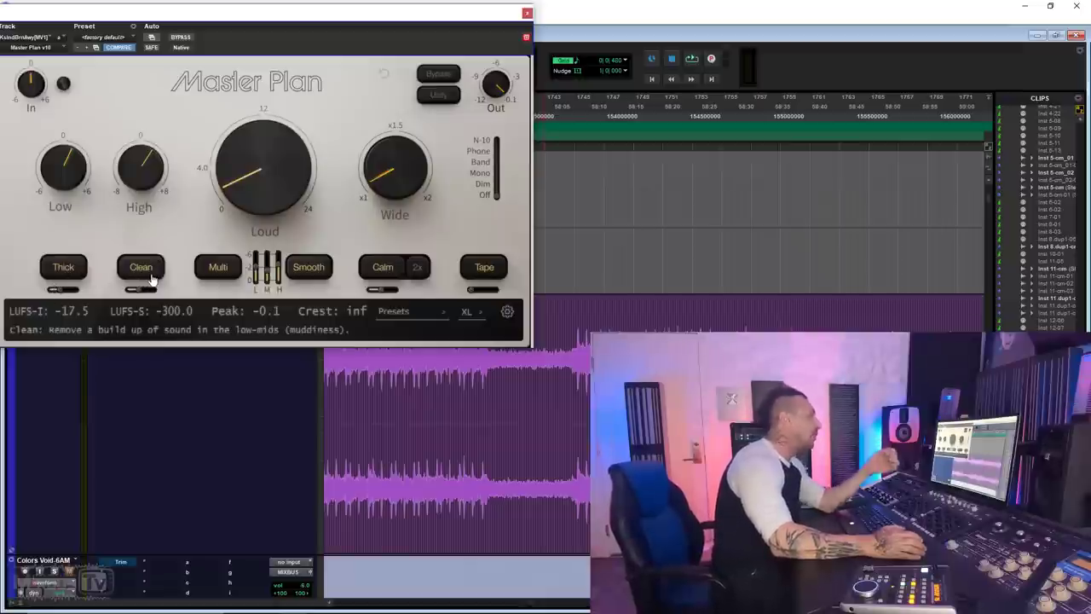
pyautogui.moveTo(58, 293)
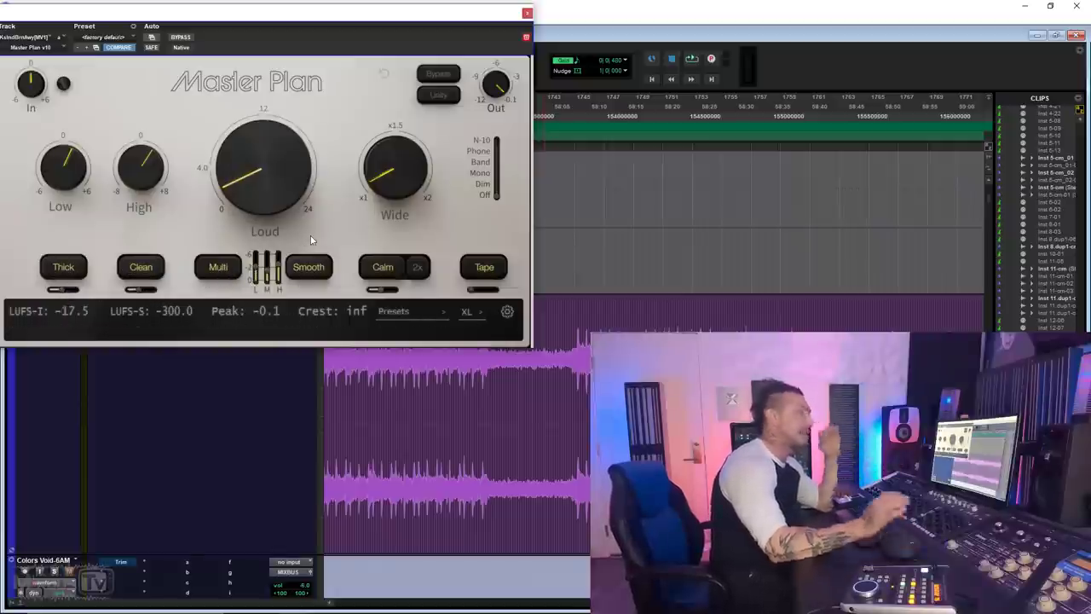
# Go to the blue clip that follows the purple one on the timeline and place the playback position inside it
pyautogui.press('r')
pyautogui.press('r')
pyautogui.hscroll(8, 631, 114)
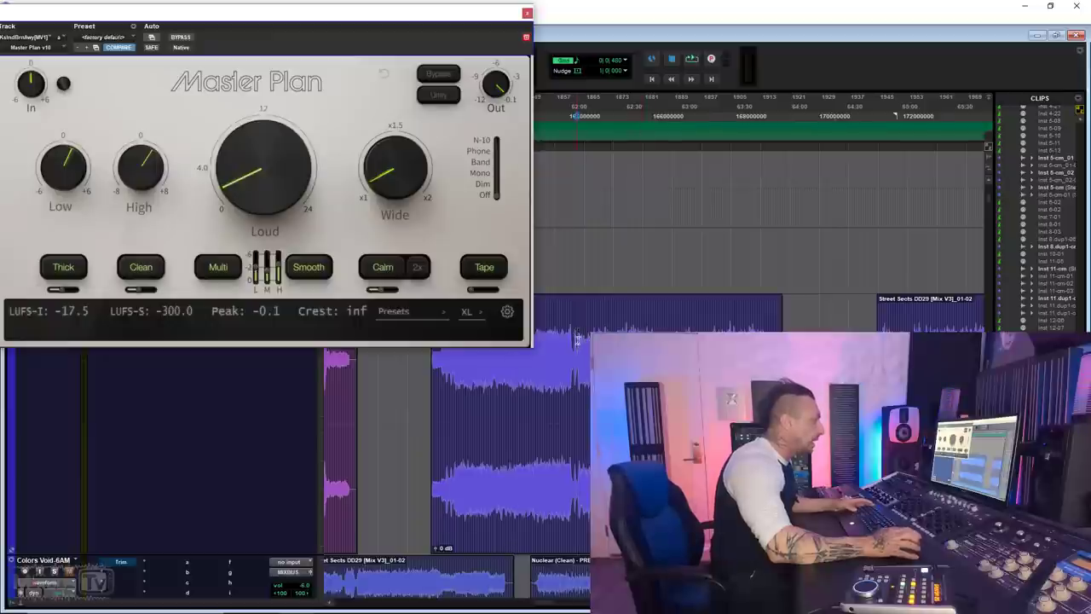
pyautogui.press('t')
pyautogui.press('t')
pyautogui.press('t')
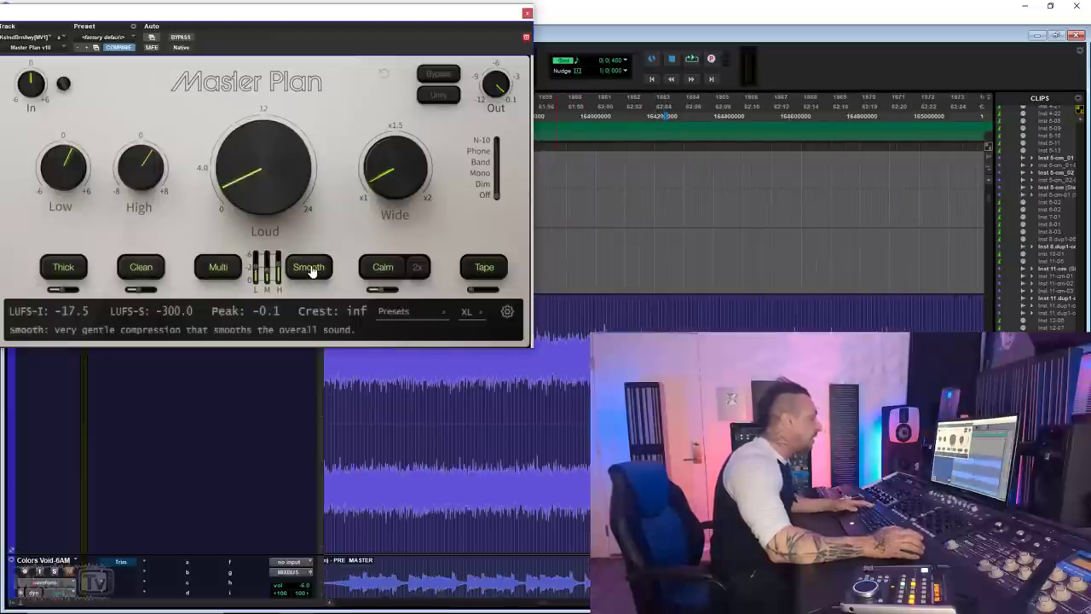
# Play the clip with the previous settings cleared, compare Multi on and off, and set its midrange compression to about 2.46 dB
pyautogui.press('space')
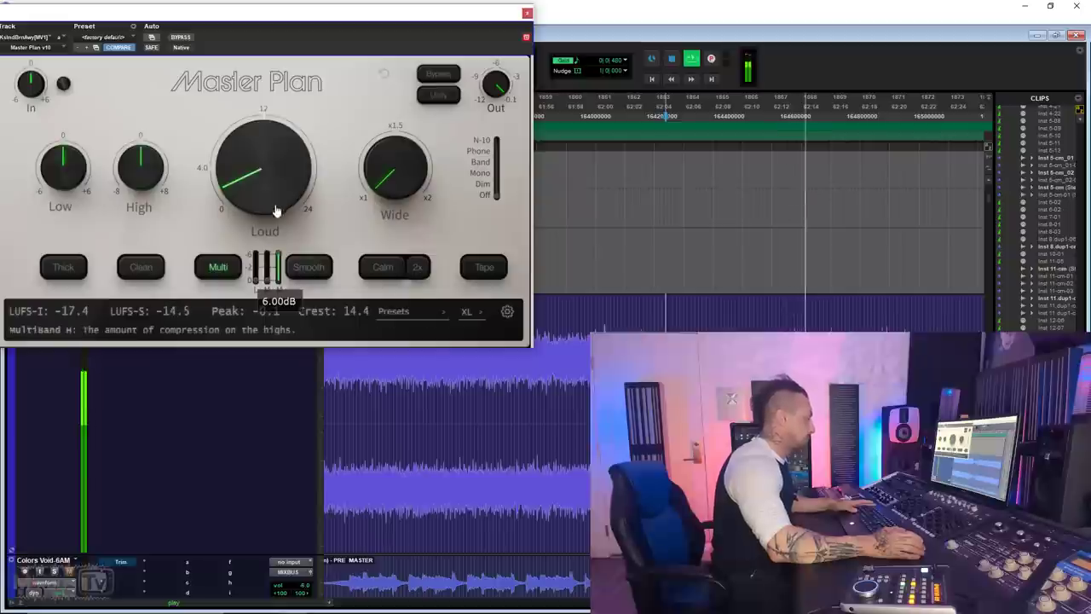
pyautogui.click(223, 270)
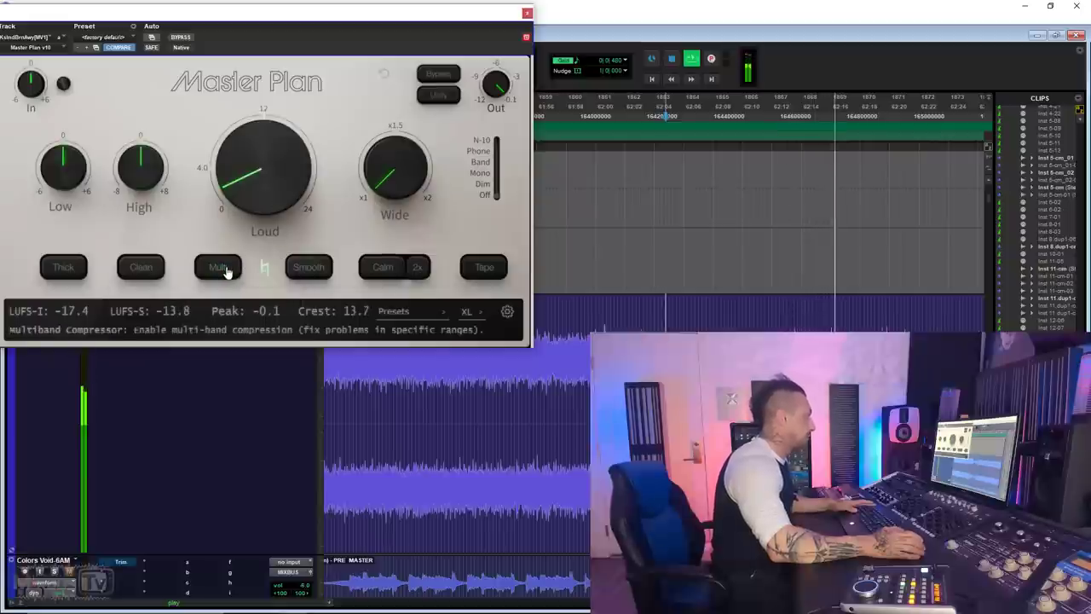
pyautogui.click(225, 272)
pyautogui.moveTo(267, 269); pyautogui.dragTo(267, 266)
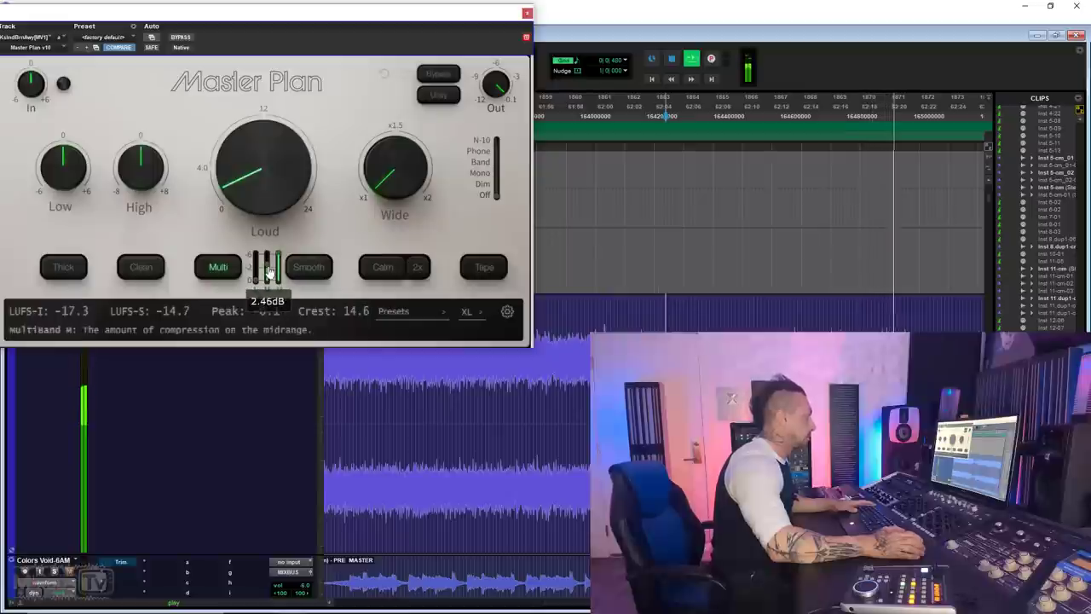
# Boost the Low EQ by about 2.45 dB and enable Thick at a moderate amount
pyautogui.moveTo(64, 162); pyautogui.dragTo(73, 152)
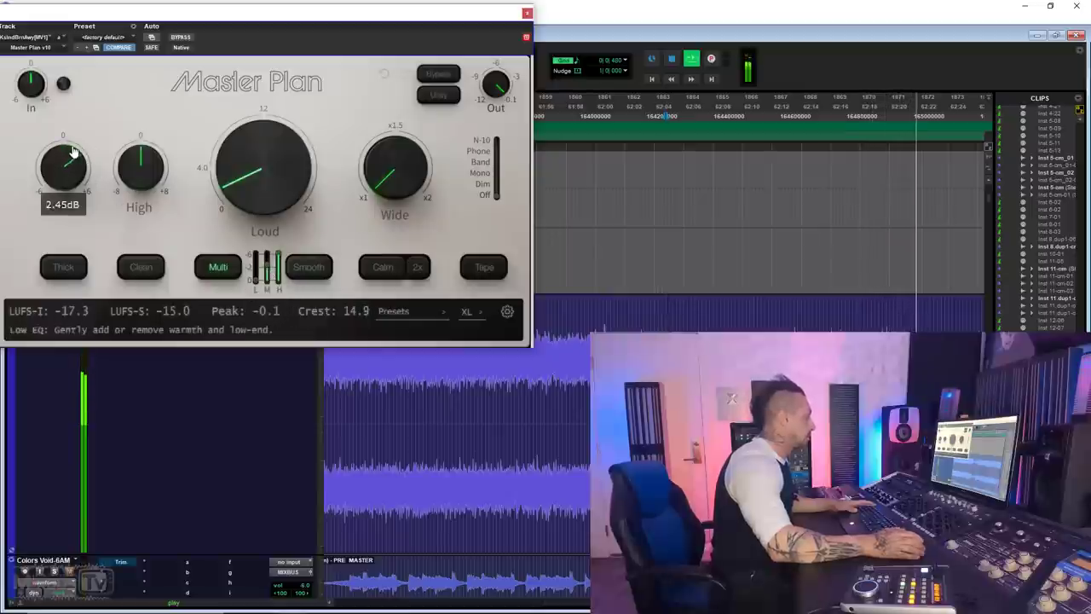
pyautogui.click(63, 267)
pyautogui.moveTo(61, 291); pyautogui.dragTo(58, 293)
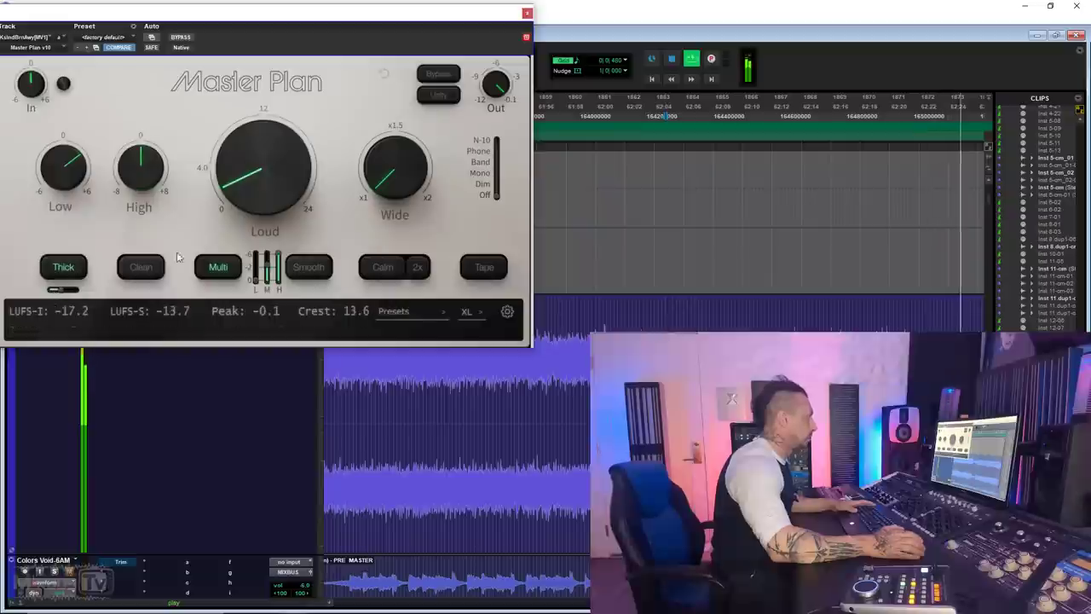
# Enable Calm, boost the High EQ slightly, and compare with the bypassed sound
pyautogui.click(390, 272)
pyautogui.moveTo(134, 183); pyautogui.dragTo(136, 175)
pyautogui.click(180, 38)
pyautogui.click(181, 38)
# Raise the Thick mix to about 70%, enable Clean with a slightly higher amount, and ease Thick back
pyautogui.moveTo(57, 294); pyautogui.dragTo(71, 294)
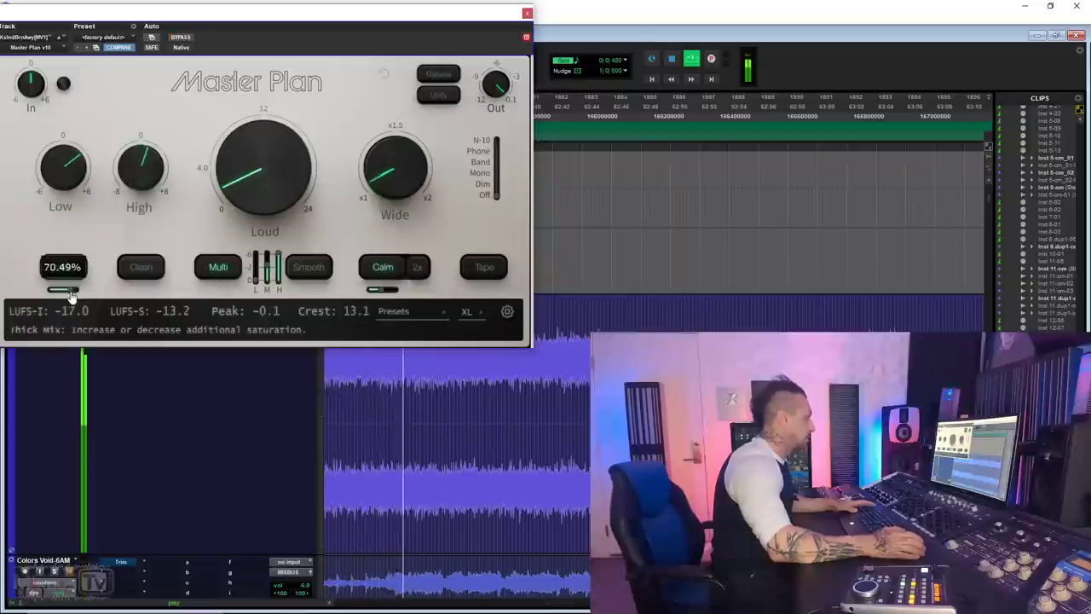
pyautogui.click(139, 270)
pyautogui.moveTo(139, 291); pyautogui.dragTo(148, 292)
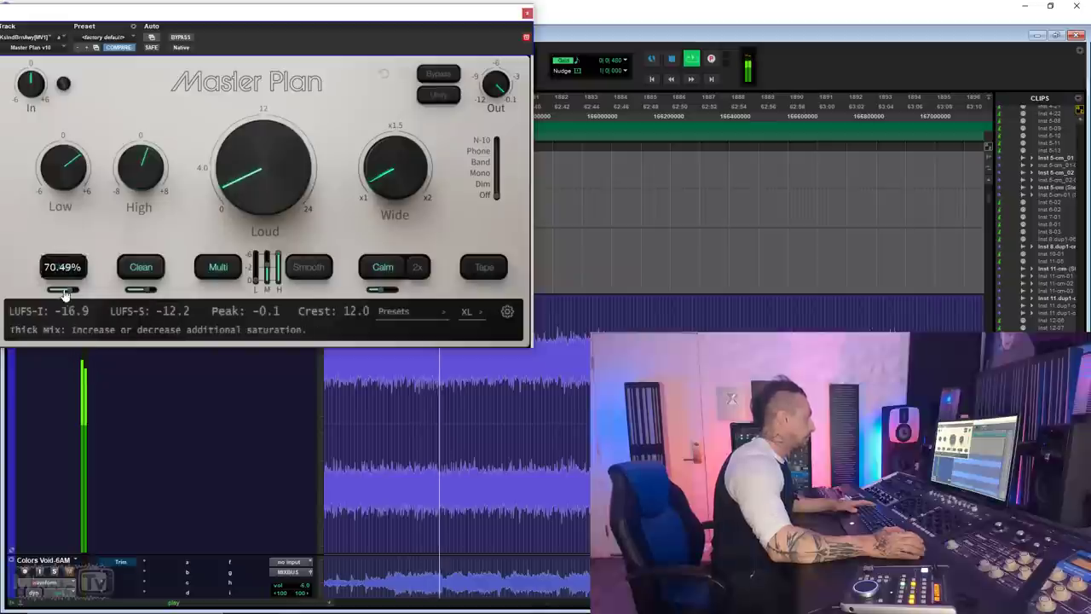
pyautogui.moveTo(71, 290); pyautogui.dragTo(64, 291)
# Compare with bypass, replace Thick with Tape at a character of about 42.62%, and stop playback
pyautogui.click(181, 37)
pyautogui.click(181, 38)
pyautogui.click(484, 267)
pyautogui.click(64, 269)
pyautogui.moveTo(494, 295)
pyautogui.mouseDown()
pyautogui.moveTo(479, 294)
pyautogui.moveTo(509, 296)
pyautogui.moveTo(499, 300)
pyautogui.mouseUp()
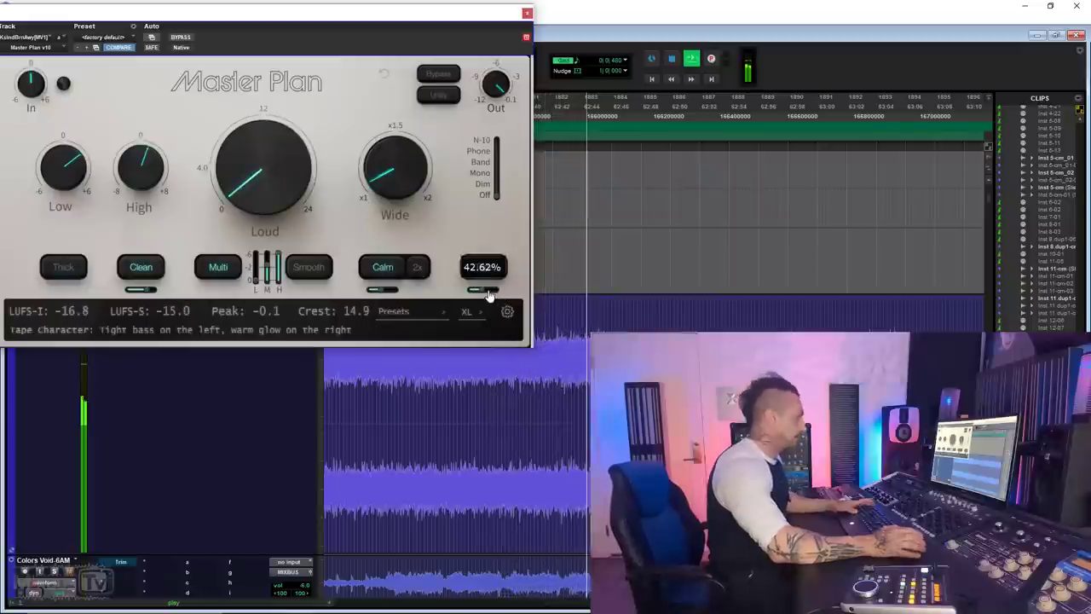
pyautogui.press('space')
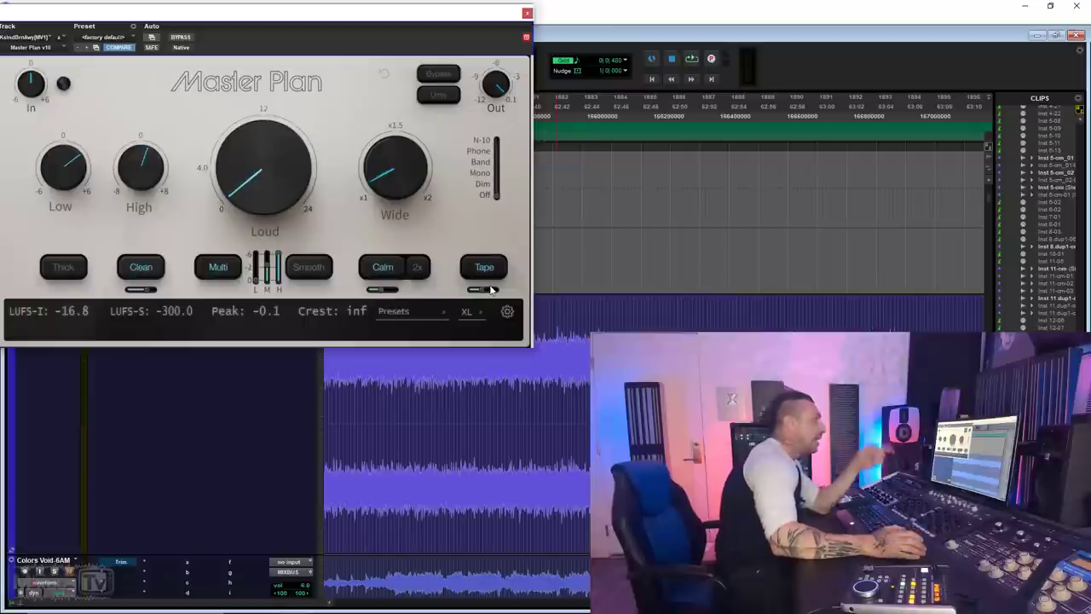
# Lower Multi's high-band and midrange compression, with the midrange at 0 dB
pyautogui.moveTo(492, 295)
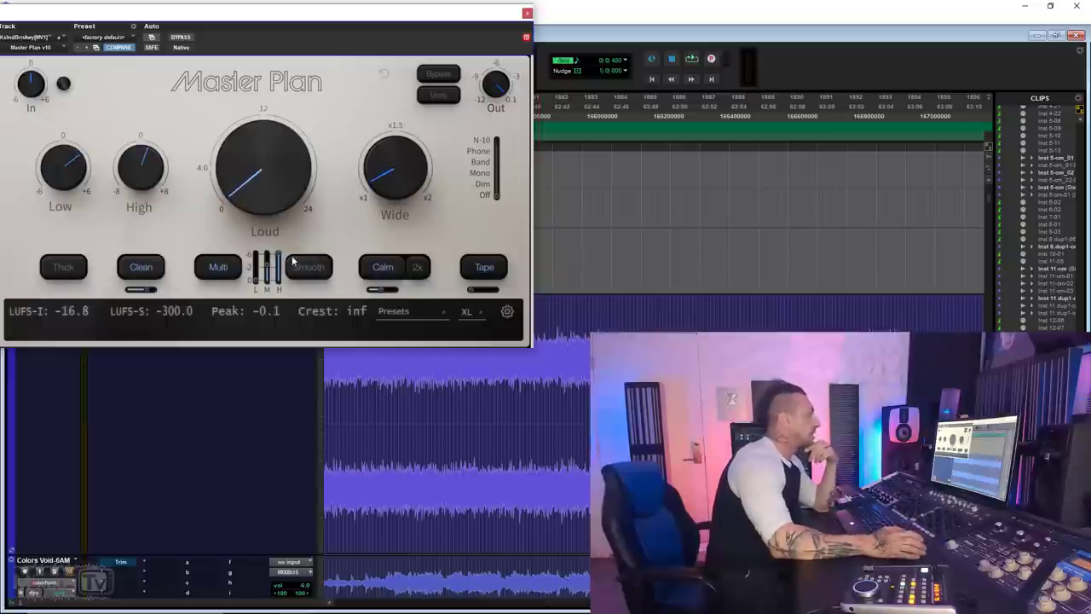
pyautogui.moveTo(277, 257)
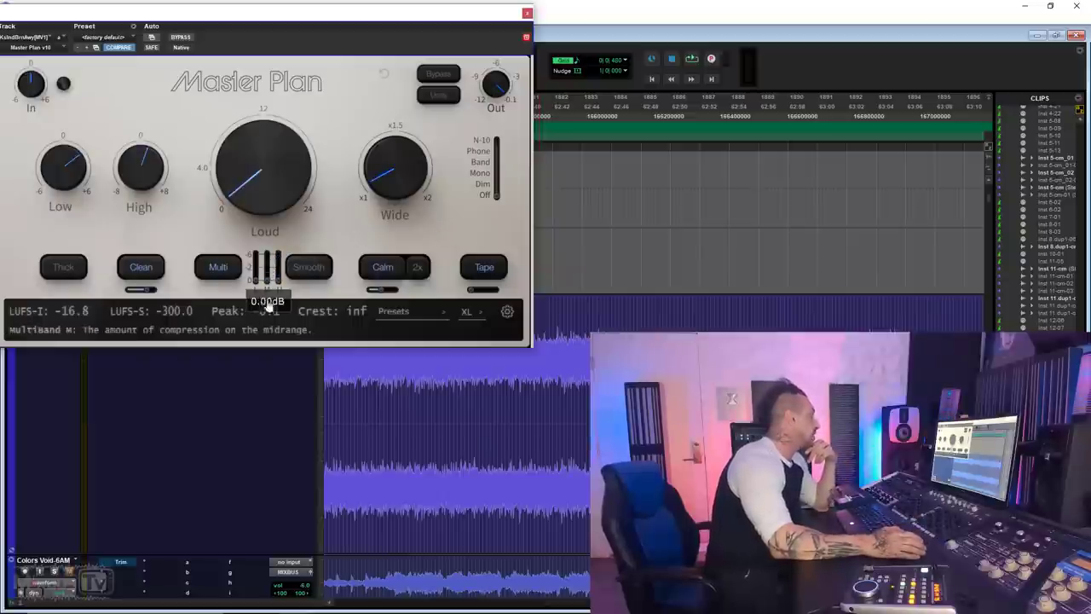